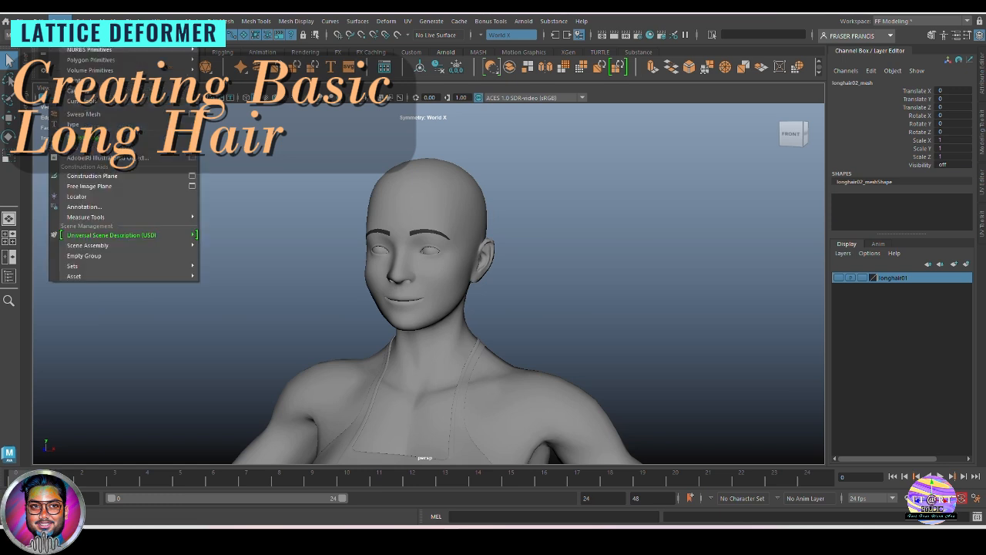
Create a polygon cube over the head, about 1.73 wide and 1.405 high, using the front and side views.
mouse_move(91, 62)
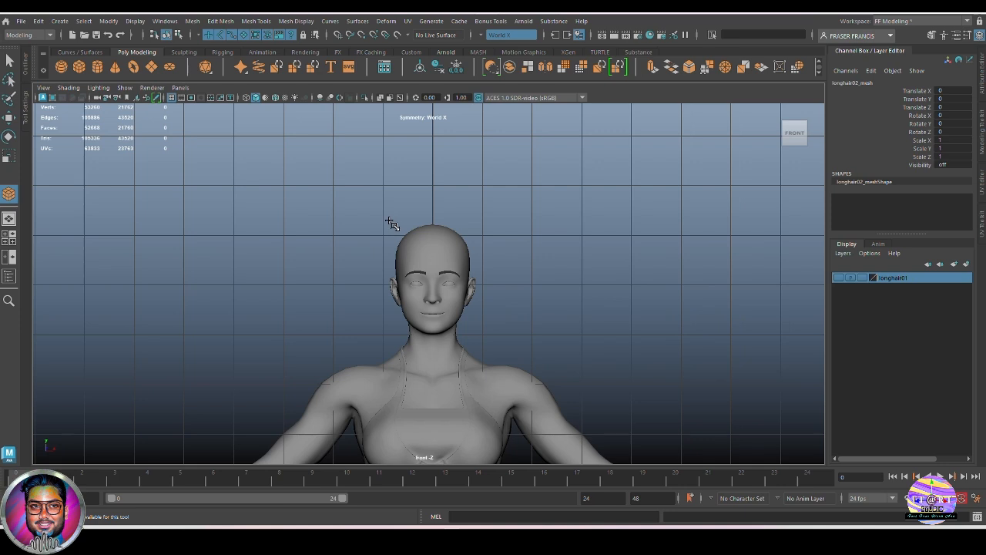
left_click_drag(391, 221, 477, 285)
key("space")
left_click_drag(489, 299, 552, 300)
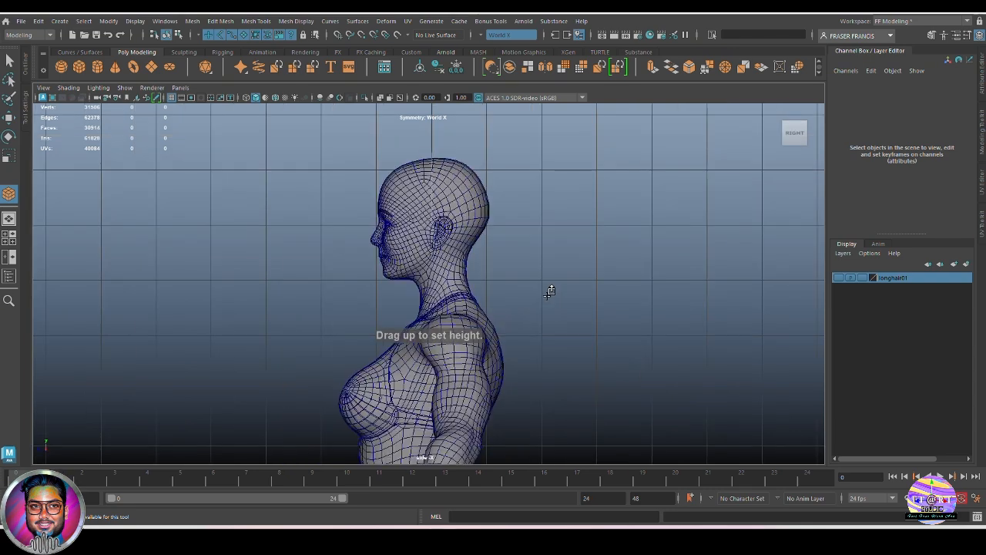
left_click_drag(454, 222, 509, 213)
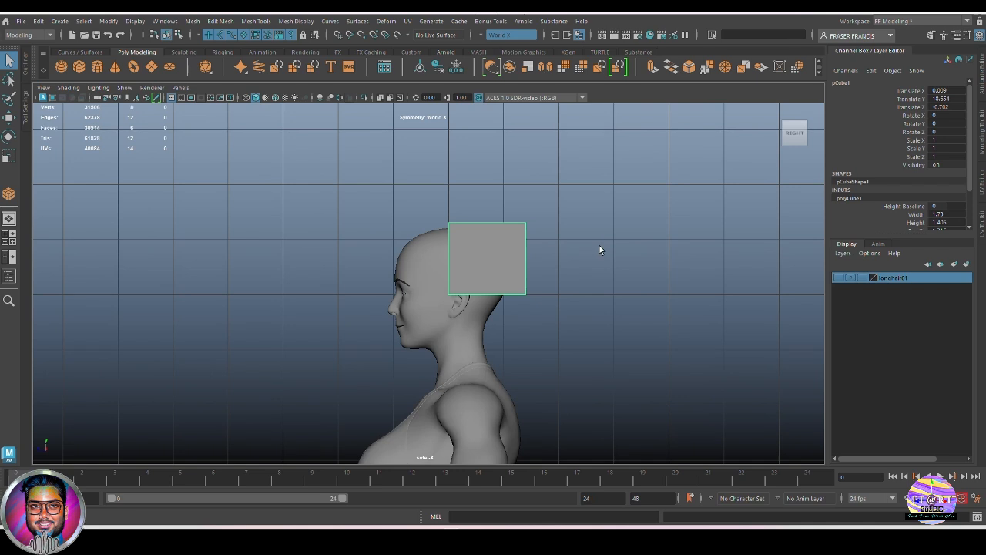
Center the cube on the head by setting its Translate X to 0.
key("w")
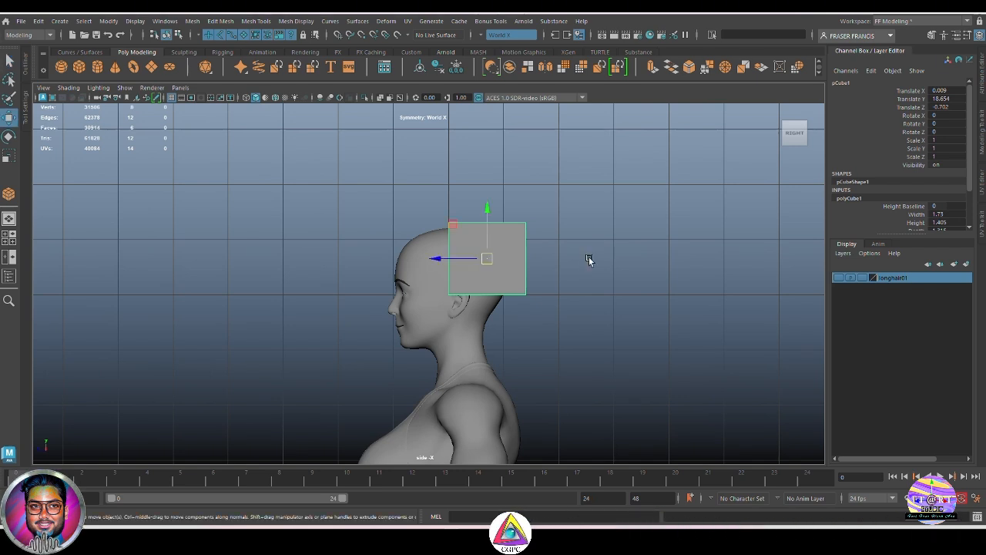
key("space")
left_click(598, 271)
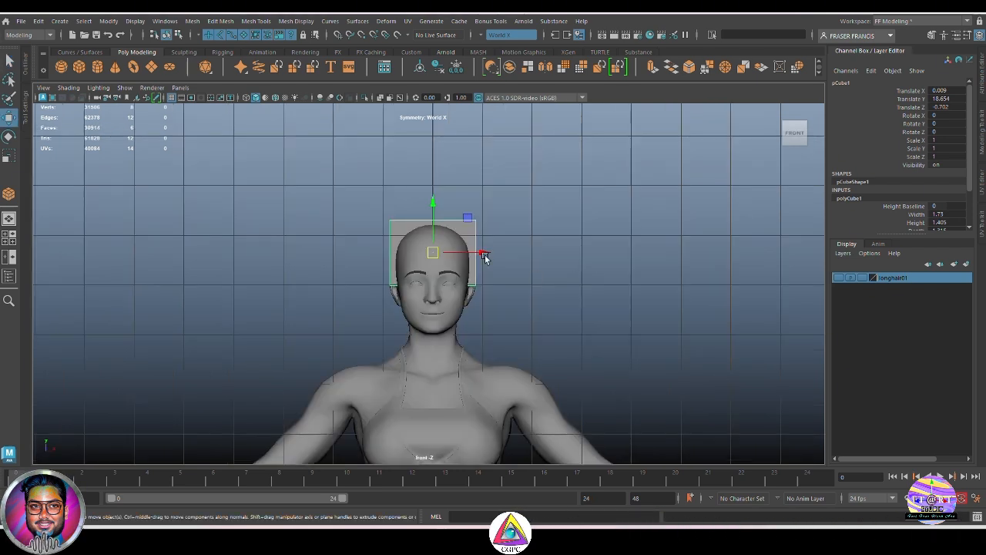
middle_click_drag(535, 322, 550, 292, "alt")
scroll(505, 314, "up", 3)
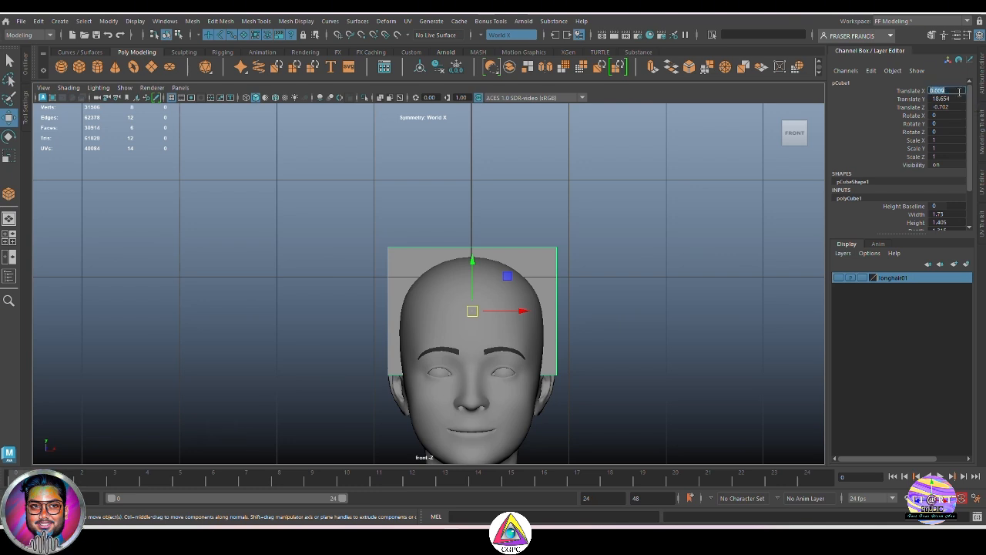
key("Return")
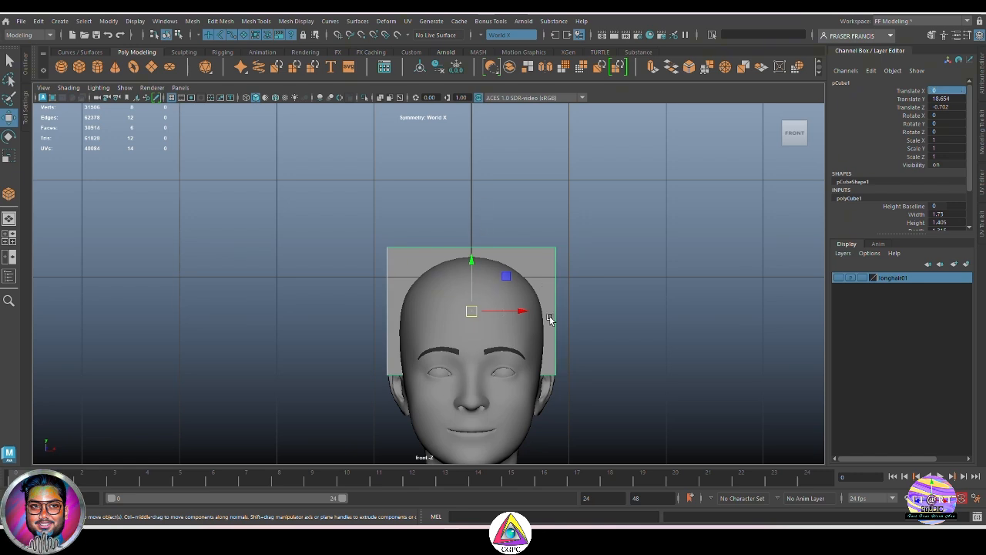
Move the cube forward over the head along Z, to a Translate Z of about -0.002.
key("space")
left_click_drag(604, 326, 518, 392, "alt")
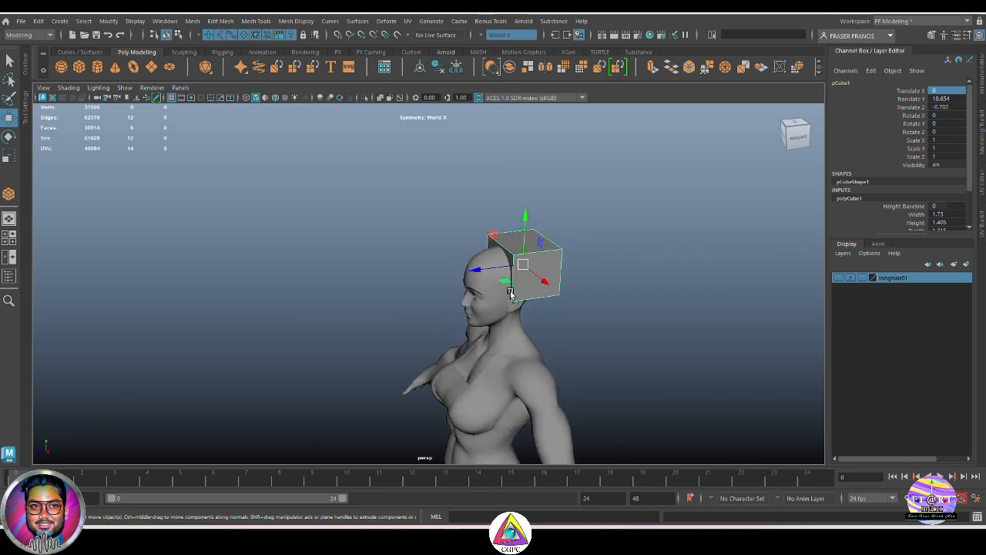
left_click_drag(493, 269, 462, 266)
left_click_drag(578, 328, 552, 307, "alt")
right_click_drag(556, 296, 592, 266, "alt")
left_click_drag(592, 267, 560, 308, "alt")
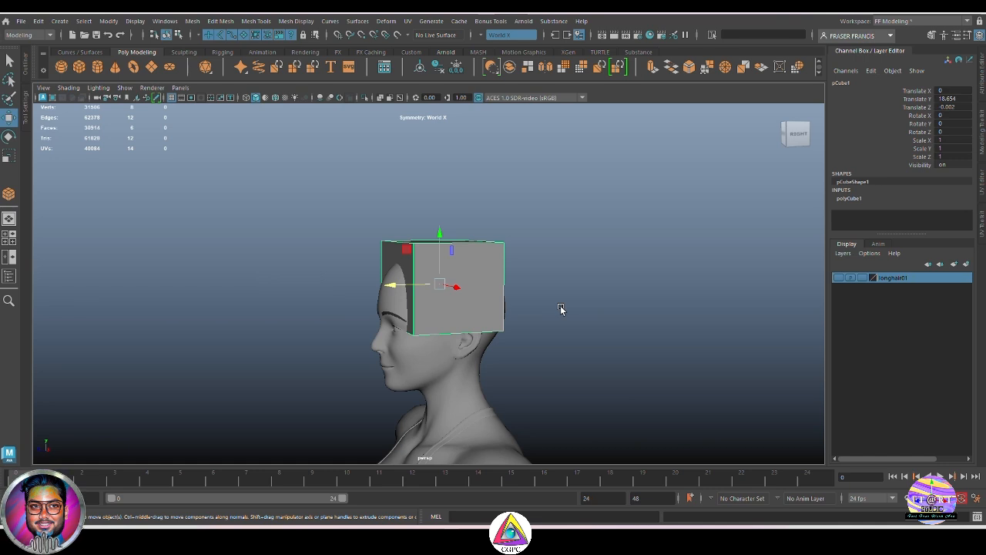
Smooth the cube with 2 divisions, using wireframe display to see it inside the head.
left_click(193, 23)
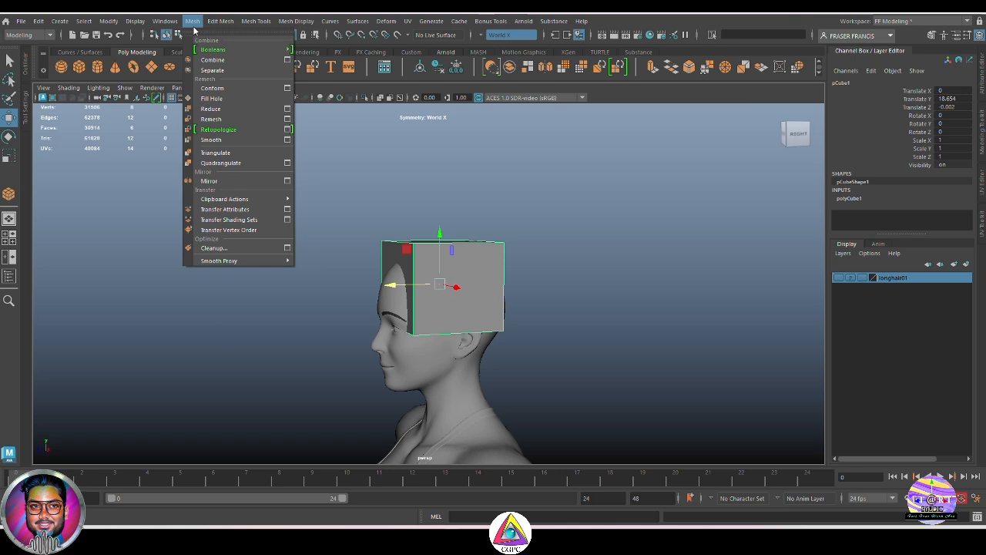
left_click(230, 139)
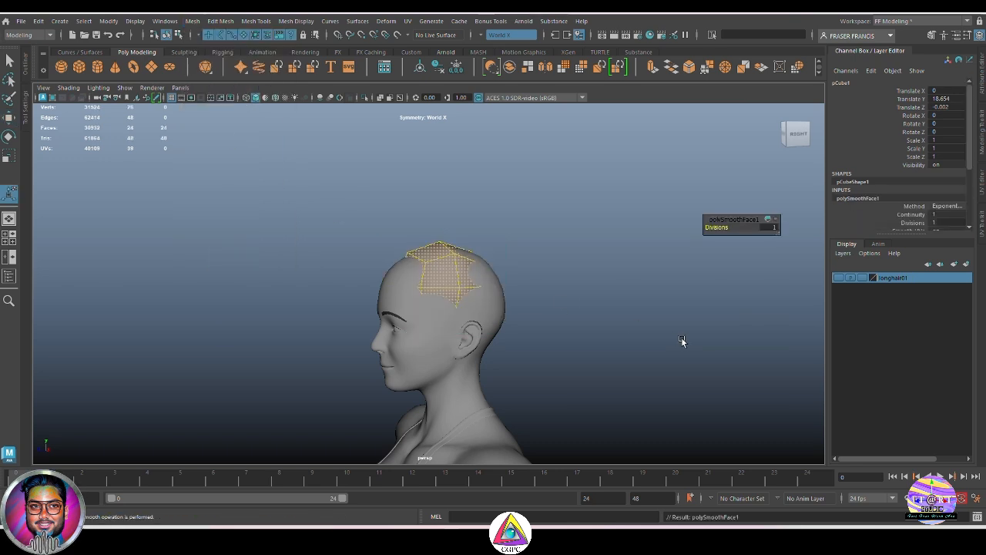
left_click_drag(681, 340, 621, 378, "alt")
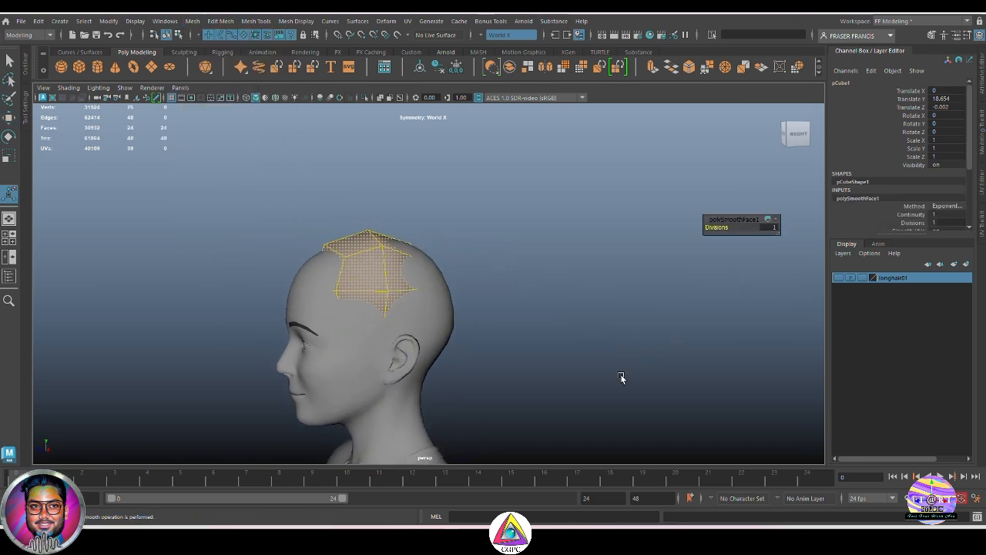
key("4")
left_click_drag(483, 336, 455, 330, "alt")
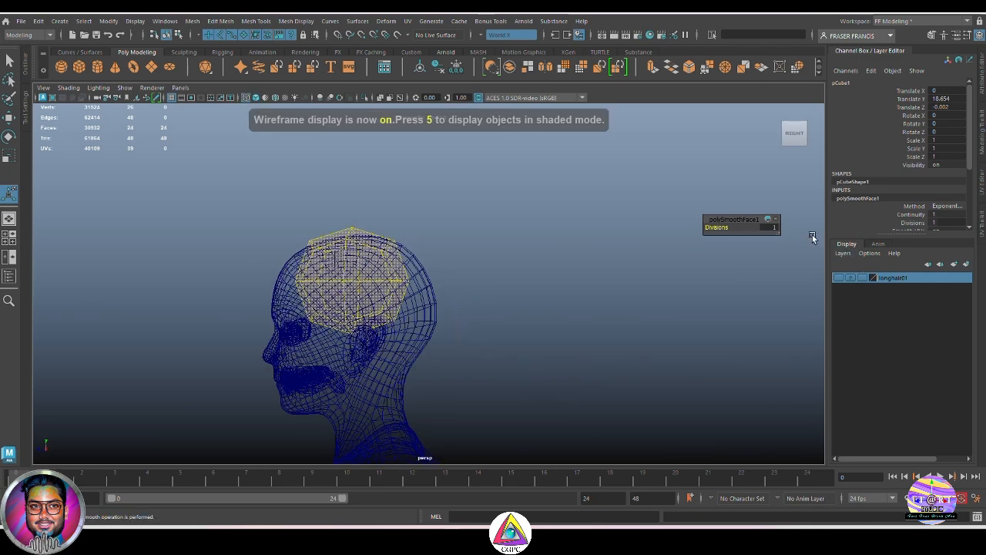
left_click_drag(535, 310, 574, 309, "alt")
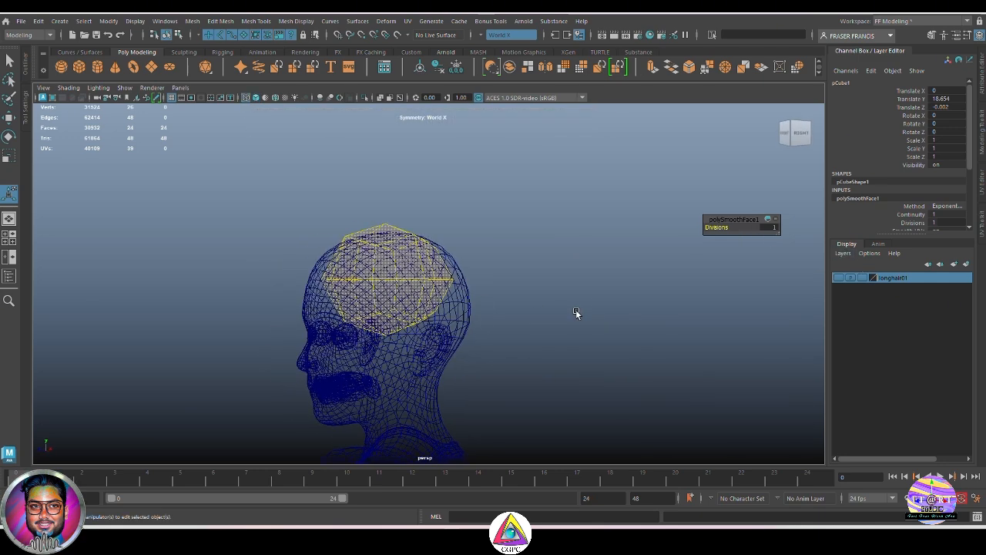
left_click_drag(720, 226, 724, 229)
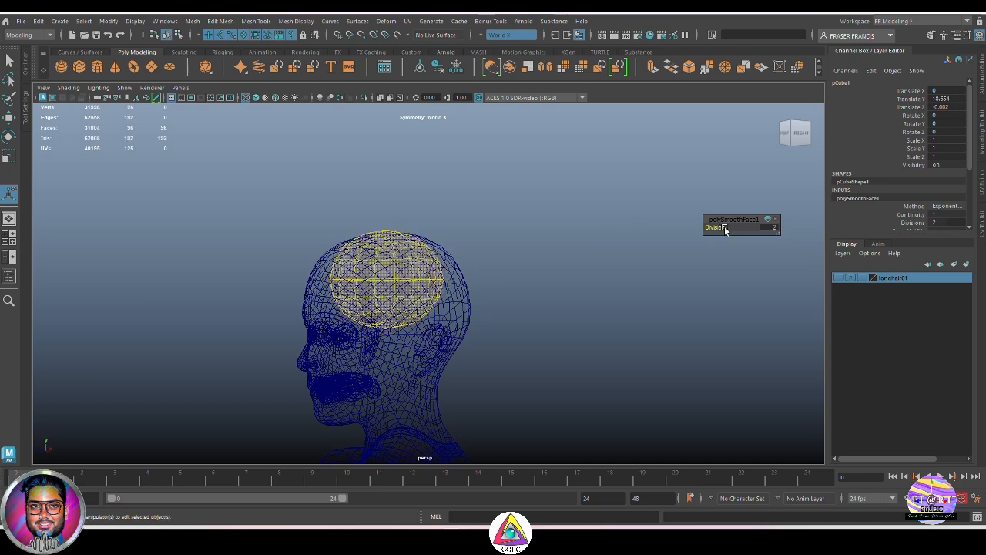
Fit the smoothed cube around the skull in the side view, scaling Y to about 1.674 and Z to about 1.649.
left_click_drag(637, 293, 596, 295, "alt")
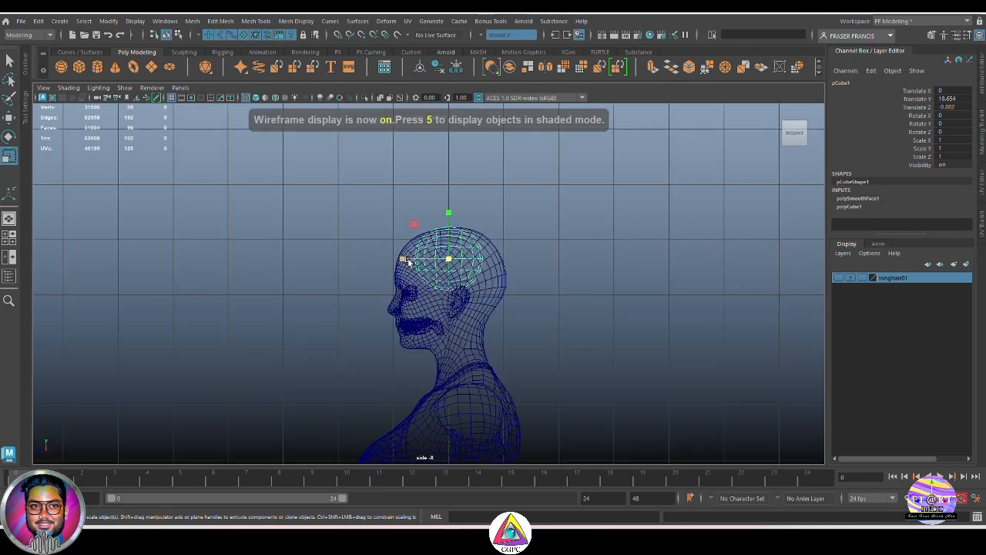
left_click_drag(408, 262, 378, 258)
mouse_move(449, 218)
left_mouse_down()
mouse_move(449, 192)
mouse_move(451, 214)
left_mouse_up()
key("w")
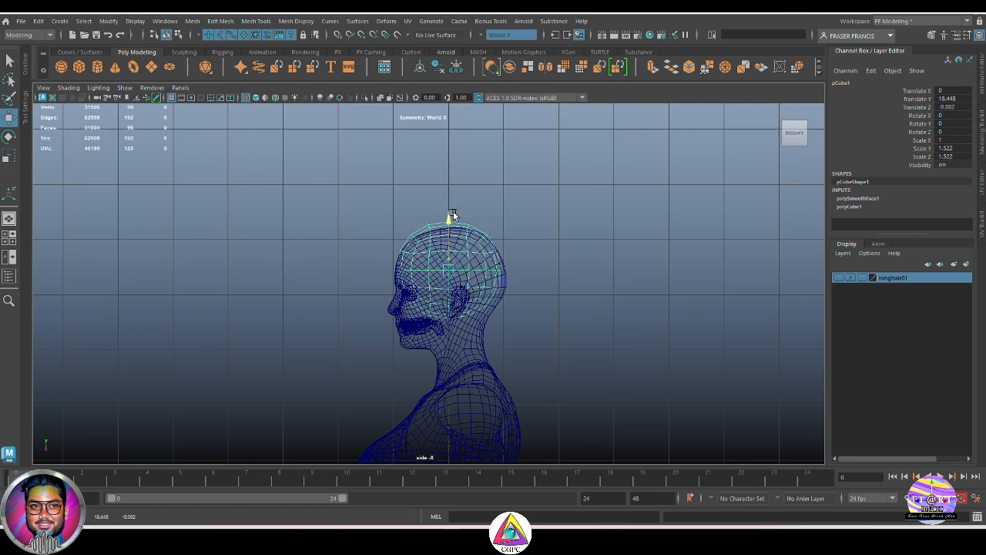
mouse_move(398, 264)
left_mouse_down()
mouse_move(413, 267)
mouse_move(405, 268)
left_mouse_up()
key("r")
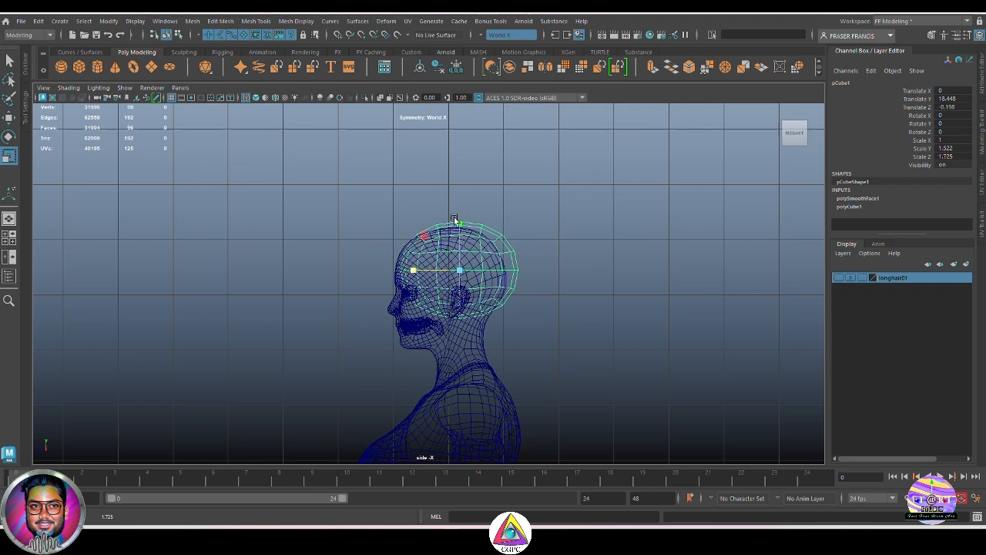
left_click_drag(457, 220, 459, 222)
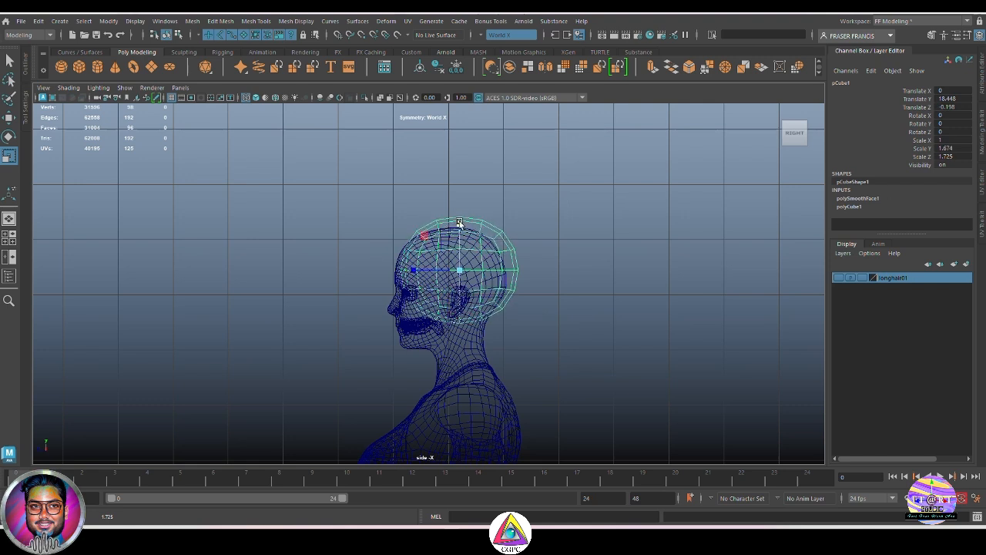
left_click_drag(413, 269, 402, 267)
key("w")
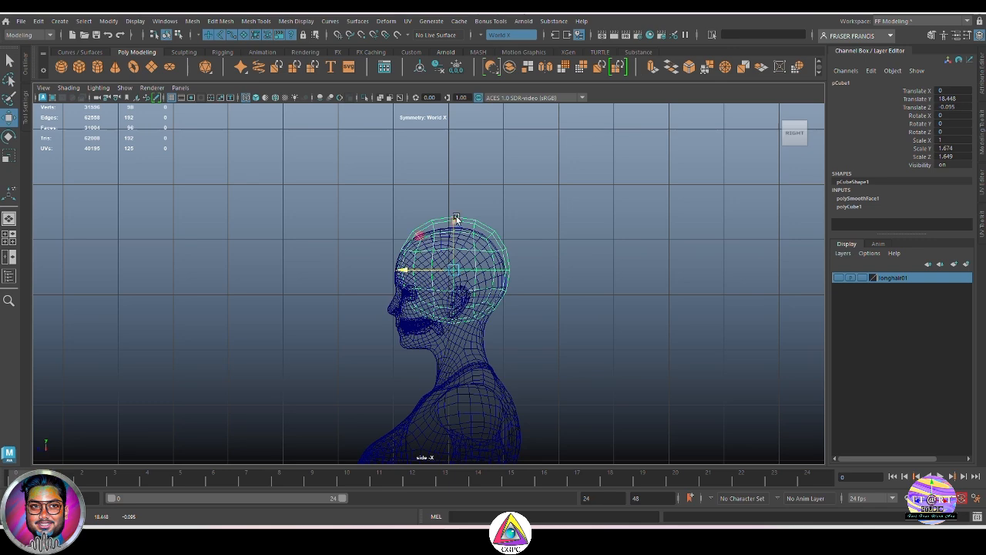
key("r")
Widen the smoothed cube in the front view to a Scale X of about 1.044 so it covers the head's sides.
key("space")
left_click_drag(513, 272, 523, 315)
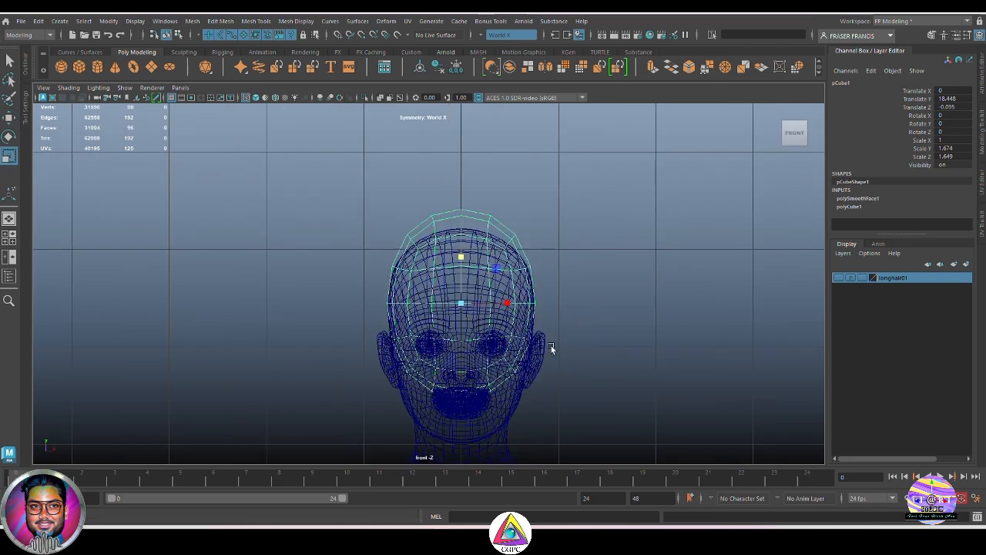
middle_click_drag(508, 340, 523, 314, "alt")
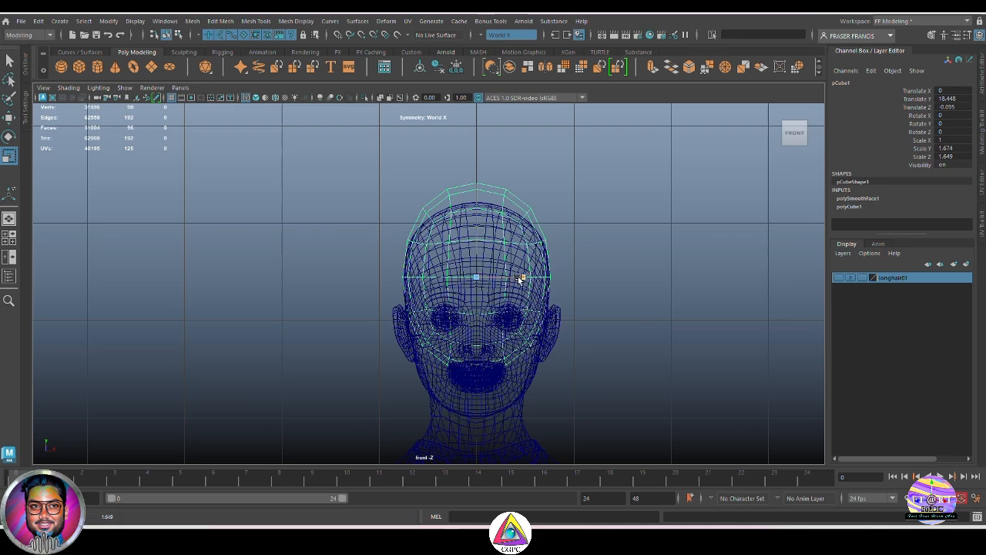
left_click_drag(521, 278, 522, 279)
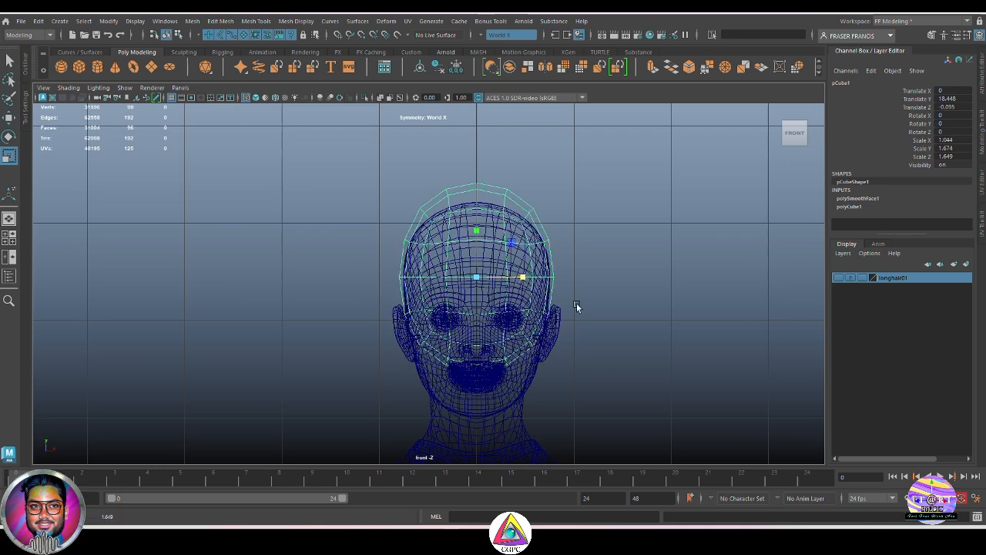
Examine how the smoothed cube fits the head from the side and in perspective, in shaded and wireframe display.
key("space")
left_click_drag(619, 312, 598, 331)
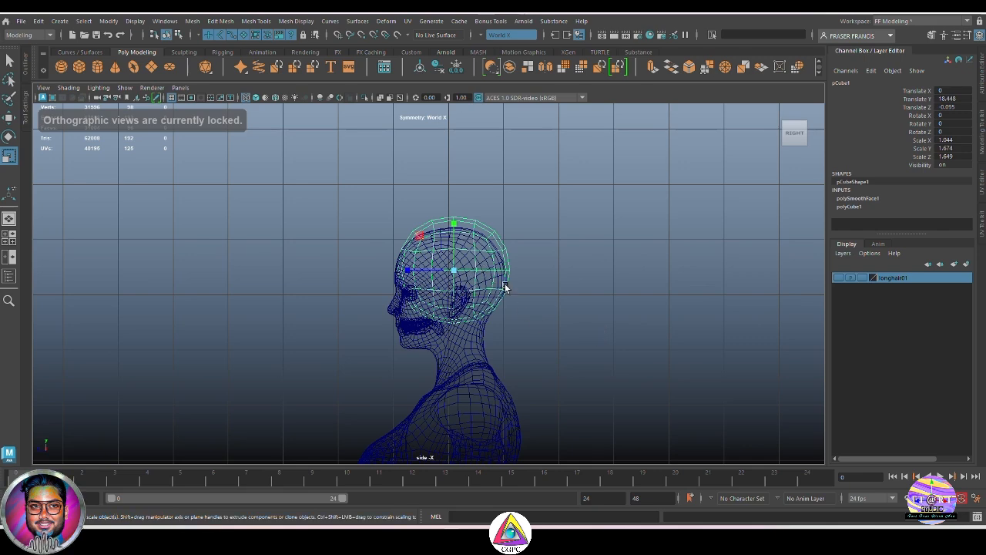
key("space")
left_click_drag(505, 284, 510, 272)
key("5")
mouse_move(531, 344)
left_mouse_down("alt")
mouse_move(523, 334)
mouse_move(583, 324)
left_mouse_up("alt")
left_click_drag(402, 282, 386, 301, "alt")
key("4")
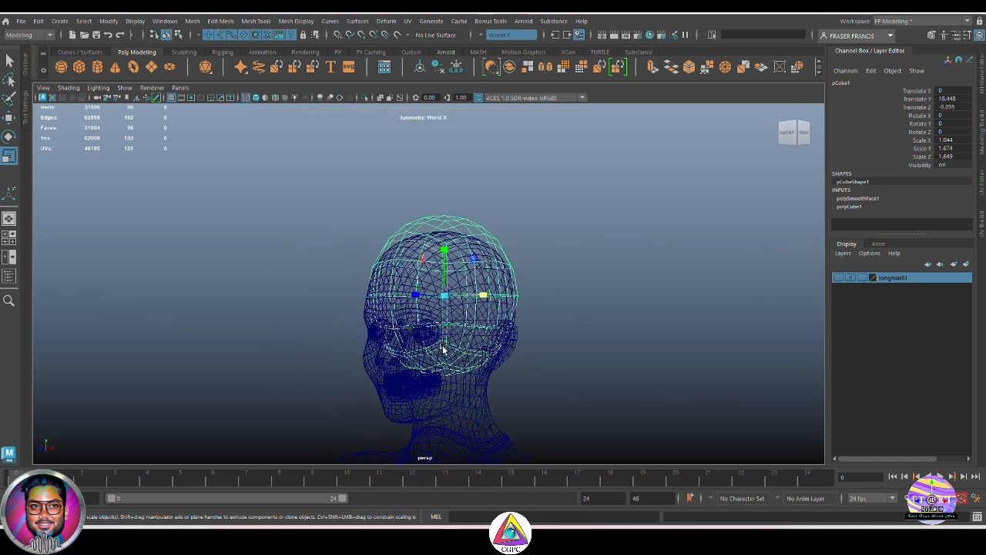
left_click_drag(443, 349, 628, 347, "alt")
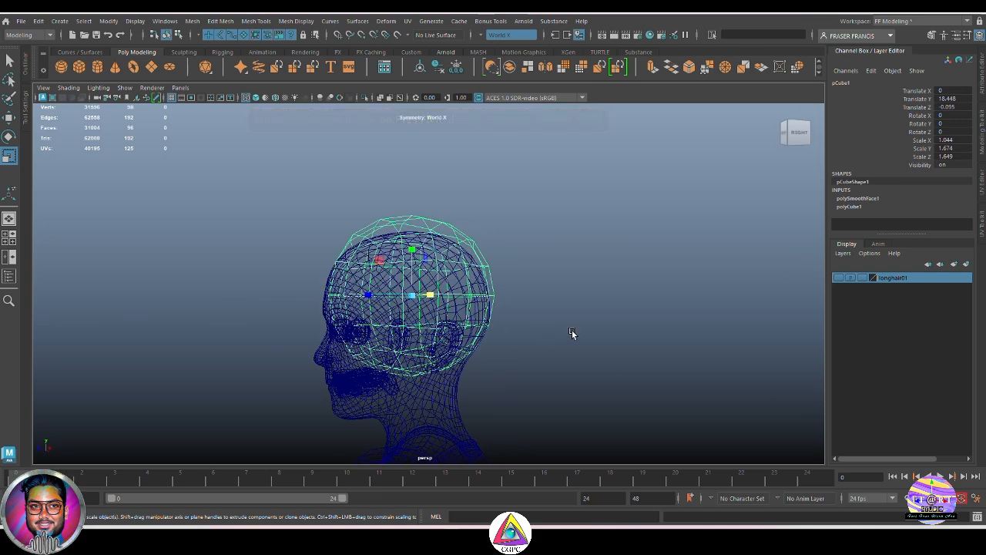
Delete the front faces of the cap mesh that cover the forehead and face, growing the selection from a front face.
left_click(521, 339)
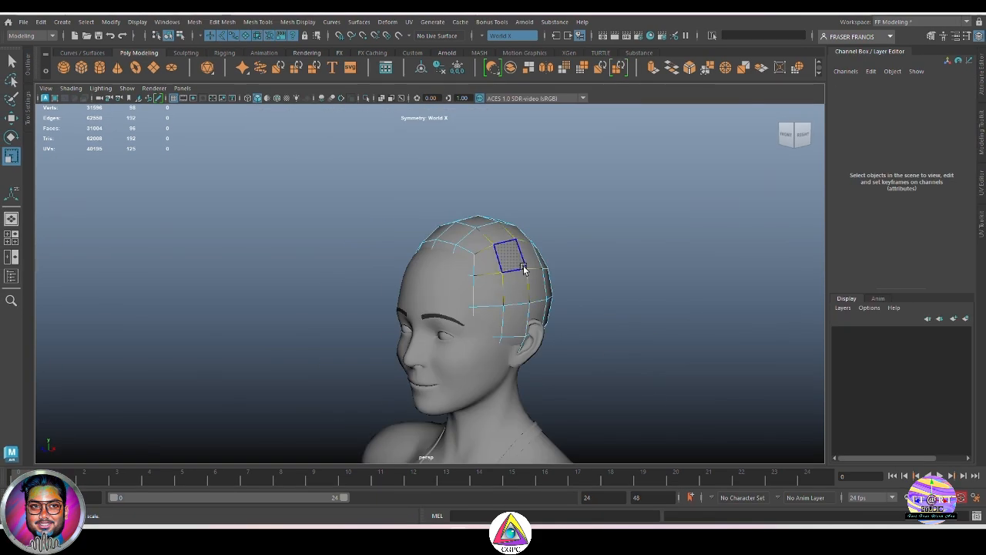
key("space")
left_click_drag(523, 267, 529, 284)
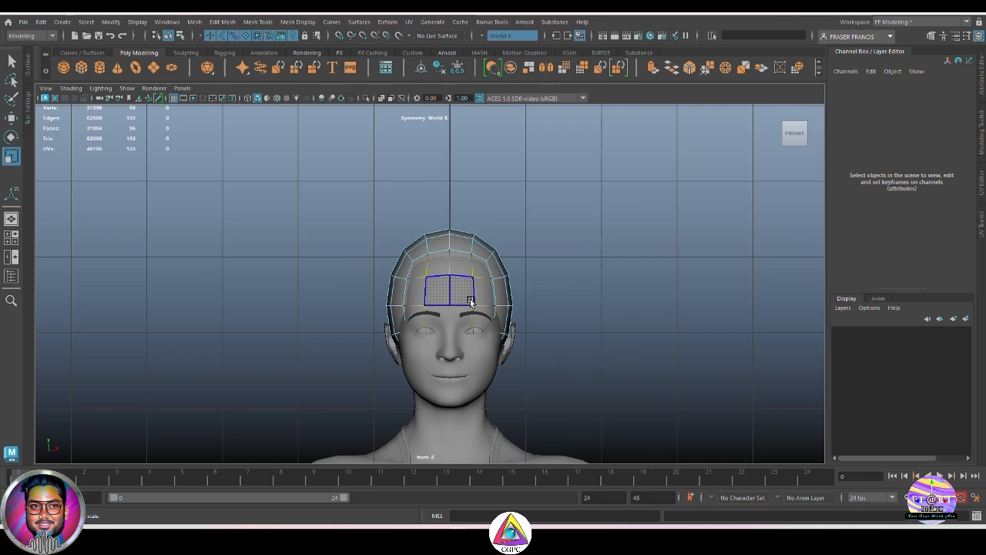
left_click(459, 299)
key("shift+period")
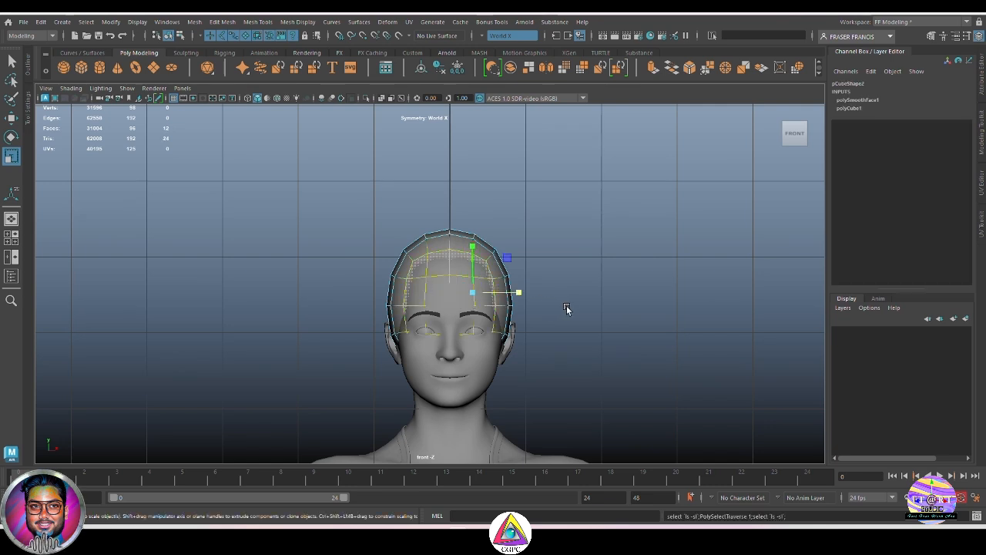
left_click(569, 305)
left_click_drag(581, 332, 582, 345, "alt")
Delete the lower rows of faces of the cap mesh around and below the ears.
key("space")
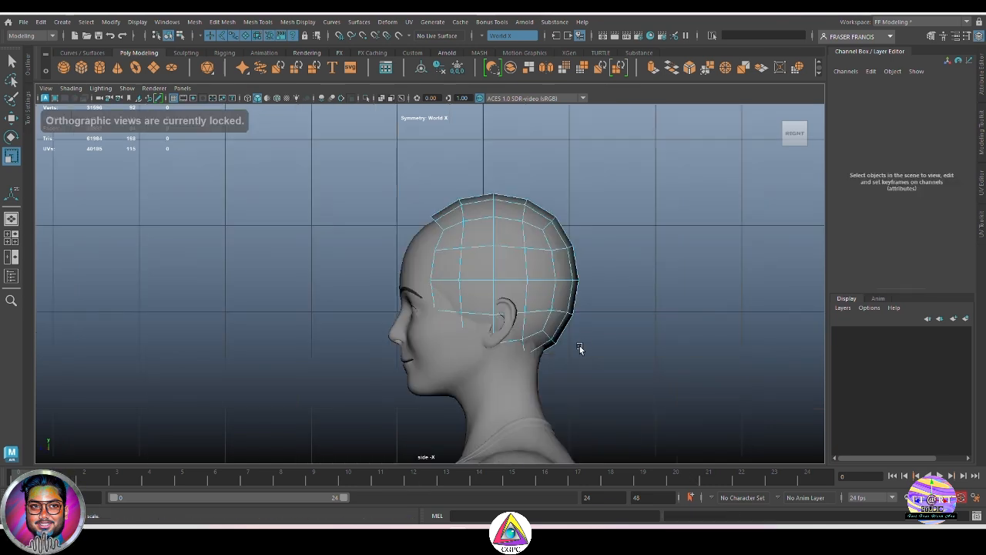
left_click_drag(415, 309, 613, 361)
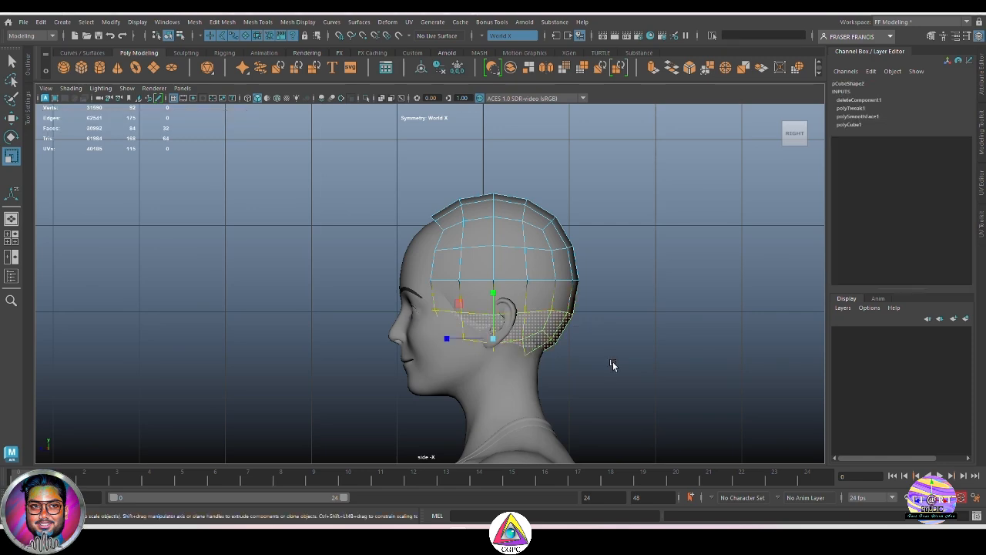
key("Delete")
Pull the cap's center-front hairline vertex down and forward to follow the forehead.
left_click_drag(524, 299, 509, 288, "alt")
middle_click_drag(500, 246, 515, 261, "alt")
right_click_drag(531, 272, 458, 237)
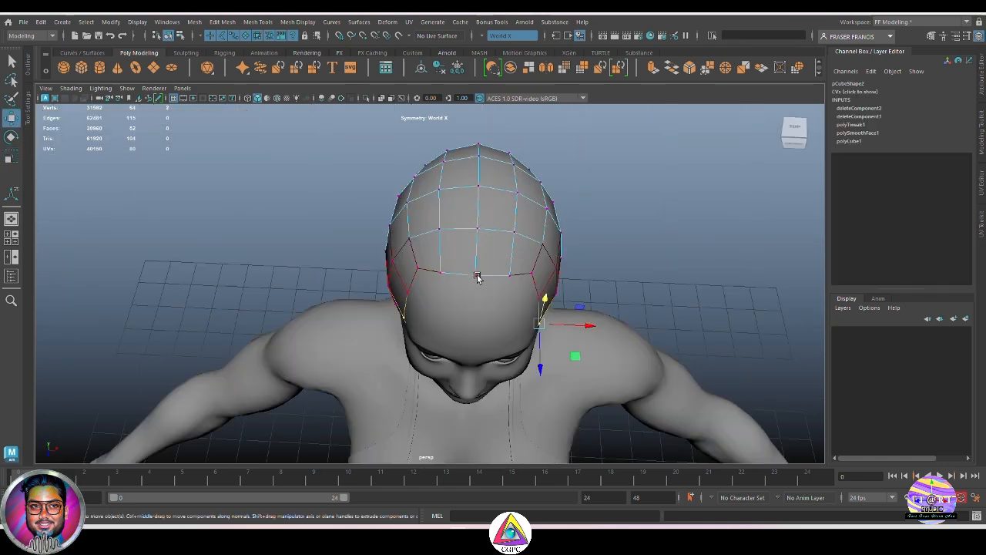
left_click(478, 277)
left_click_drag(478, 278, 443, 349, "alt")
left_click_drag(443, 348, 437, 308, "alt")
middle_click_drag(438, 309, 478, 358, "alt")
left_click_drag(478, 358, 439, 356, "alt")
left_click_drag(455, 254, 458, 284)
scroll(531, 372, "up", 3)
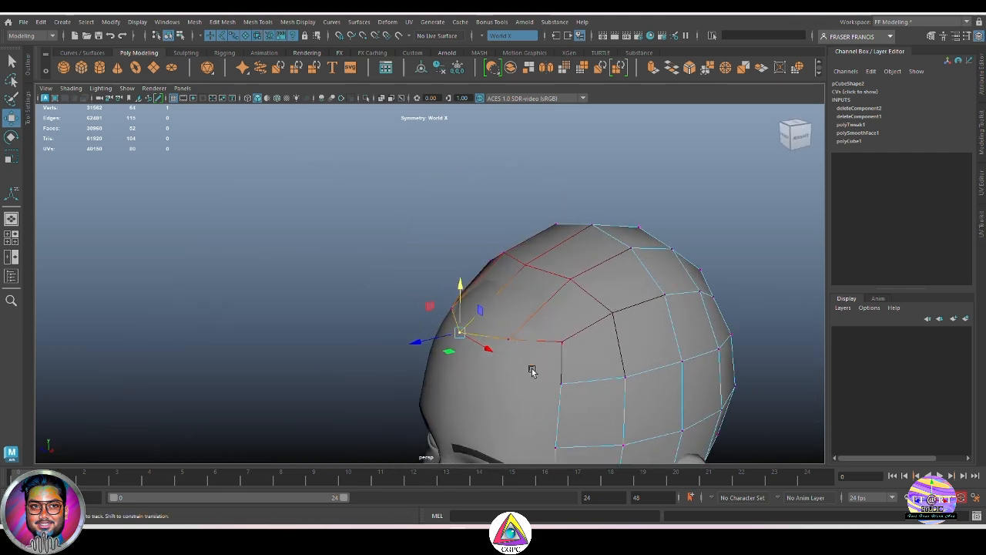
left_click_drag(531, 372, 468, 383, "alt")
left_click_drag(418, 317, 402, 321)
middle_click_drag(468, 429, 422, 350, "alt")
Reposition the two hairline vertices at the temple along the side of the face, symmetrically on both sides.
left_click(391, 334)
left_click(408, 392, "shift")
left_click_drag(363, 368, 524, 385)
left_click_drag(551, 382, 570, 390)
left_click_drag(570, 390, 469, 368, "alt")
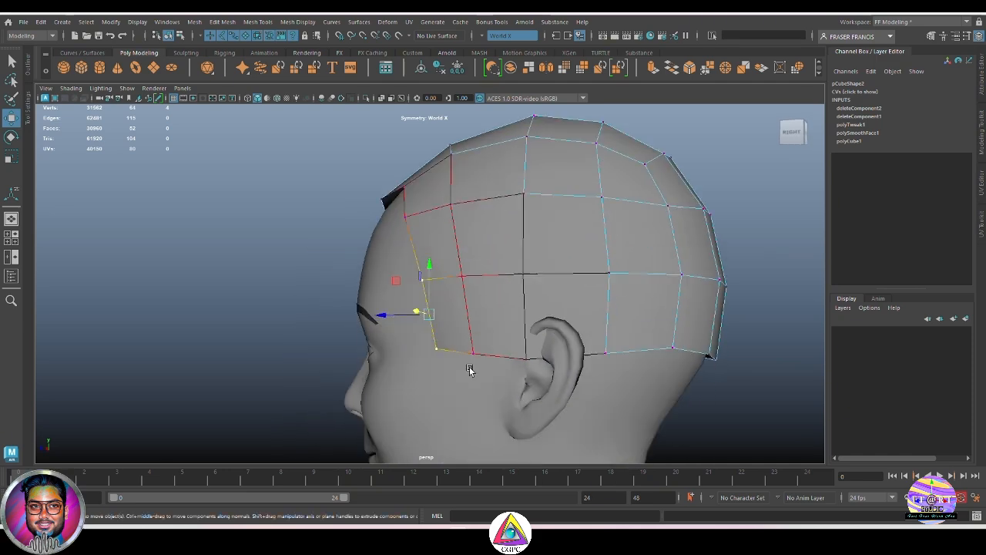
Move the symmetric pair of cap vertices behind the front hairline forward along Z to even out the mesh spacing.
left_click_drag(414, 352, 484, 324)
left_click(512, 298)
left_click(564, 323)
left_click_drag(541, 344, 536, 351)
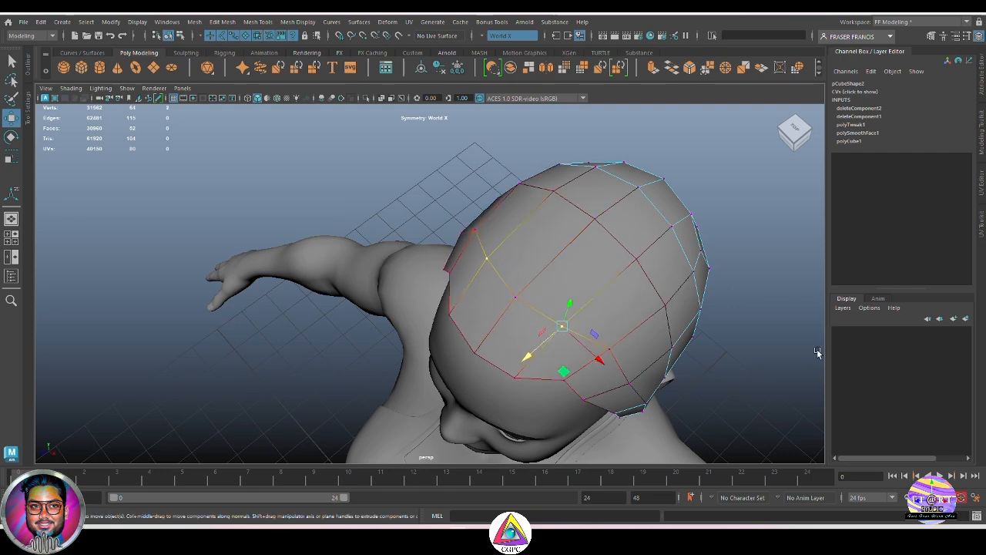
Shift the hairline vertices beside the forehead's center along Z and adjust the center hairline vertex along Y.
left_click(817, 350)
left_click_drag(817, 351, 595, 375, "alt")
left_click(540, 392)
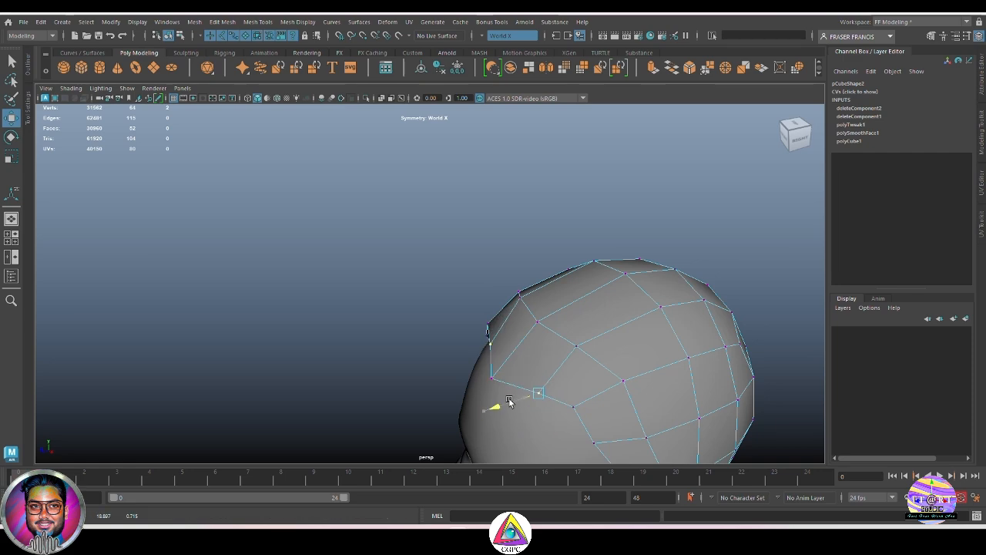
left_click_drag(539, 393, 544, 363, "alt")
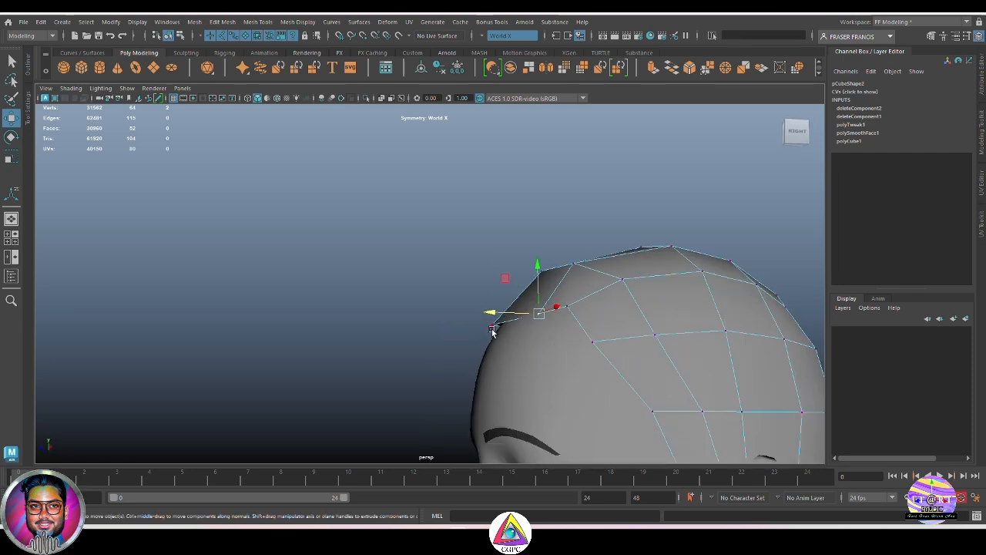
left_click_drag(491, 290, 594, 357, "alt")
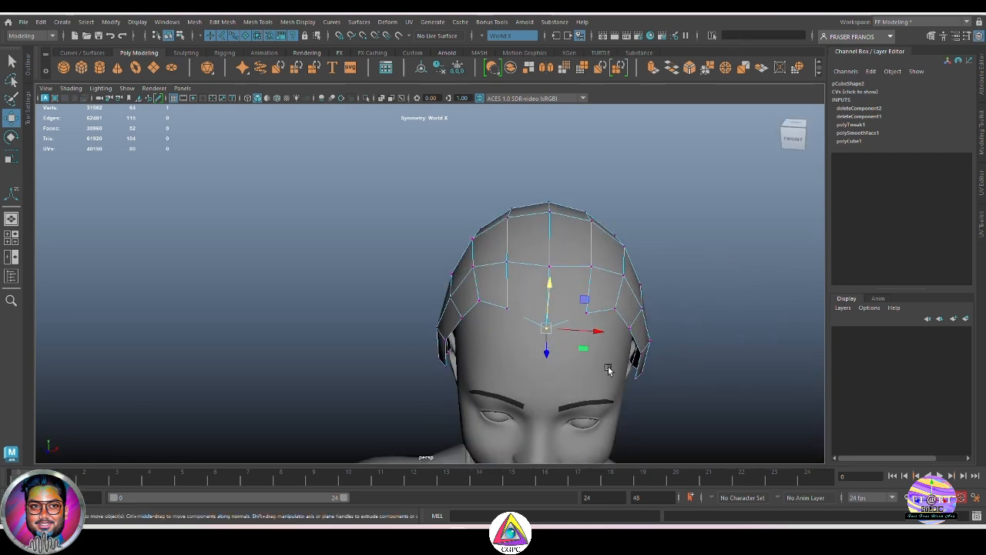
left_click(705, 339)
Reposition the hairline vertex pairs flanking the center symmetrically along X, Y and Z to shape the front hairline.
left_click_drag(720, 341, 592, 369, "alt")
middle_click_drag(688, 381, 605, 300, "alt")
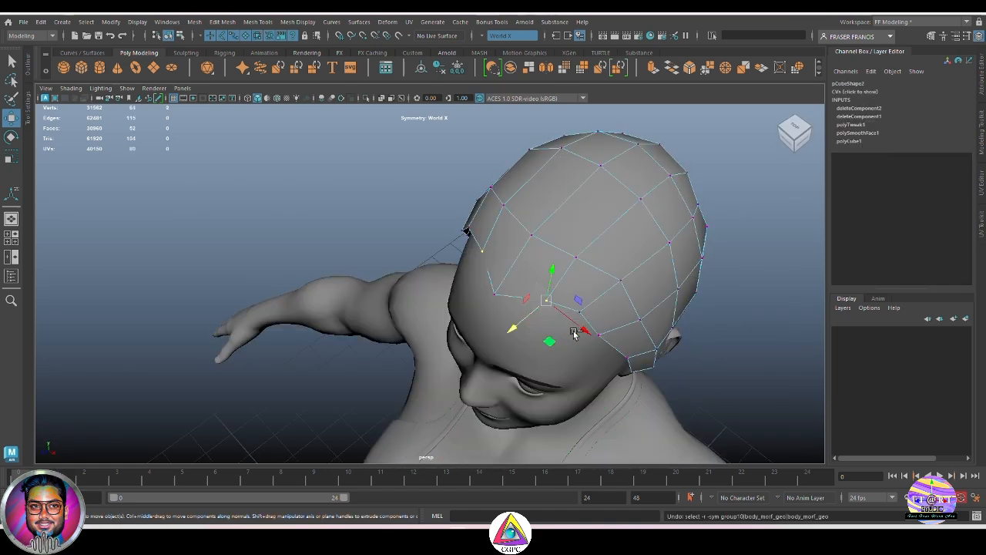
left_click_drag(576, 333, 567, 320)
left_click_drag(541, 323, 509, 330, "alt")
left_click_drag(538, 282, 539, 276)
left_click_drag(550, 319, 622, 346, "alt")
left_click(542, 303)
left_click_drag(568, 297, 570, 292)
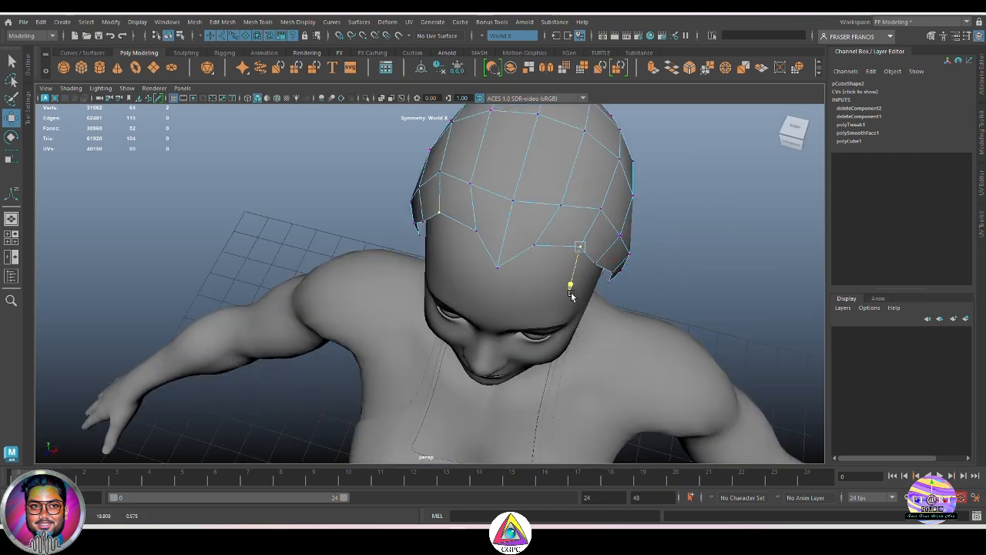
Adjust the center-front hairline vertex along Z and raise it along Y.
left_click(497, 268)
left_click_drag(486, 303, 473, 291)
left_click_drag(505, 241, 506, 233)
left_click_drag(570, 295, 502, 266, "alt")
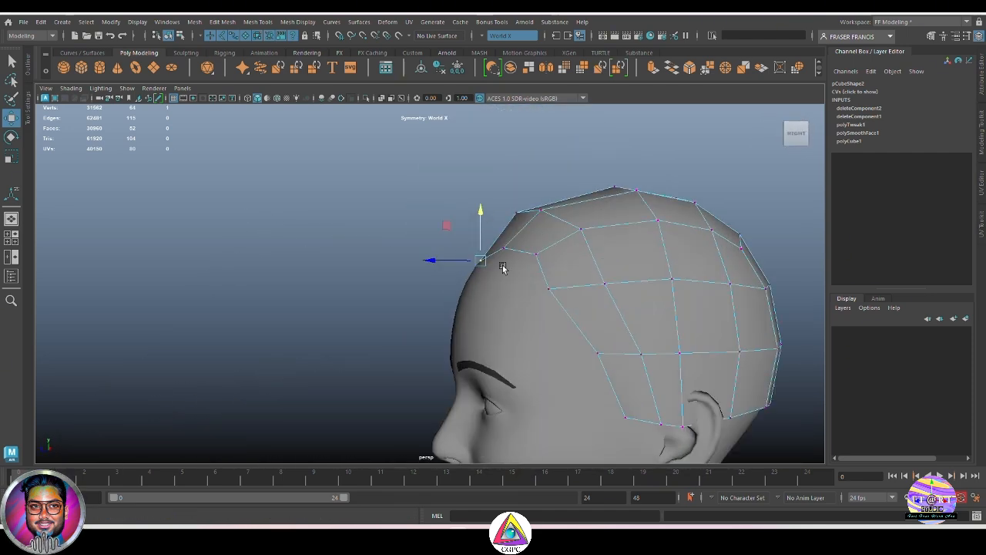
middle_click_drag(502, 266, 431, 202, "alt")
Insert a horizontal edge loop through the cap's lowest row of faces with the Multi-Cut tool.
right_click_drag(431, 202, 478, 158)
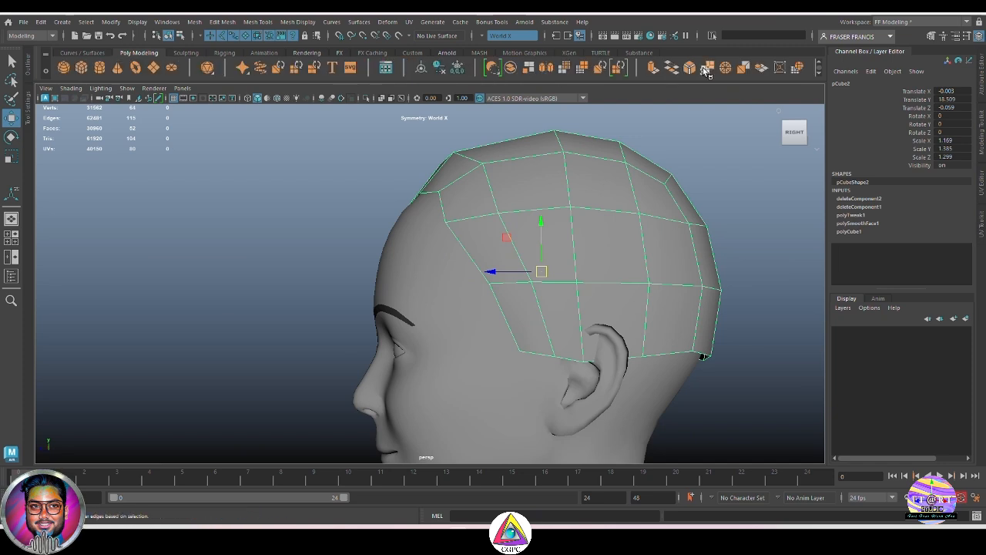
scroll(704, 69, "down", 1)
left_click(64, 67)
middle_click(547, 314, "ctrl")
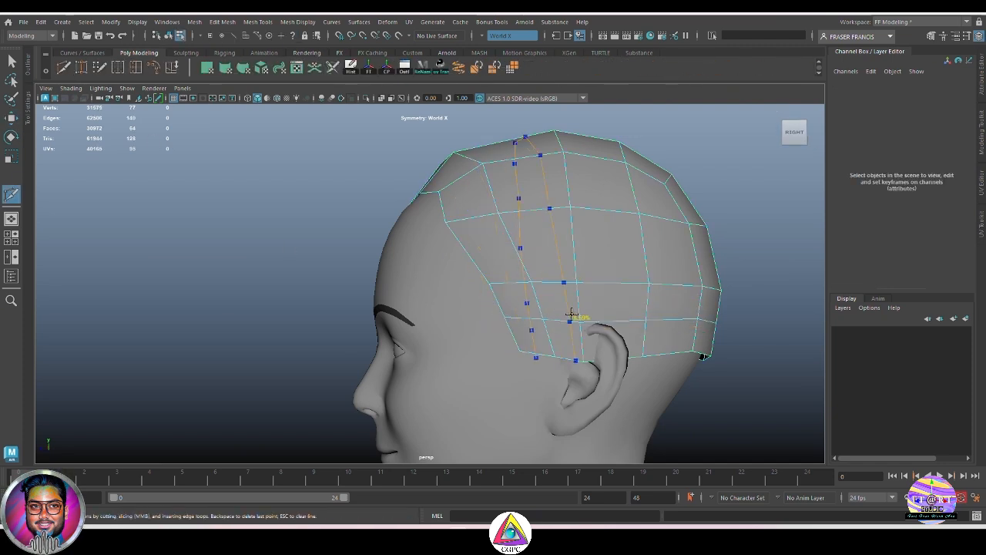
Move the two lowest vertices on the cap's temple edge back along Z toward the ear, symmetrically on both sides.
left_click(520, 329)
key("w")
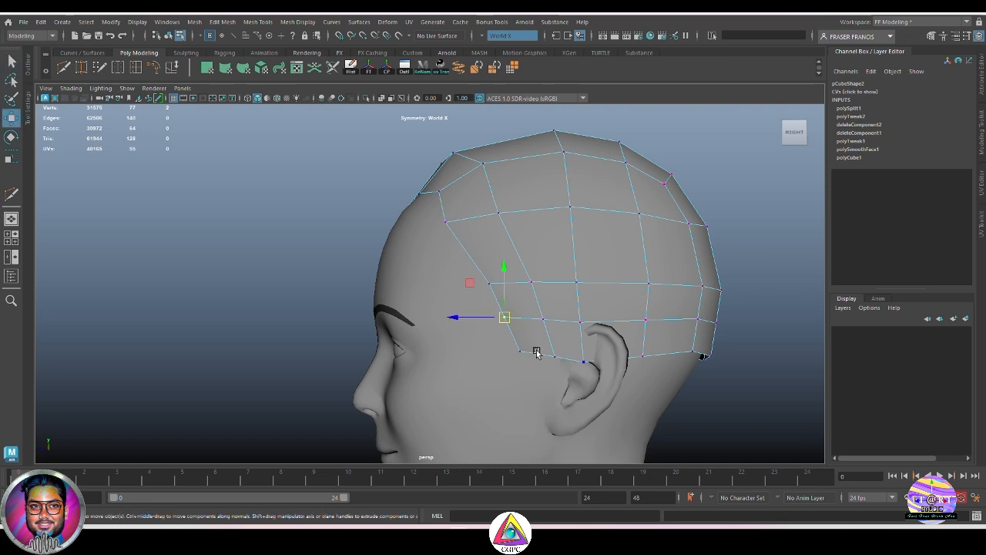
left_click(521, 351, "shift")
left_click_drag(469, 334, 493, 334)
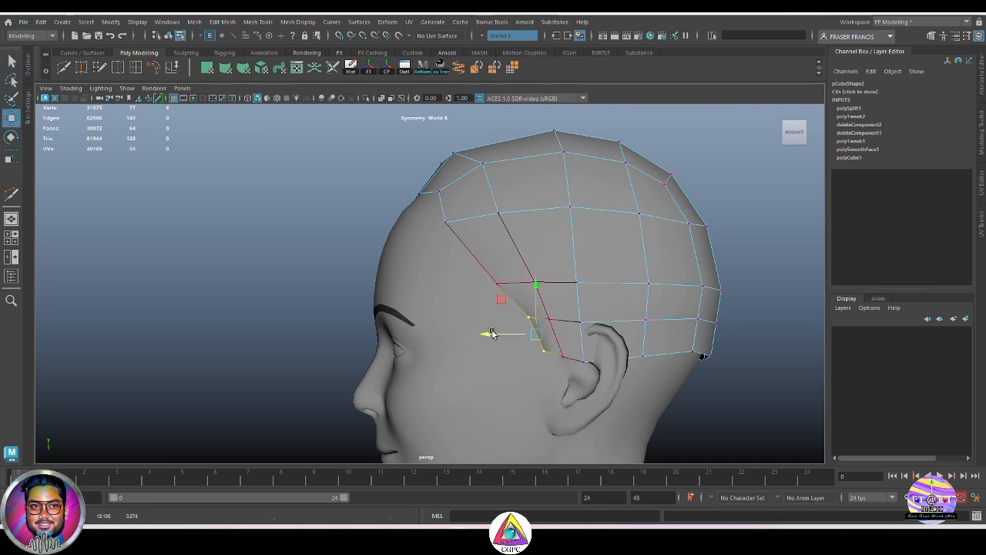
middle_click_drag(493, 334, 483, 334, "alt")
right_click_drag(483, 334, 531, 346, "alt")
Move the neighbouring bottom-row vertex in front of the ear forward along Z.
left_click(569, 366)
left_click_drag(561, 369, 534, 367)
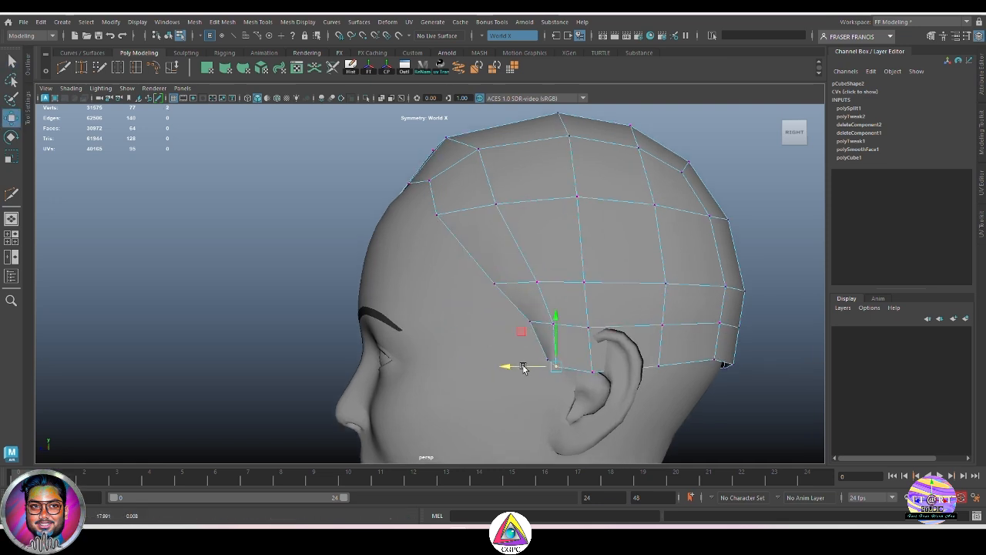
middle_click_drag(570, 340, 553, 321, "alt")
middle_click_drag(550, 246, 550, 277, "alt")
Bevel the edge loop running over the head above the ear with 2 segments and increase the fraction to spread the new loops.
key("F11")
key("F10")
double_click(529, 265)
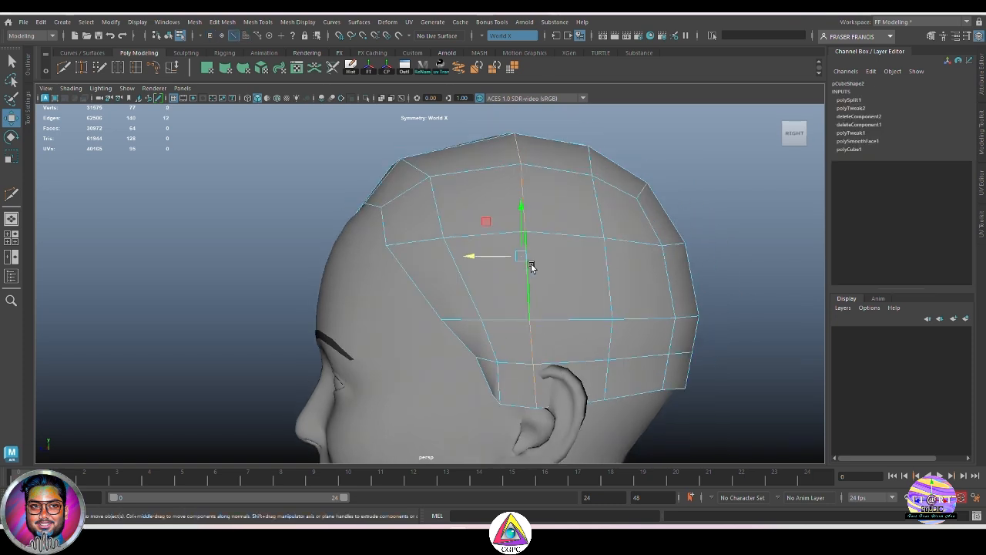
right_click_drag(585, 249, 634, 249, "shift")
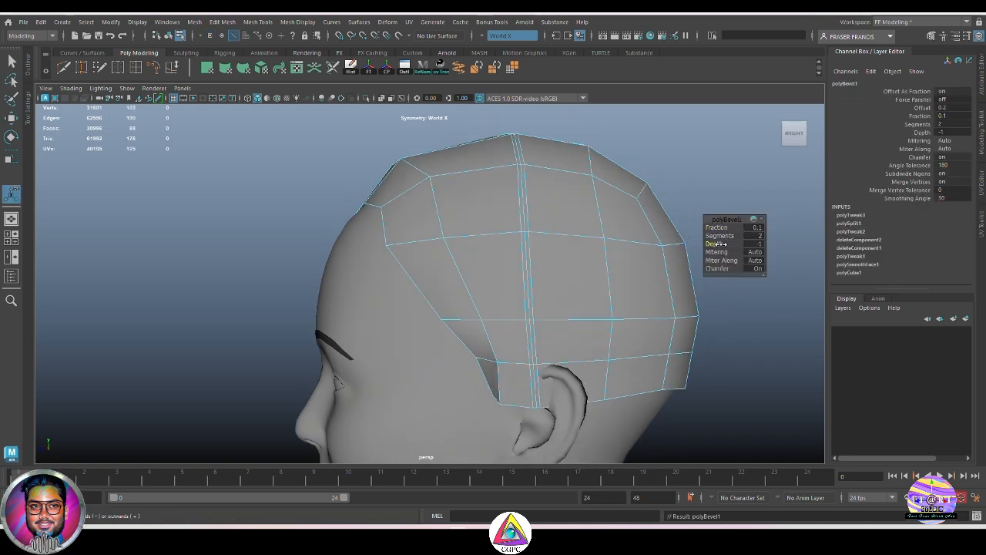
mouse_move(710, 231)
left_mouse_down()
mouse_move(728, 230)
mouse_move(719, 230)
left_mouse_up()
Apply Edit Edge Flow to the two outer loops of the bevel so they follow the head's curvature.
double_click(552, 260)
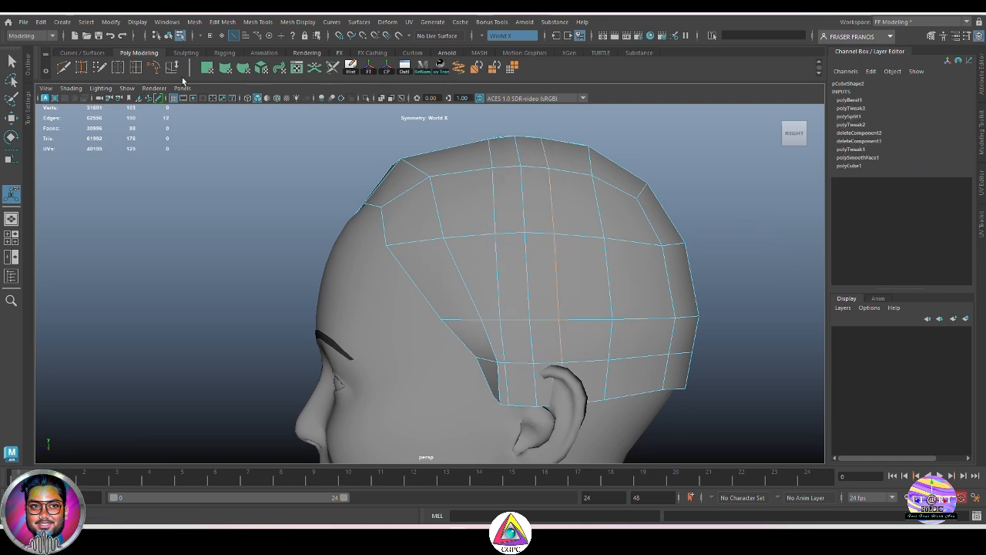
left_click(154, 68)
key("g")
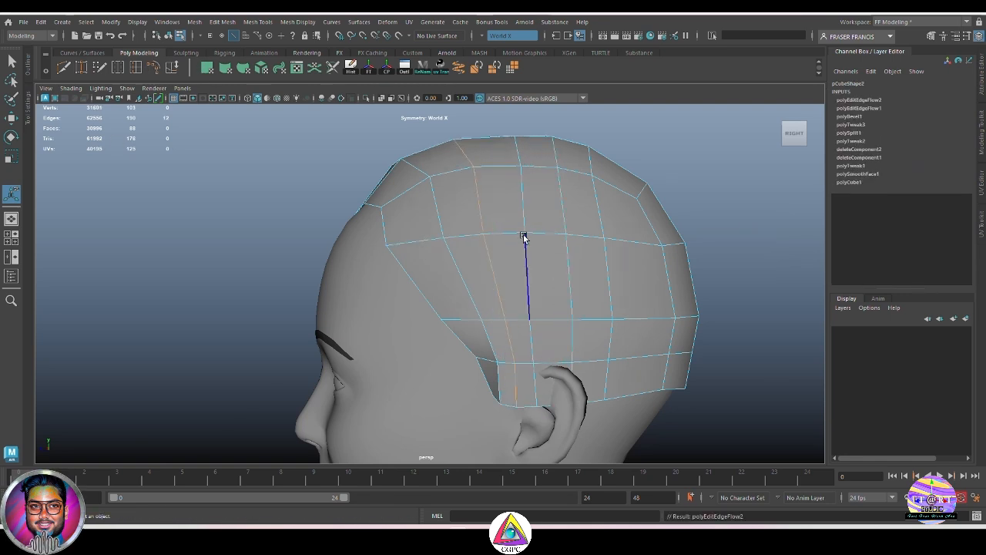
middle_click_drag(539, 322, 511, 316, "alt")
left_click_drag(510, 317, 512, 307, "alt")
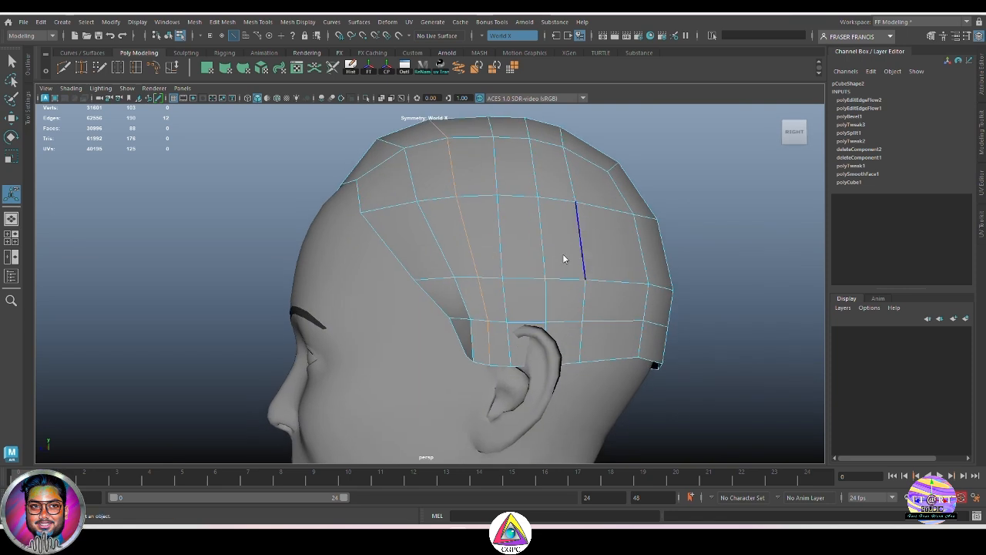
Delete the two lowest cap faces overlapping the upper front of the ear, symmetrically on both sides.
key("q")
key("F9")
scroll(497, 378, "down", 1)
left_click_drag(544, 281, 529, 271, "alt")
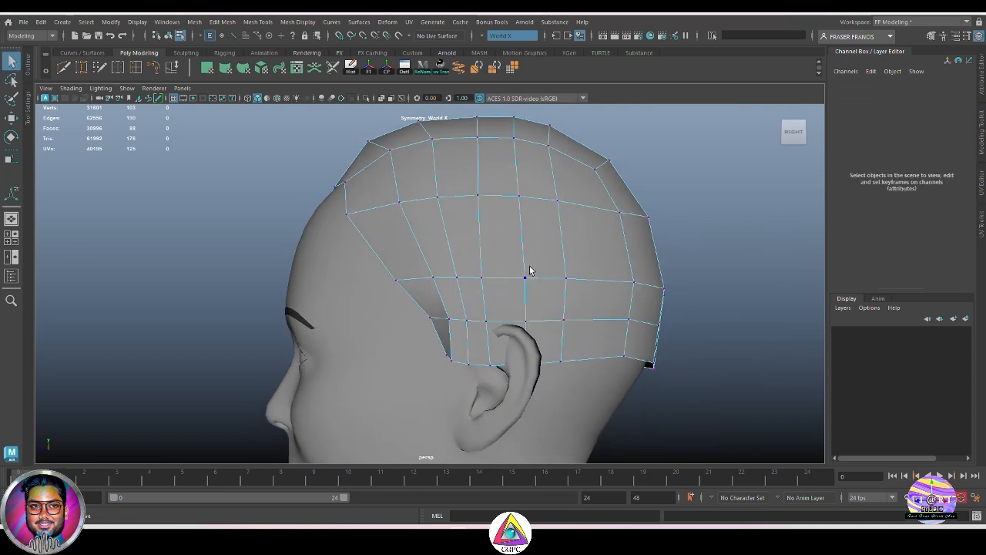
right_click_drag(529, 271, 513, 327)
left_click(480, 344)
left_click(498, 356, "shift")
key("Delete")
key("w")
Reposition the bottom cap vertex just in front of the ear to start shaping the sideburn.
left_click_drag(442, 268, 462, 264, "alt")
right_click_drag(462, 264, 409, 262)
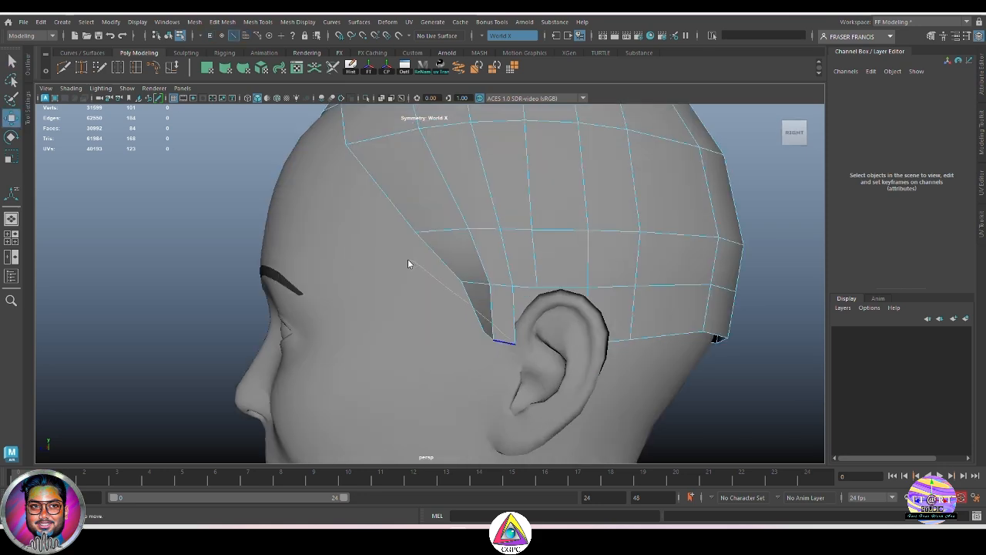
left_click(513, 344)
mouse_move(484, 345)
left_mouse_down()
mouse_move(473, 345)
mouse_move(500, 339)
left_mouse_up()
left_click(545, 225)
Try to move the sideburn's bottom vertices on both sides inward along X.
left_click_drag(563, 327, 517, 282)
left_click_drag(591, 351, 560, 354, "alt")
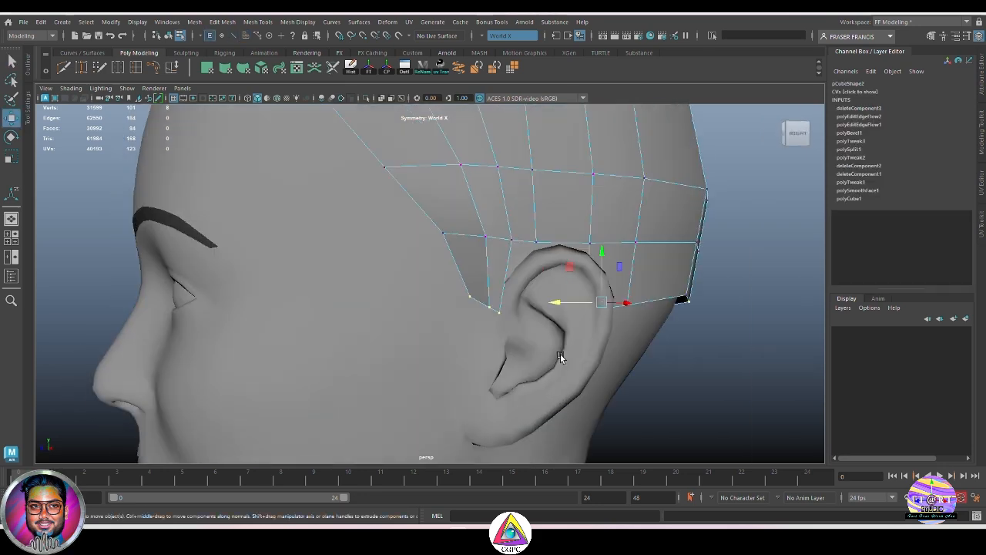
left_click_drag(447, 304, 487, 323, "alt")
left_click_drag(684, 326, 623, 284, "ctrl")
left_click_drag(532, 333, 593, 352, "alt")
key("b")
left_click_drag(672, 376, 732, 376)
key("r")
left_click_drag(630, 319, 642, 353)
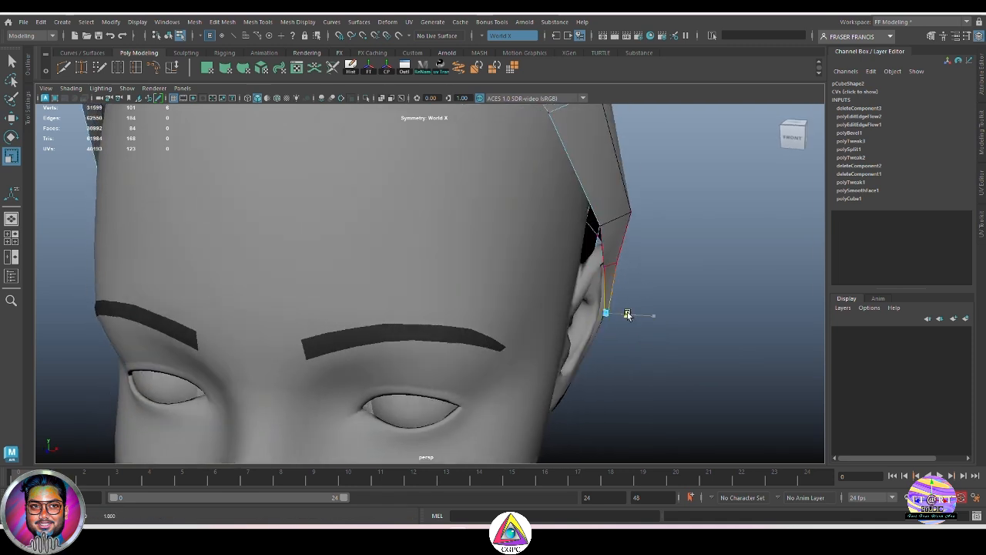
key("w")
left_click_drag(629, 315, 618, 312)
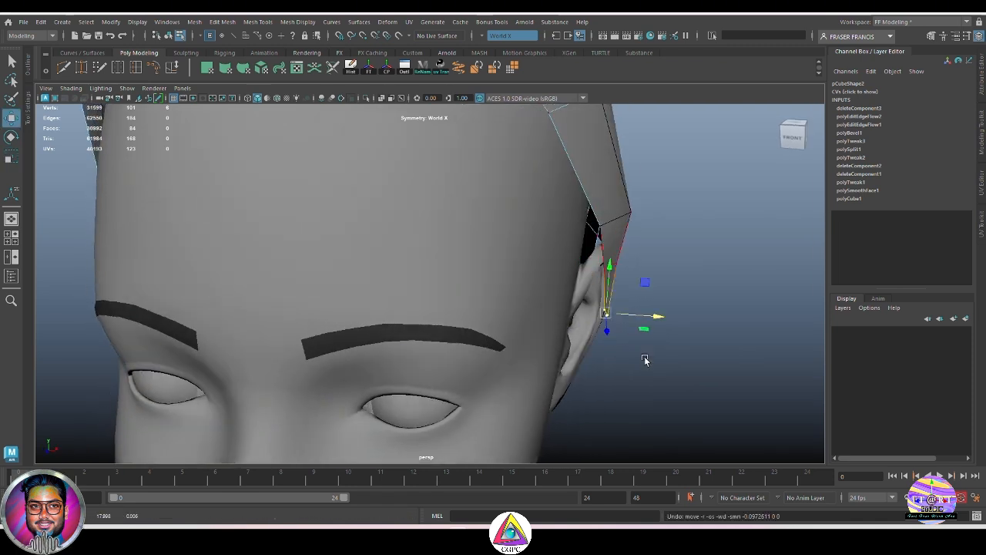
Reposition the sideburn vertices in front of the ear so they lie along the side of the head.
left_click_drag(645, 360, 579, 335, "alt")
key("shift+period")
left_click_drag(595, 284, 543, 340)
left_click(478, 293)
left_click_drag(473, 282, 542, 303, "alt")
left_click_drag(541, 247, 603, 266, "alt")
left_click(550, 264)
left_click(528, 320)
mouse_move(577, 325)
left_mouse_down()
mouse_move(592, 328)
mouse_move(582, 327)
left_mouse_up()
Adjust the row of vertices at the top of the sideburn to curve around the front of the ear.
left_click_drag(582, 331, 486, 366, "alt")
left_click(396, 295)
mouse_move(399, 258)
left_mouse_down()
mouse_move(400, 279)
mouse_move(398, 270)
left_mouse_up()
key("ctrl+z")
left_click_drag(359, 319, 462, 297)
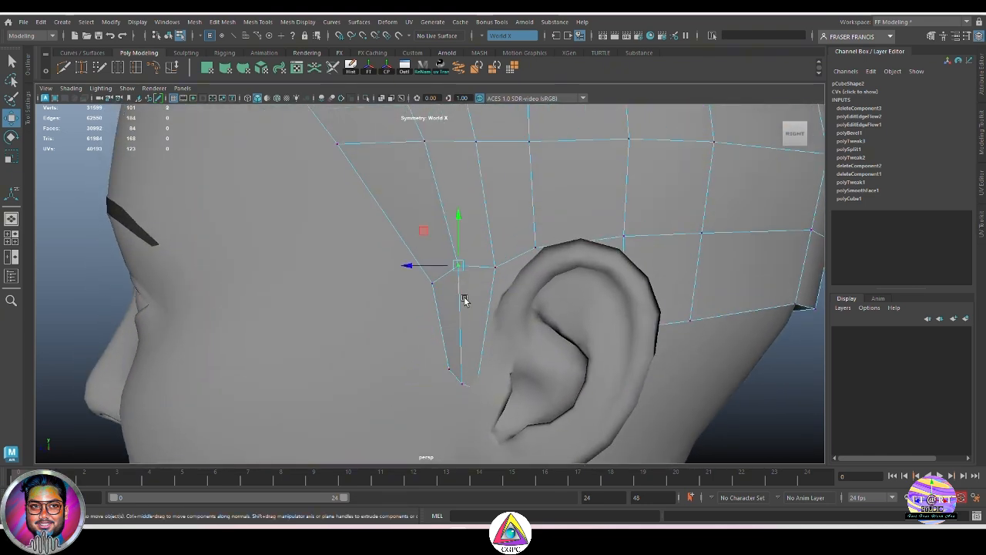
Move the sideburn's lowest vertices along Z to taper it into a point in front of the ear.
left_click_drag(463, 243, 606, 315, "alt")
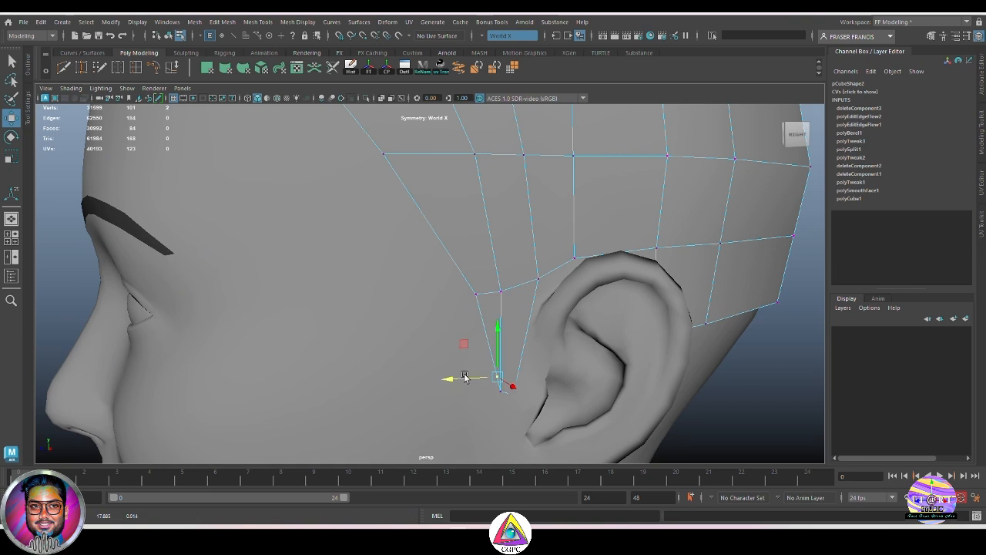
left_click_drag(464, 376, 490, 392, "alt")
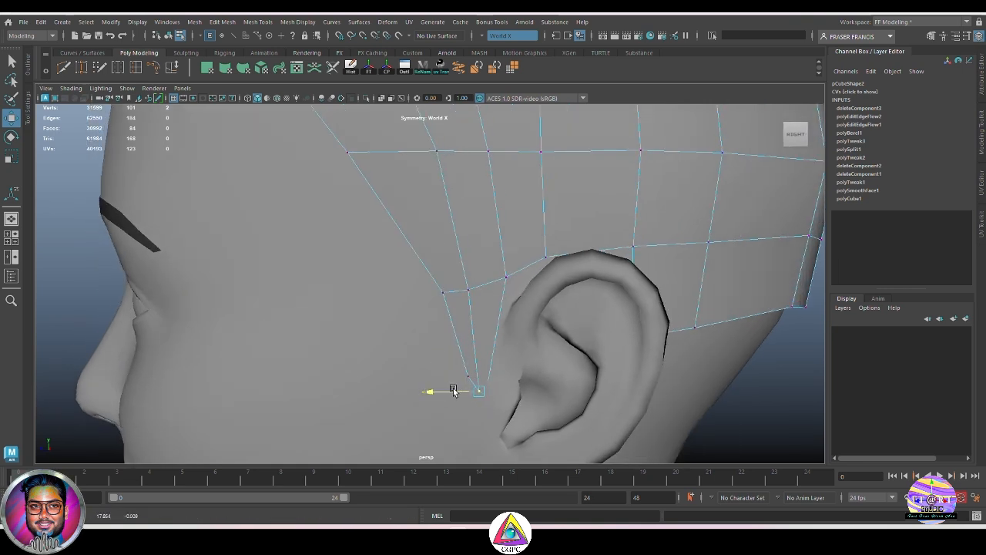
left_click_drag(493, 412, 530, 370, "alt")
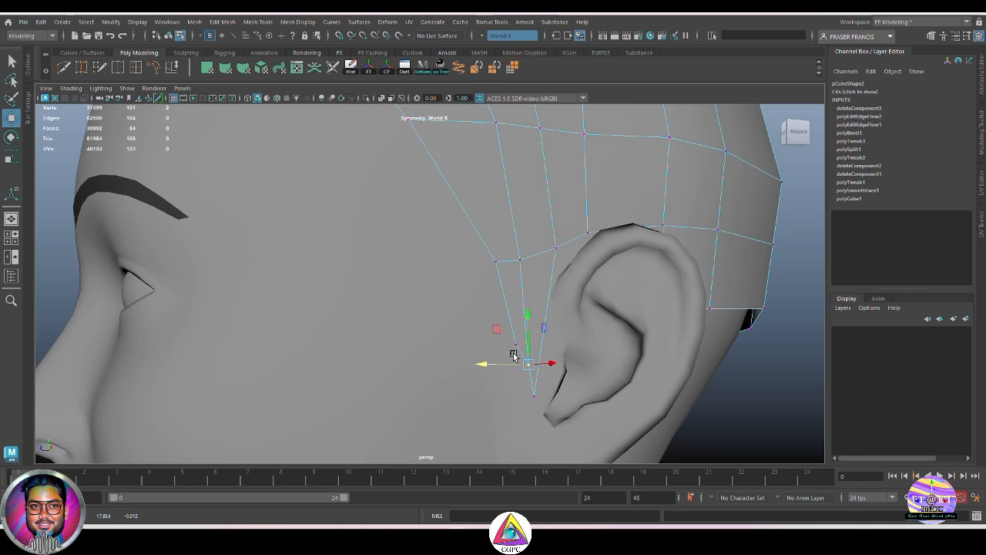
left_click_drag(494, 331, 530, 317, "alt")
left_click(529, 317)
Adjust the cap vertices above and in front of the ear along X and Y to fit the head surface.
left_click_drag(607, 339, 502, 344, "alt")
left_click_drag(445, 385, 570, 385, "alt")
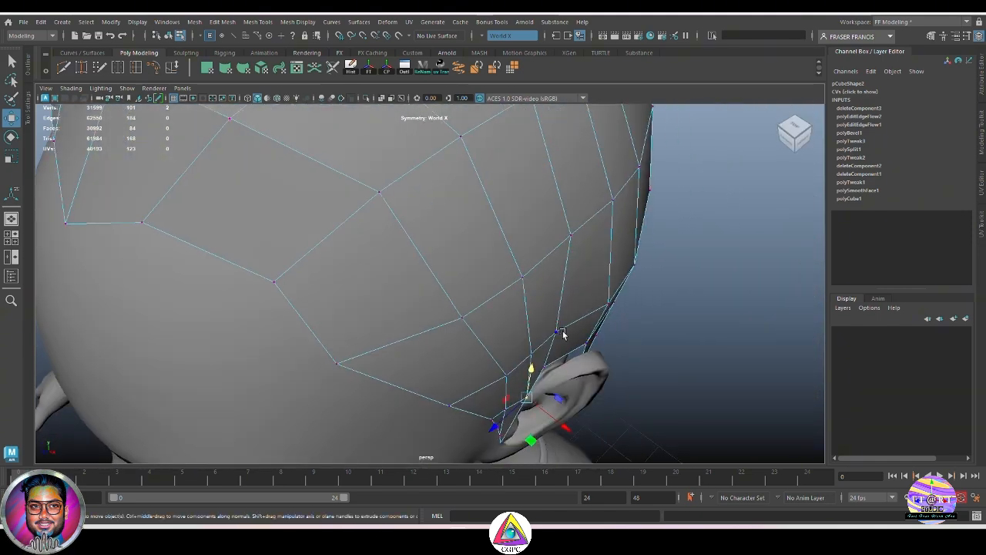
left_click(700, 360)
left_click_drag(700, 360, 466, 383, "alt")
left_click(463, 380)
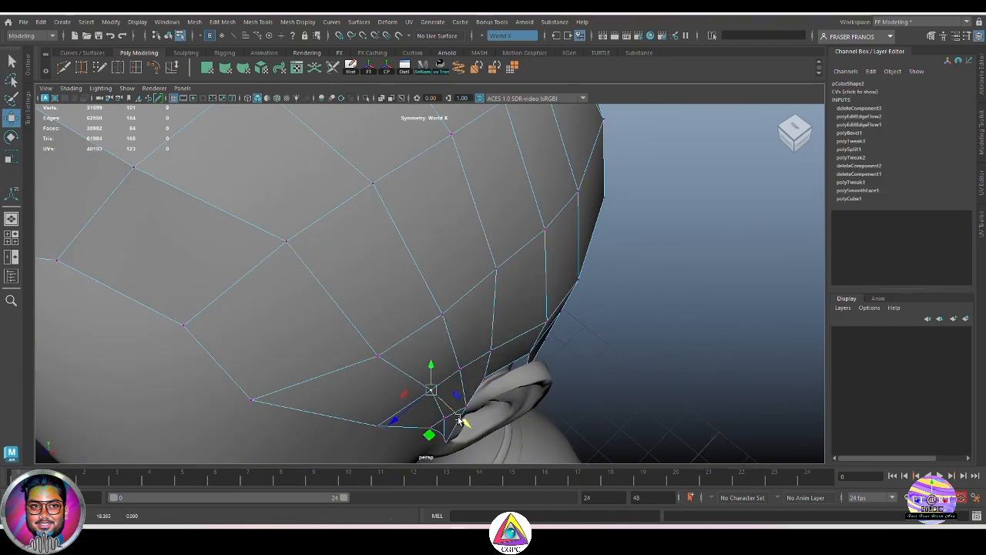
left_click_drag(459, 420, 491, 346, "alt")
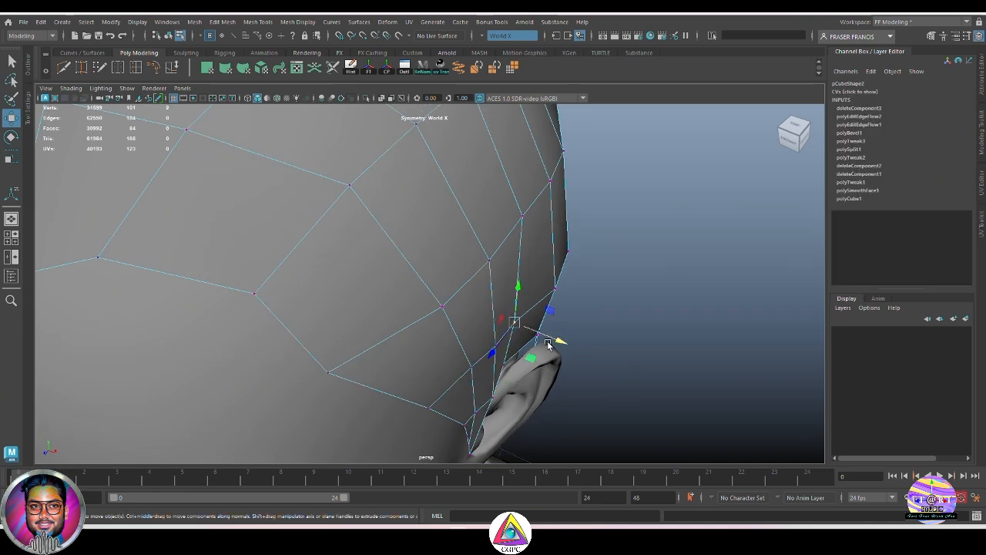
Refine the placement of the cap vertices around the top and back of the ear.
left_click_drag(555, 343, 534, 357, "alt")
left_click(484, 410)
key("ctrl+z")
left_click(353, 357)
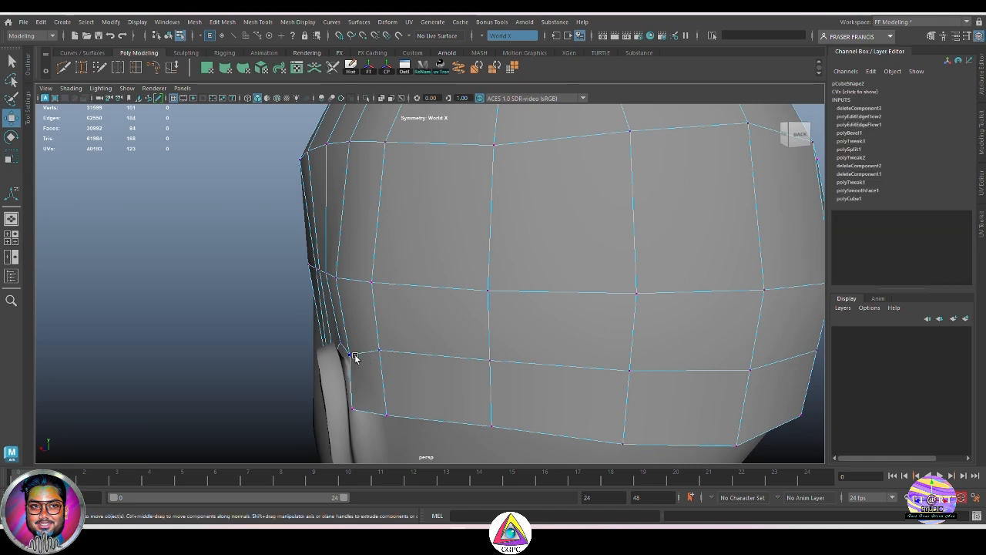
left_click_drag(308, 352, 451, 374, "alt")
Select the scalp cap mesh in object mode and switch to editing its edges.
right_click_drag(451, 374, 453, 292, "alt")
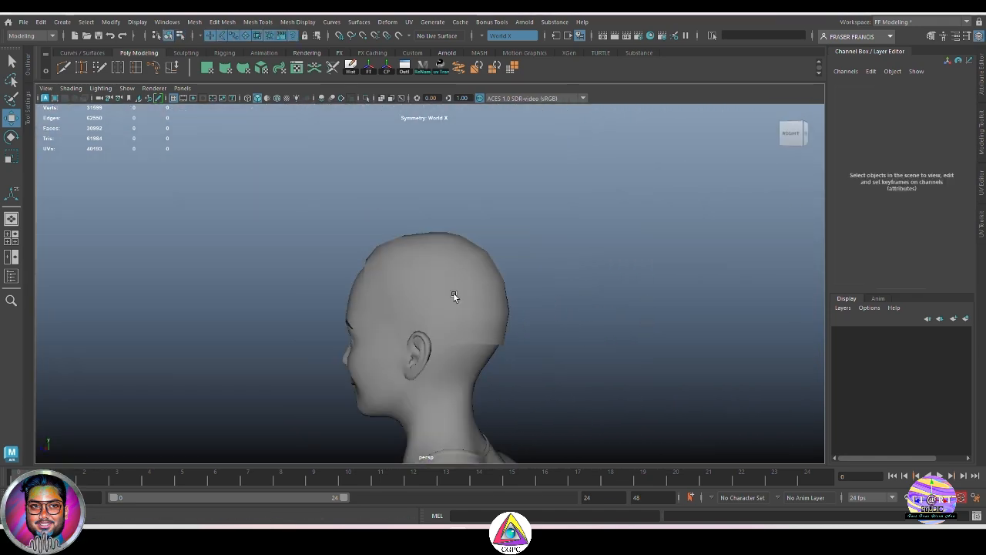
left_click_drag(453, 292, 547, 406, "alt")
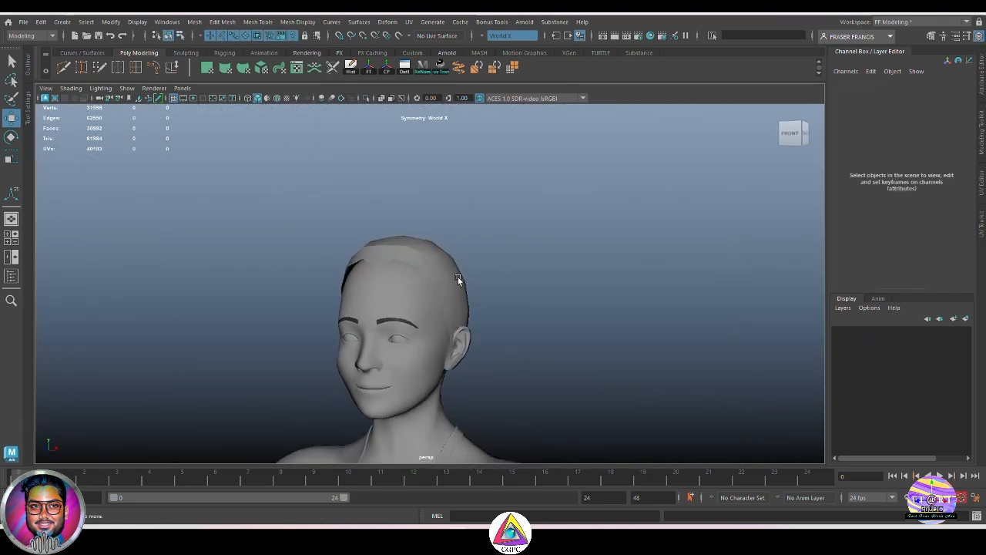
left_click(459, 280)
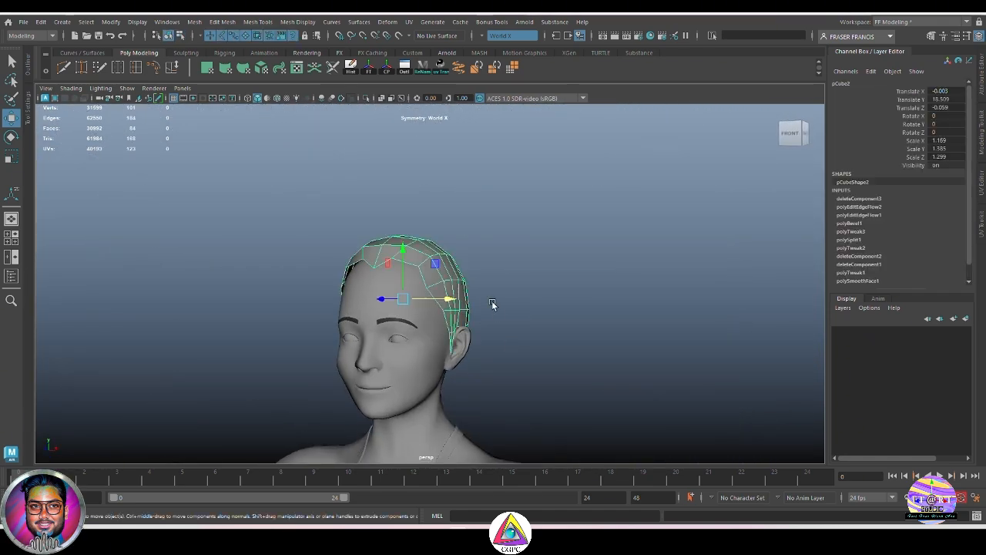
left_click_drag(548, 370, 460, 348, "alt")
right_click_drag(461, 348, 452, 198)
left_click_drag(616, 346, 547, 395, "alt")
left_click(576, 346)
Extrude the cap's bottom back edges behind the ears and pull the new edges down along Y to the neck.
scroll(576, 346, "up", 4)
left_click(431, 354)
key("b")
key("ctrl+e")
key("w")
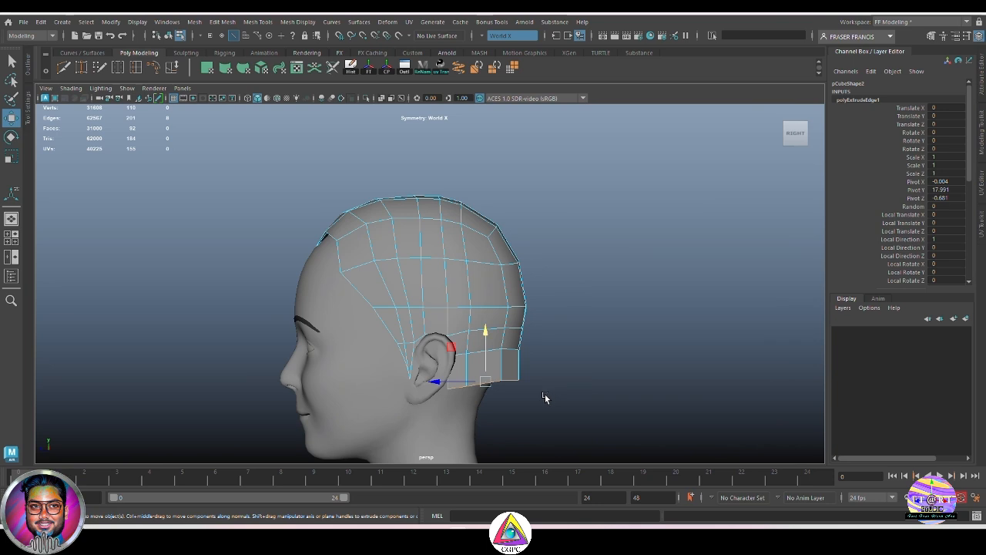
key("w")
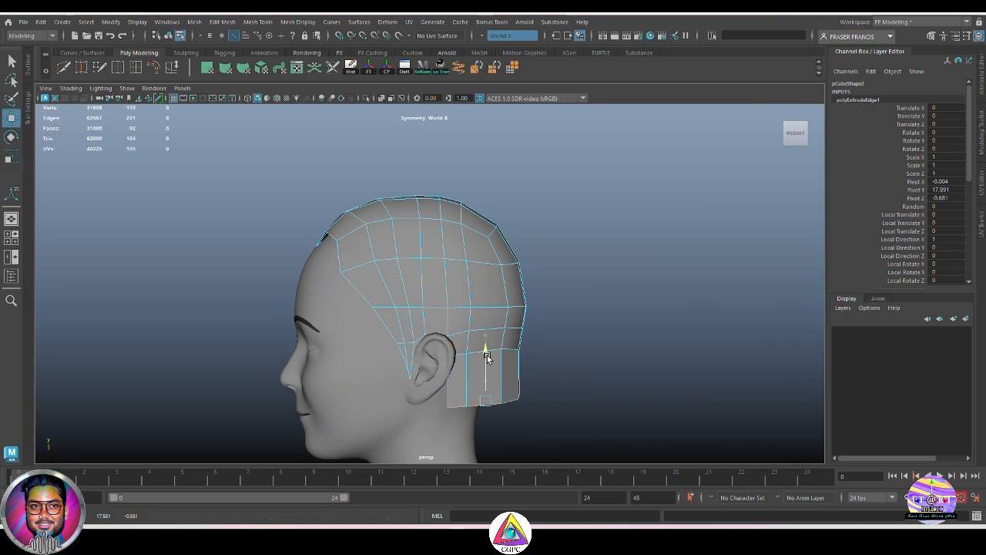
left_click_drag(485, 339, 486, 364)
left_click_drag(486, 363, 441, 351, "alt")
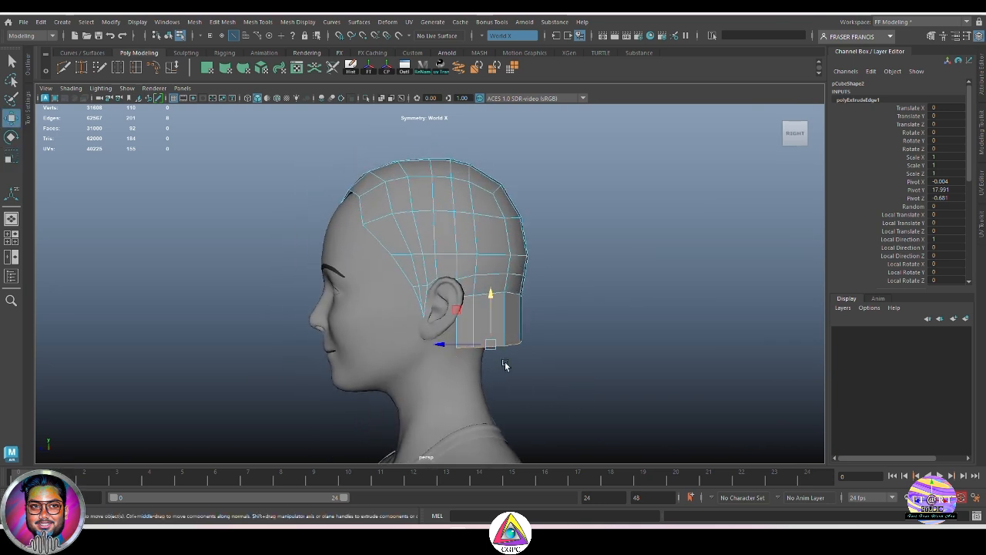
Lower the hair's bottom back edges along Y, then extrude another row down the neck towards the shoulders.
middle_click_drag(504, 361, 489, 270, "alt")
key("space")
key("space")
scroll(488, 271, "down", 3)
left_click_drag(490, 230, 490, 282)
key("ctrl+e")
key("w")
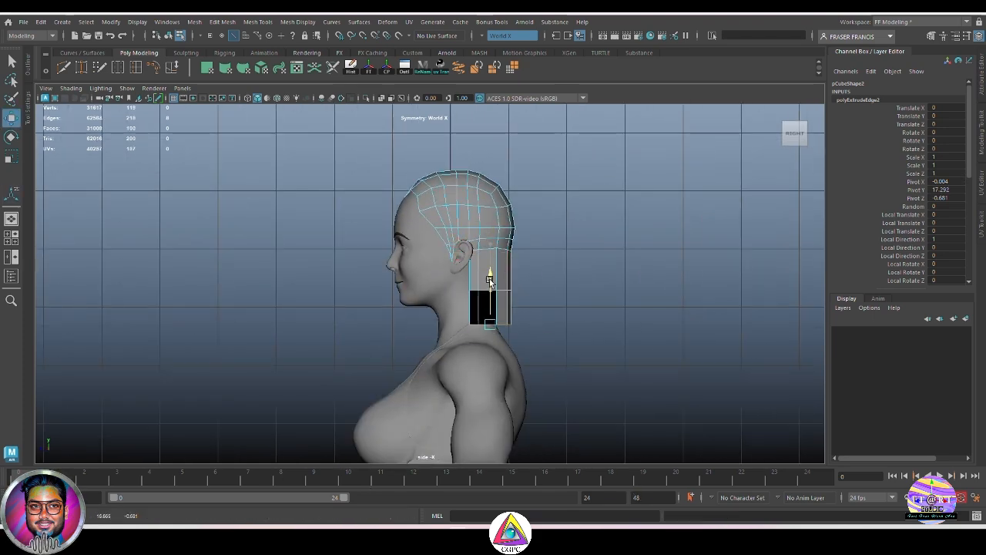
Extrude the bottom hair edges once more and extend the new row down over the upper back.
scroll(509, 358, "up", 1)
middle_click_drag(537, 393, 508, 359, "alt")
left_click_drag(508, 360, 501, 339, "alt")
left_click(533, 339)
key("space")
key("space")
double_click(510, 370)
left_click_drag(480, 301, 487, 333, "alt")
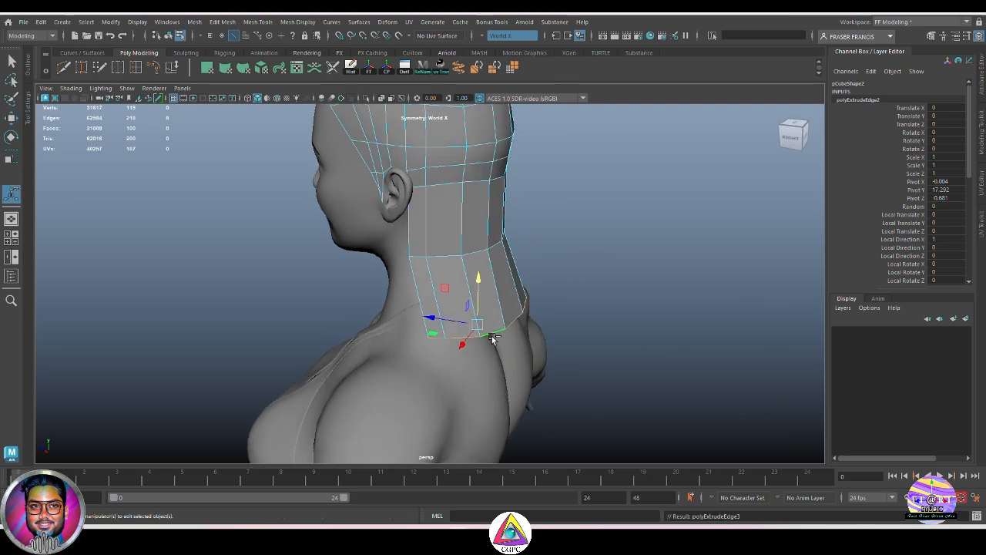
key("w")
middle_click_drag(513, 341, 501, 396)
left_click_drag(616, 389, 508, 339, "alt")
Scale the lowest hair edges narrower from front to back behind the shoulders.
left_click(540, 231)
left_click_drag(539, 249, 444, 228, "alt")
left_click(436, 227)
left_click(571, 240)
middle_click_drag(573, 241, 549, 309, "alt")
right_click_drag(550, 309, 504, 320, "alt")
key("space")
key("space")
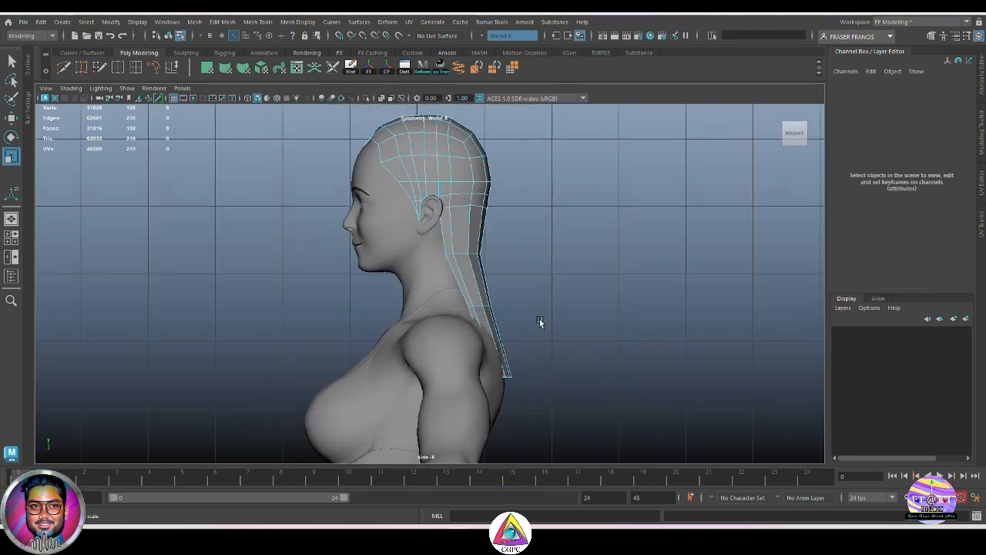
Select the horizontal edge loop behind the ears and smooth its curvature with Edit Edge Flow.
key("F10")
double_click(471, 255)
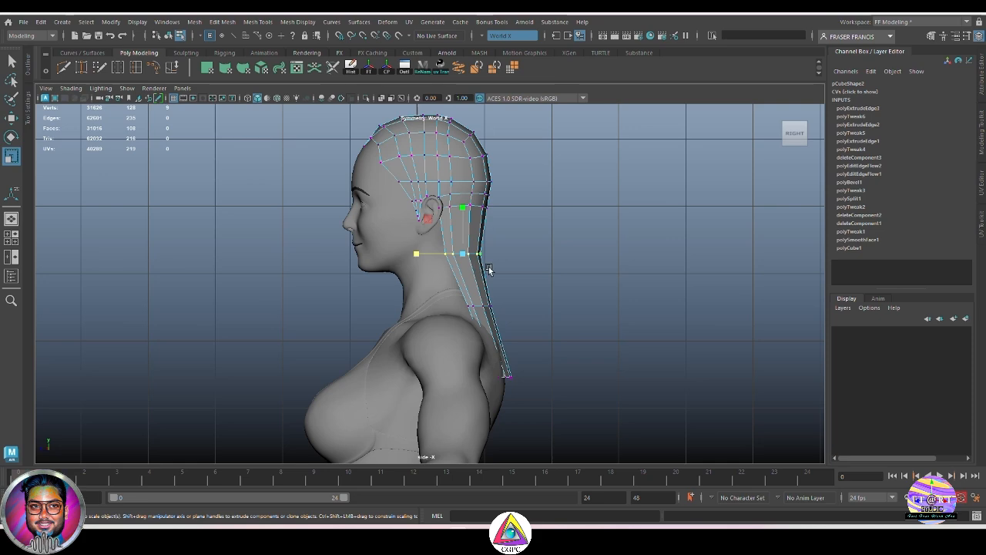
scroll(489, 269, "up", 5)
middle_click_drag(474, 182, 494, 295, "alt")
right_click_drag(520, 166, 519, 130)
left_click(523, 291)
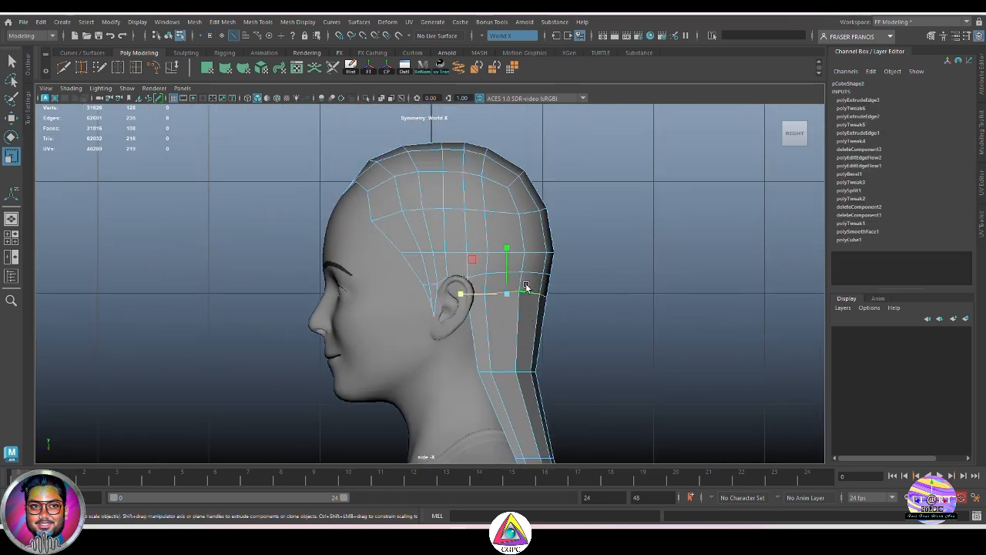
left_click(156, 67)
left_click(570, 352, "alt")
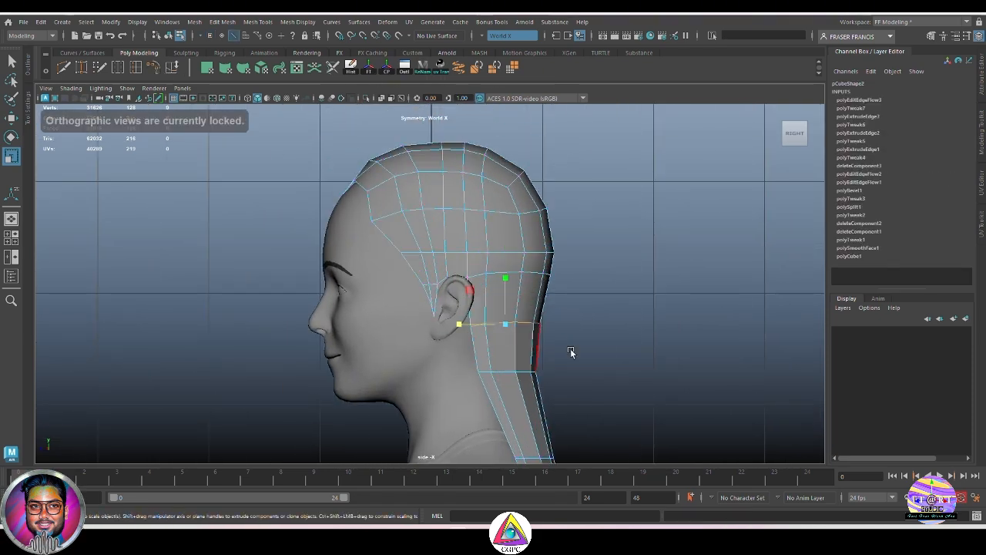
Narrow the edge loop behind the ear slightly and nudge it and the loop below it backward along Z.
middle_click_drag(606, 359, 613, 326, "alt")
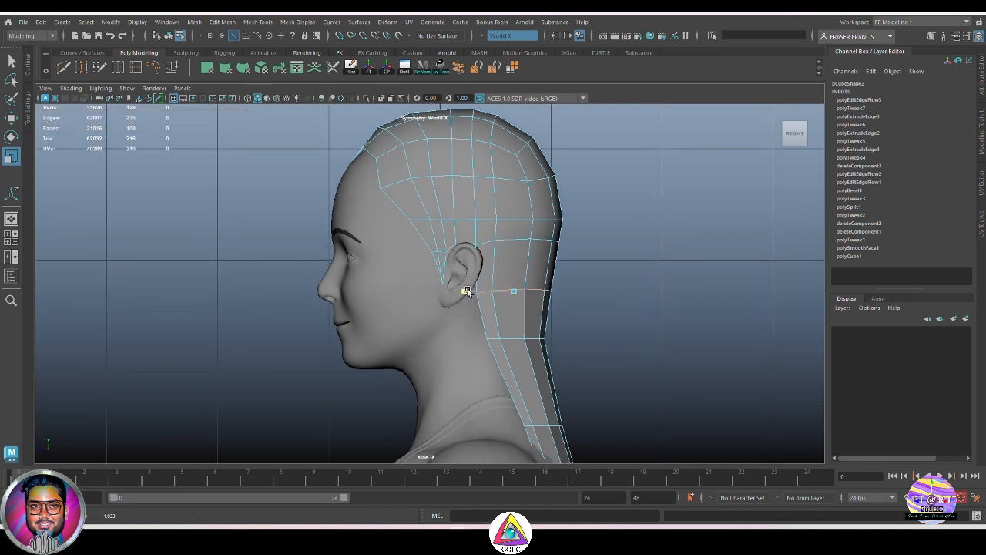
left_click_drag(473, 292, 475, 291)
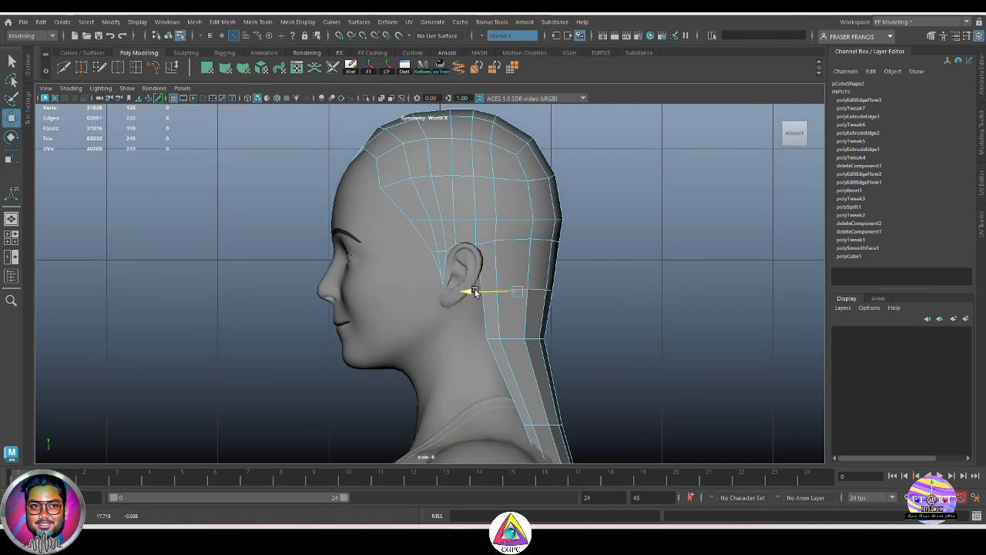
middle_click_drag(493, 340, 490, 311, "alt")
double_click(490, 311)
left_click_drag(463, 312, 467, 312)
Enable Edge Flow for the Multi-Cut tool and insert two edge loops midway through the lower hair sections.
middle_click_drag(531, 394, 510, 322, "alt")
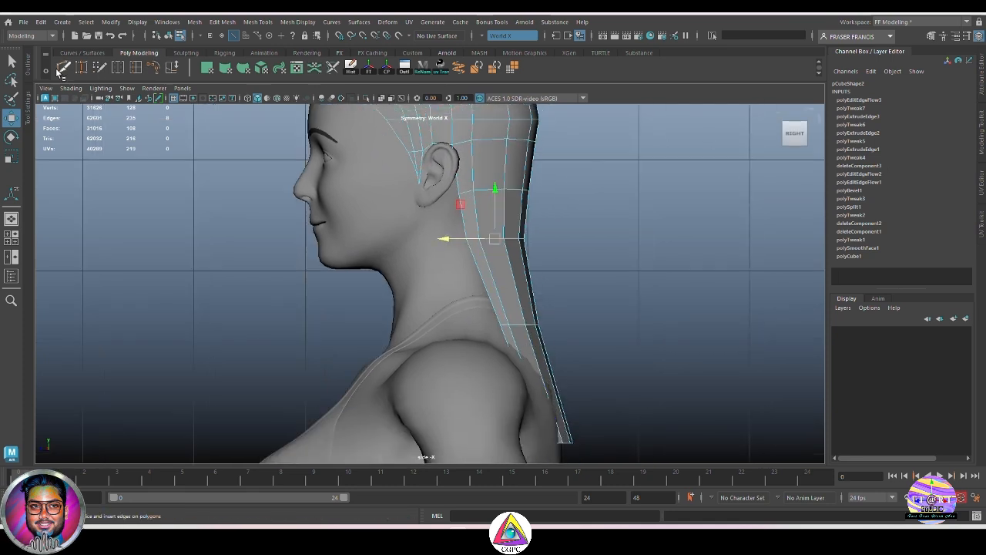
left_click(63, 68)
left_click(552, 384, "ctrl")
left_click(532, 288, "ctrl")
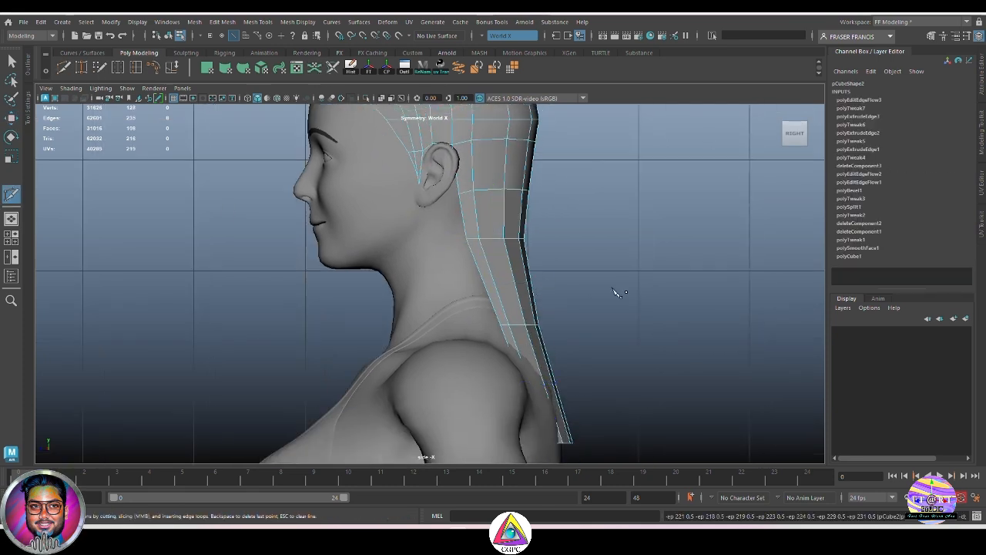
double_click(11, 193)
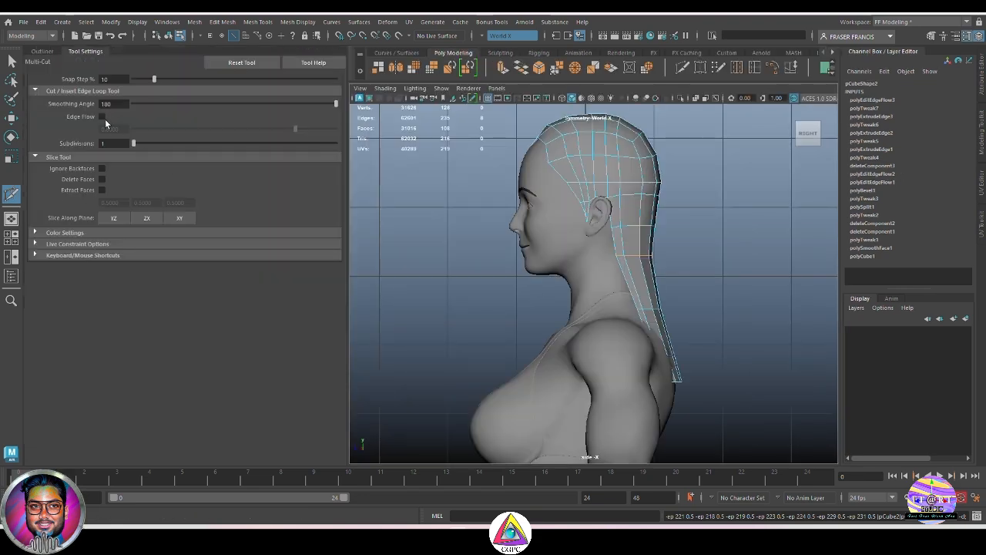
left_click(45, 51)
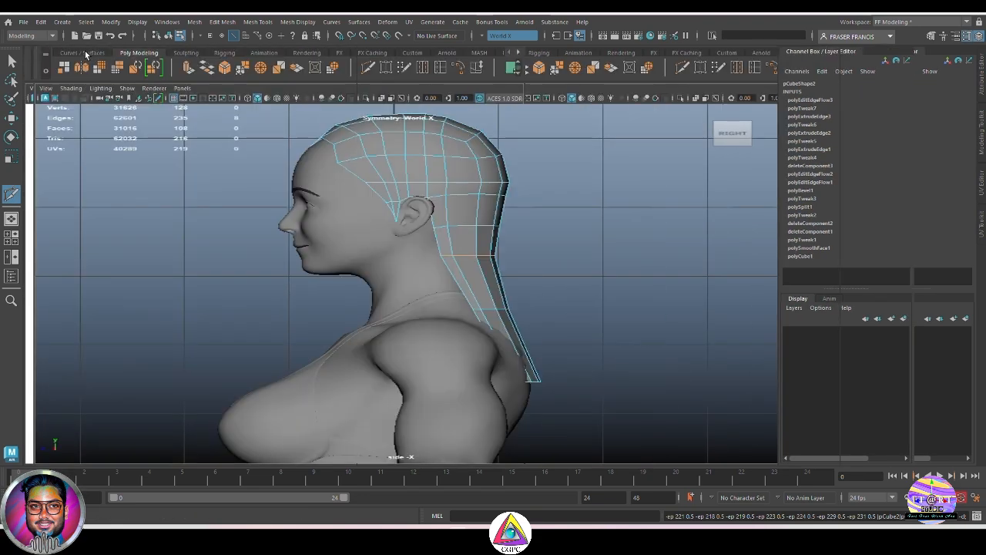
scroll(559, 269, "up", 3)
middle_click(512, 283, "ctrl")
middle_click_drag(589, 365, 576, 315, "alt")
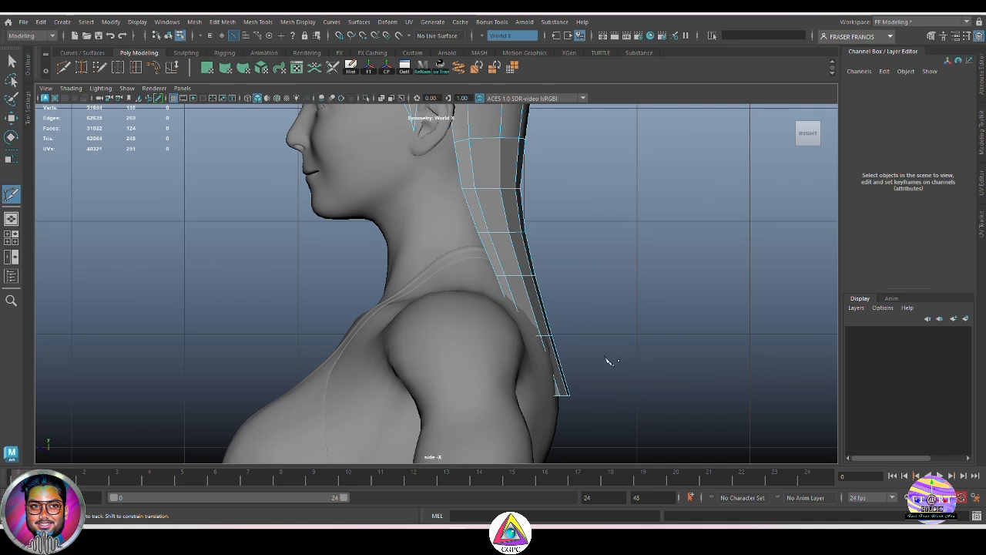
Undo the last edge flow edit and slide the edge loop running behind the top of the ear.
middle_click_drag(634, 302, 647, 448, "alt")
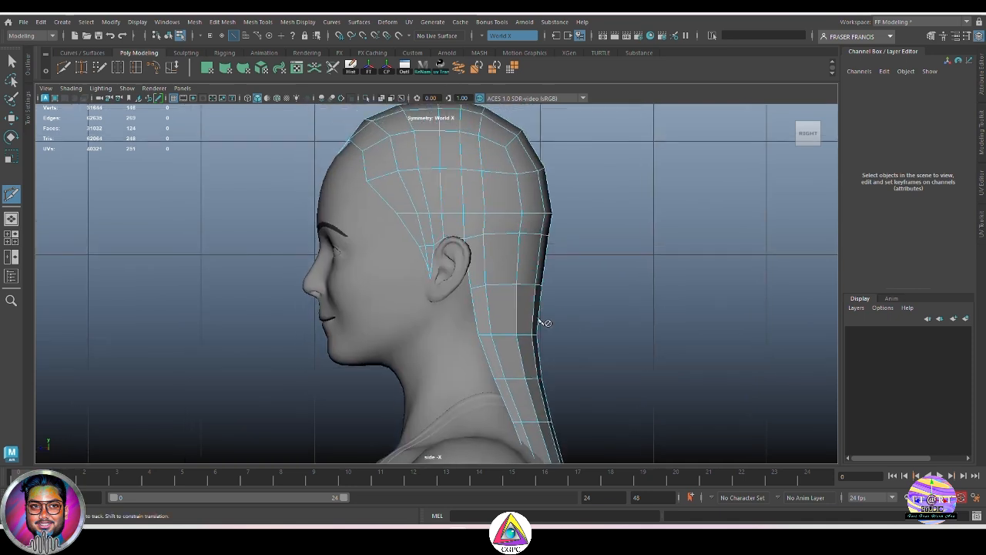
key("ctrl+z")
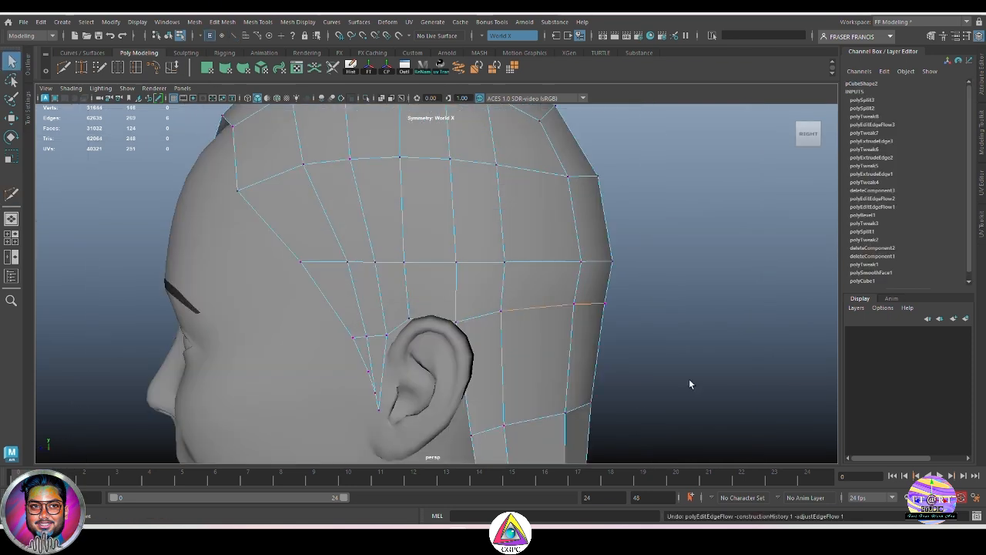
key("g")
middle_click_drag(690, 383, 721, 384)
right_click_drag(721, 384, 556, 378, "alt")
middle_click_drag(556, 378, 564, 354, "alt")
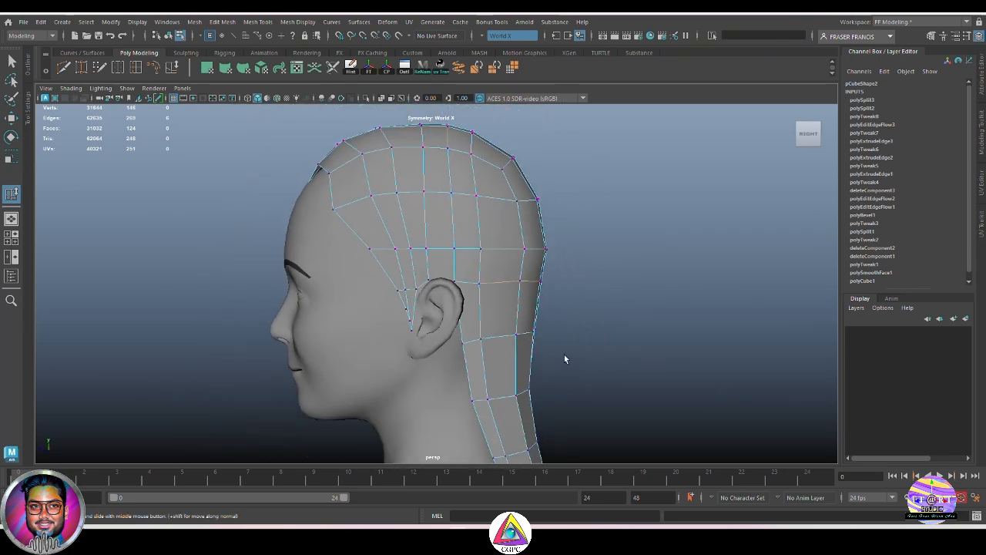
right_click_drag(564, 356, 559, 310, "alt")
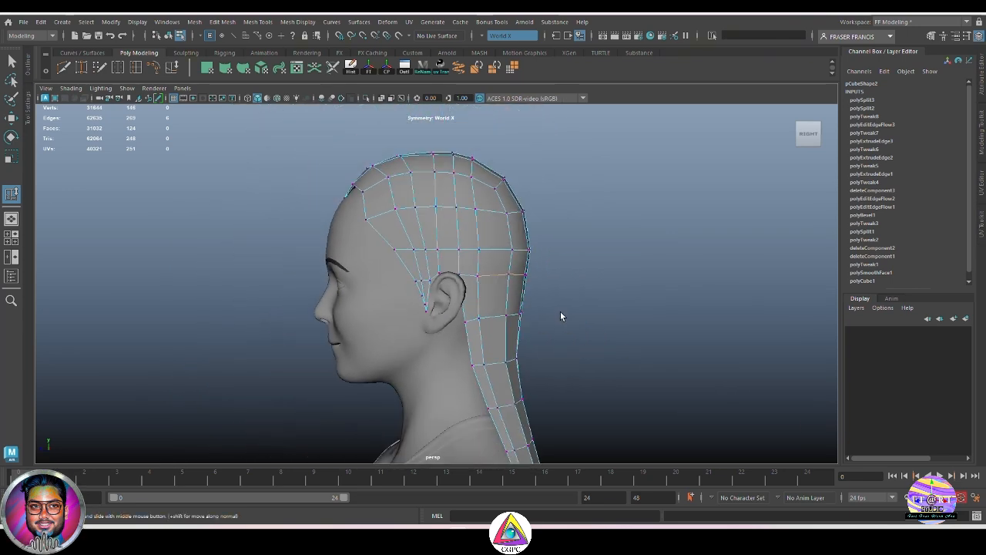
middle_click_drag(560, 311, 579, 320, "alt")
Try to even out the horizontal edge loop above the ear with Edit Edge Flow.
right_click_drag(503, 257, 503, 214)
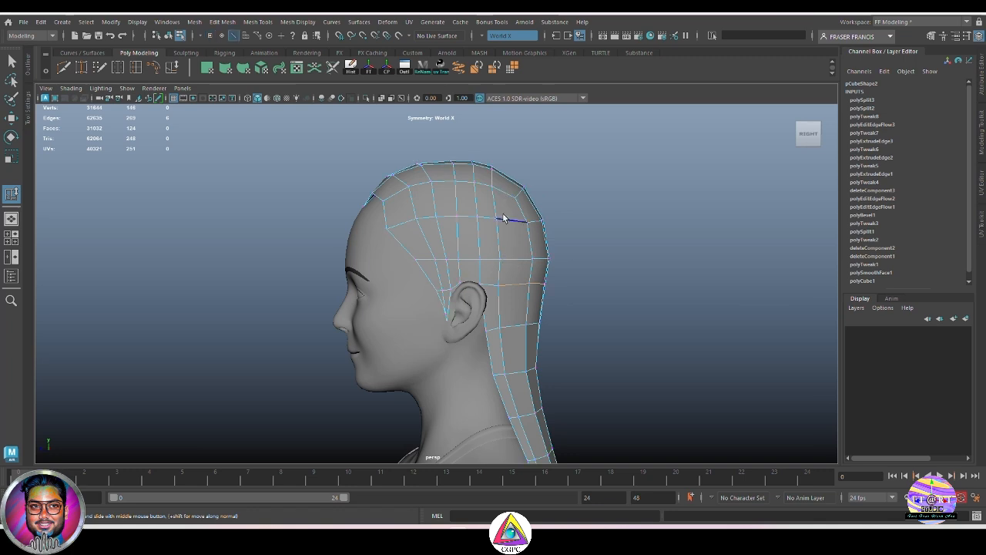
left_click(153, 70)
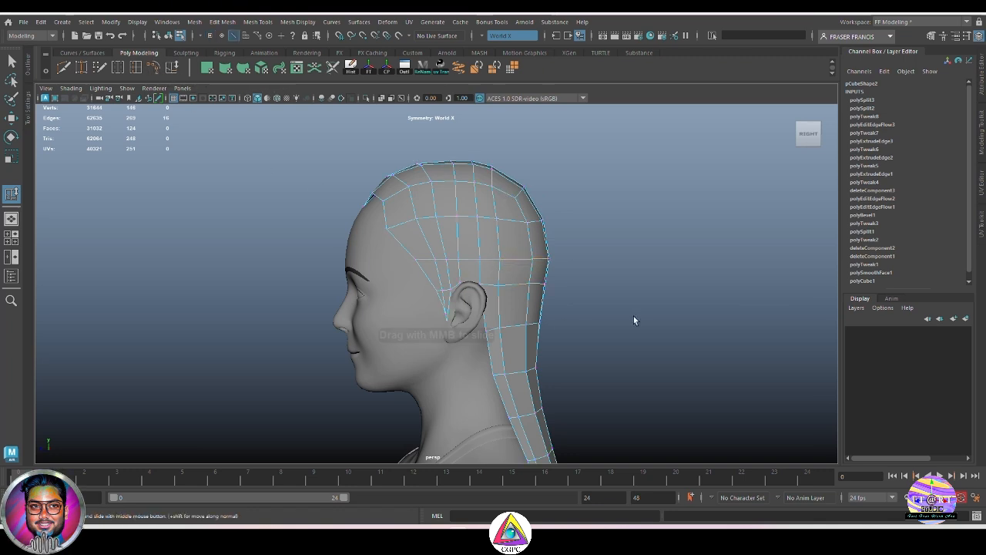
left_click(628, 312)
right_click_drag(628, 311, 549, 285, "alt")
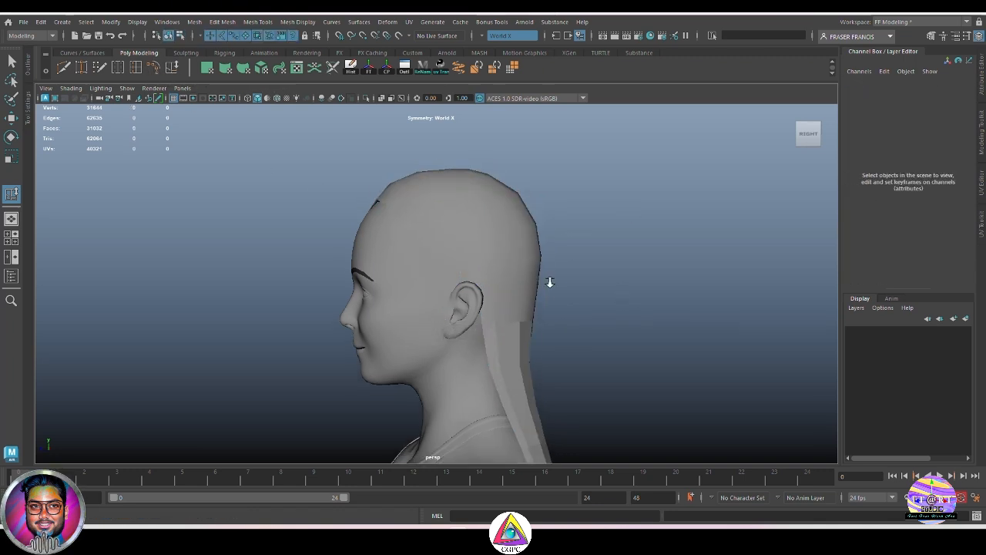
Reposition the lower side vertices of the hair with soft selection so the strip fits over the upper back.
left_click_drag(549, 285, 489, 319, "alt")
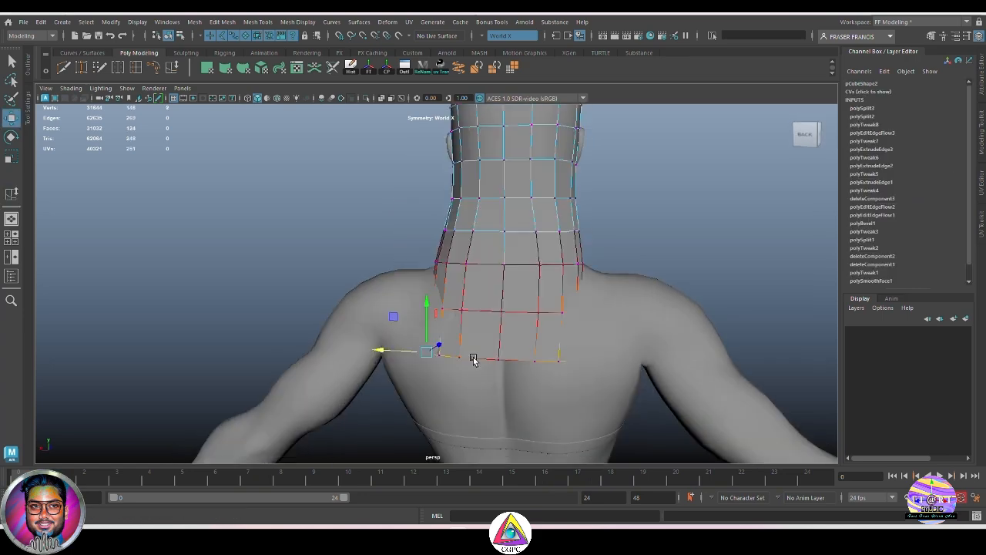
left_click_drag(473, 359, 465, 359, "alt")
right_click(694, 236, "ctrl+shift")
right_click_drag(695, 237, 694, 197, "ctrl+shift")
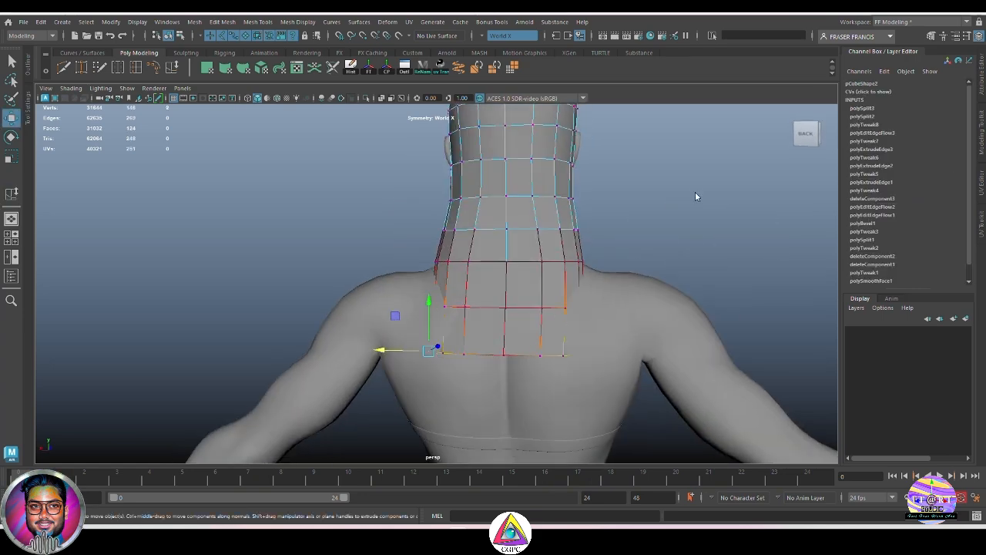
left_click_drag(695, 192, 705, 231, "alt")
left_click_drag(429, 319, 517, 355)
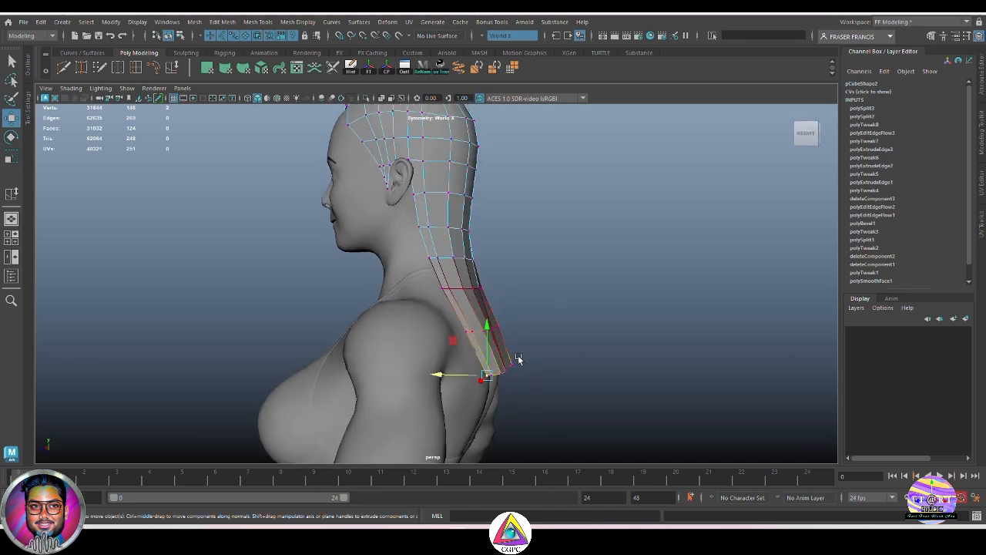
left_click(552, 329)
left_click(482, 332)
left_click_drag(439, 324, 445, 322)
Nudge the neck-level edge loop of the hair slightly backward along Z with soft selection.
key("space")
left_click_drag(526, 368, 558, 372)
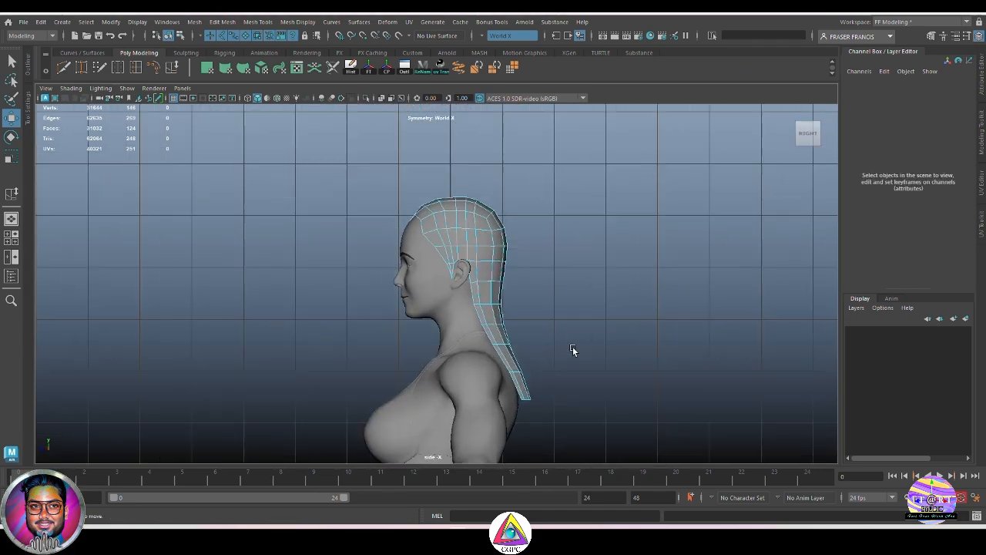
scroll(574, 339, "up", 1)
middle_click_drag(558, 307, 570, 295, "alt")
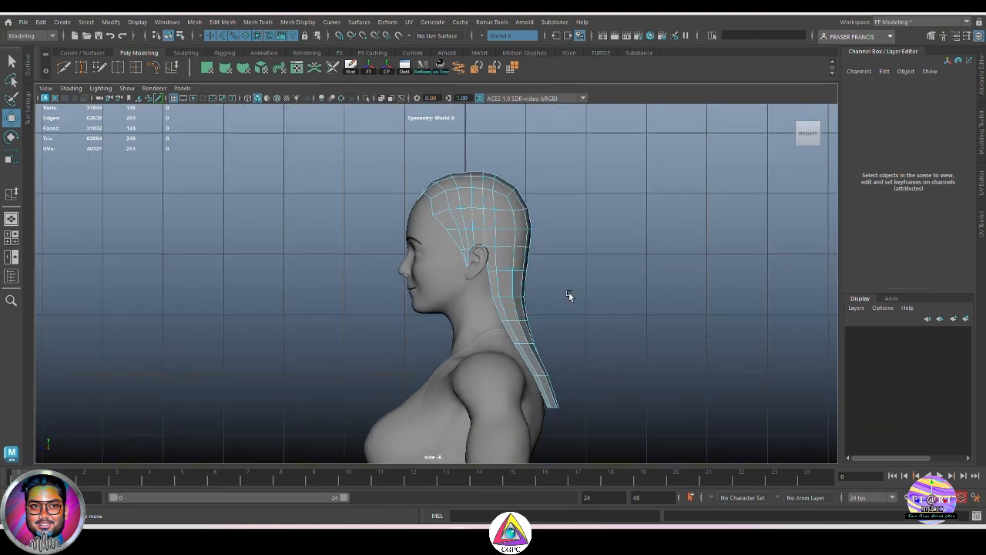
left_click(508, 294)
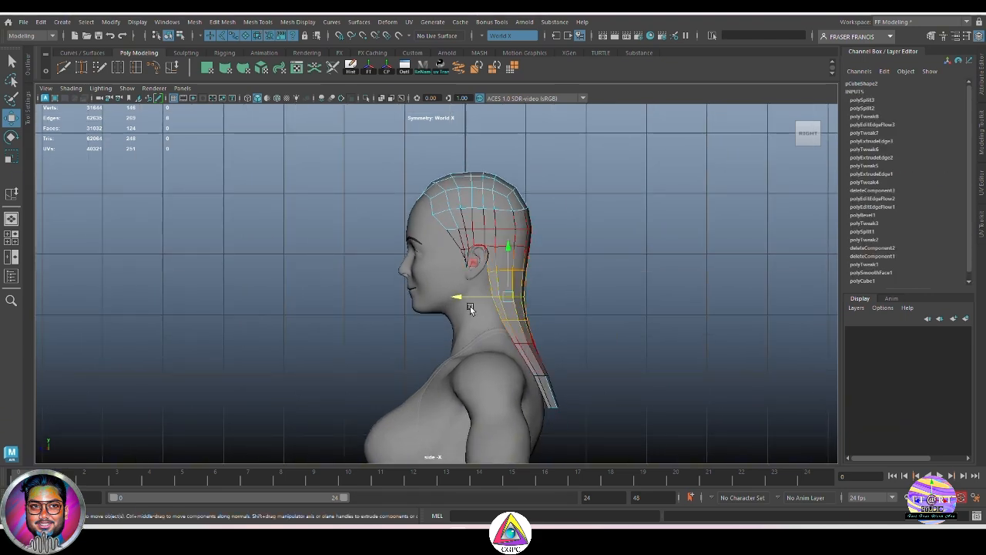
left_click_drag(462, 300, 466, 303)
left_click(572, 324)
Extrude the hair's bottom edges and pull the new row straight down to the middle of the back.
middle_click_drag(584, 351, 573, 324, "alt")
key("space")
left_click_drag(572, 323, 593, 335, "alt")
left_click(462, 323)
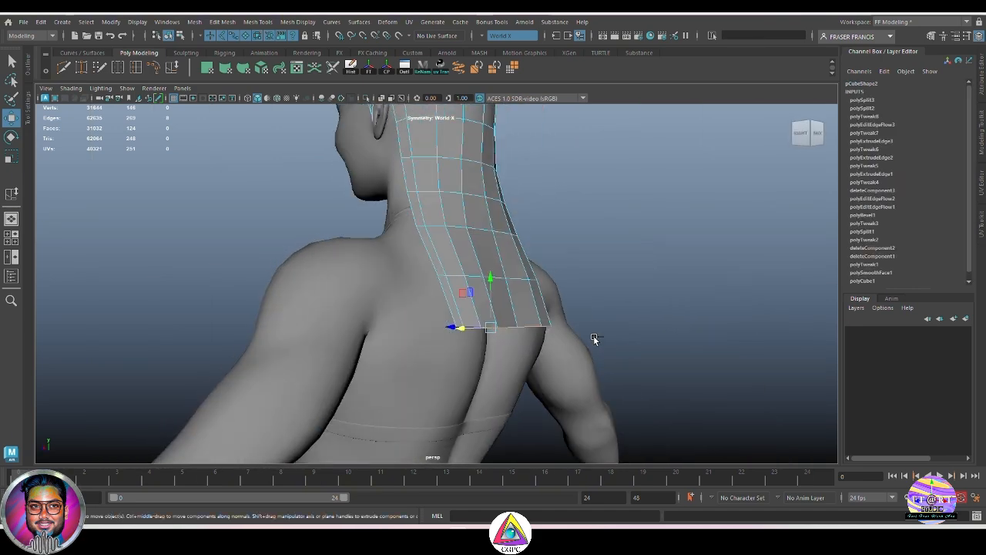
key("ctrl+e")
left_click_drag(490, 331, 519, 372)
key("w")
left_click(510, 377)
Move the two edge loops above the hair's bottom row forward along Z, closer to the back.
scroll(519, 372, "up", 2)
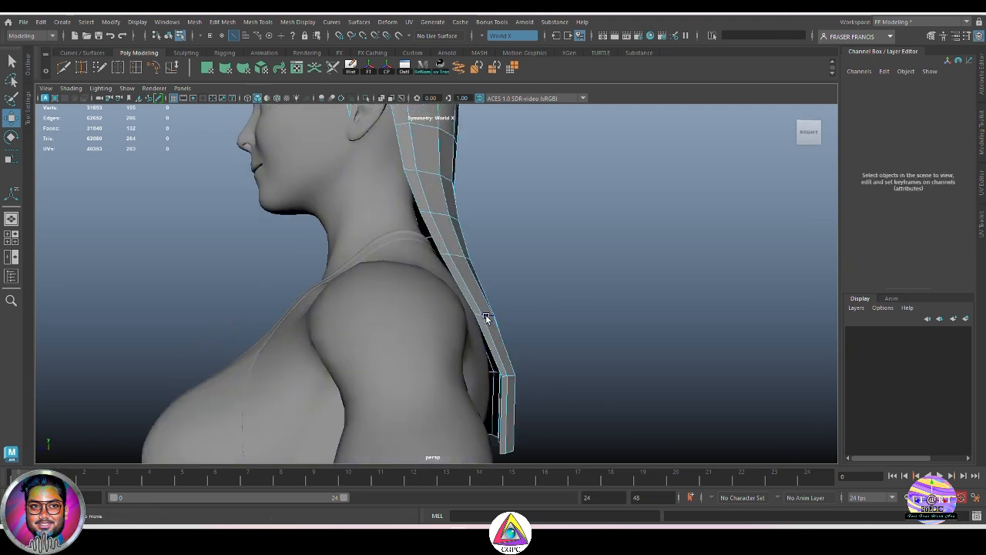
double_click(486, 318)
left_click_drag(454, 319, 451, 319)
left_click(561, 421)
middle_click_drag(561, 420, 560, 378, "alt")
left_click_drag(559, 378, 549, 382, "alt")
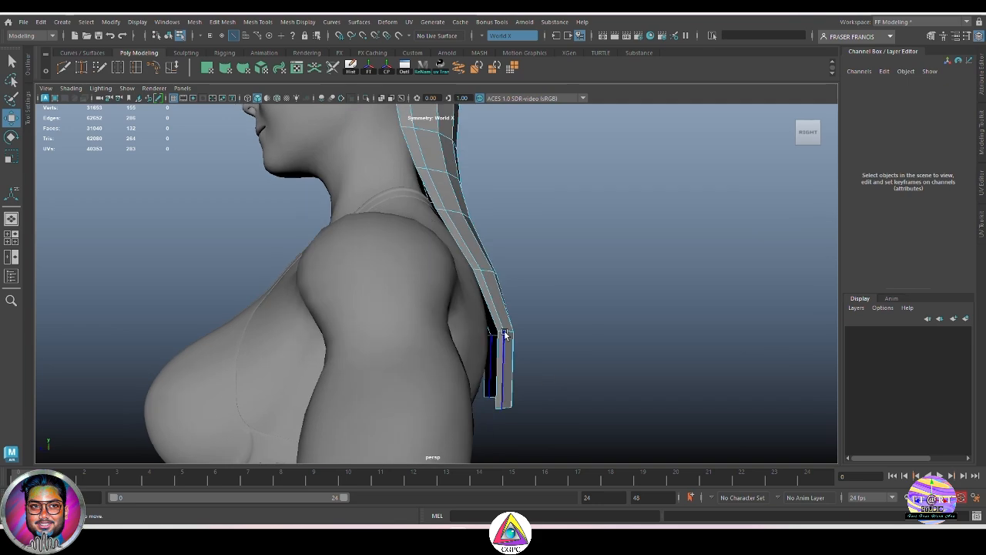
double_click(504, 335)
left_click_drag(472, 334, 464, 334)
Select the hair mesh in object mode and add a Lattice deformer to it.
left_click_drag(540, 381, 398, 393, "alt")
left_click(499, 413)
right_click_drag(399, 393, 358, 357, "alt")
left_click(645, 328)
left_click_drag(359, 356, 466, 357, "alt")
left_click(463, 312)
right_click_drag(463, 312, 467, 349, "alt")
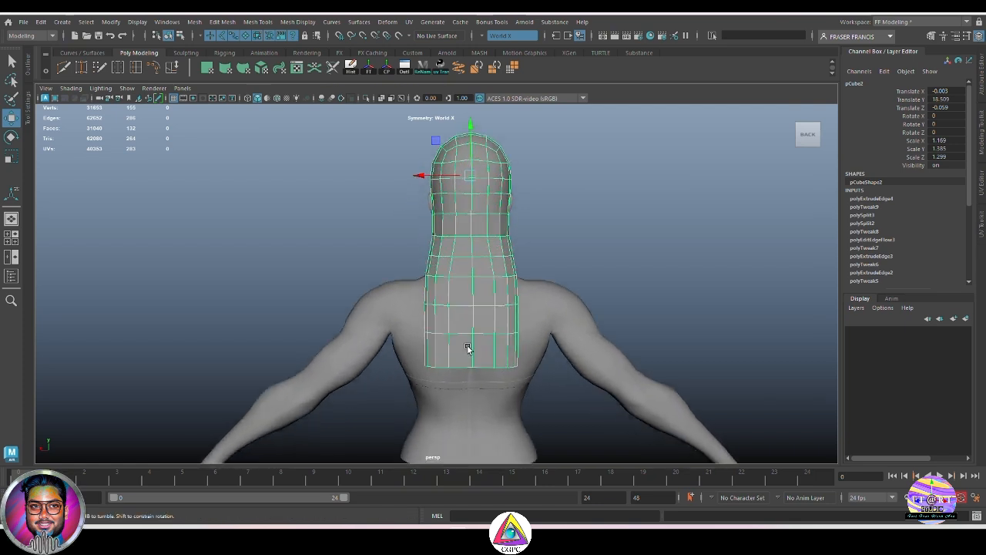
left_click_drag(467, 348, 482, 343, "alt")
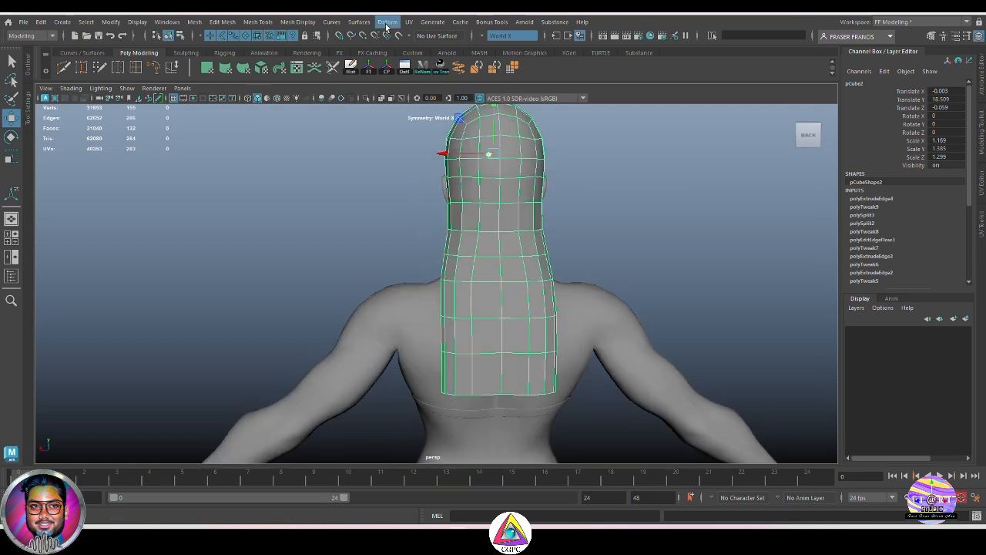
left_click(387, 22)
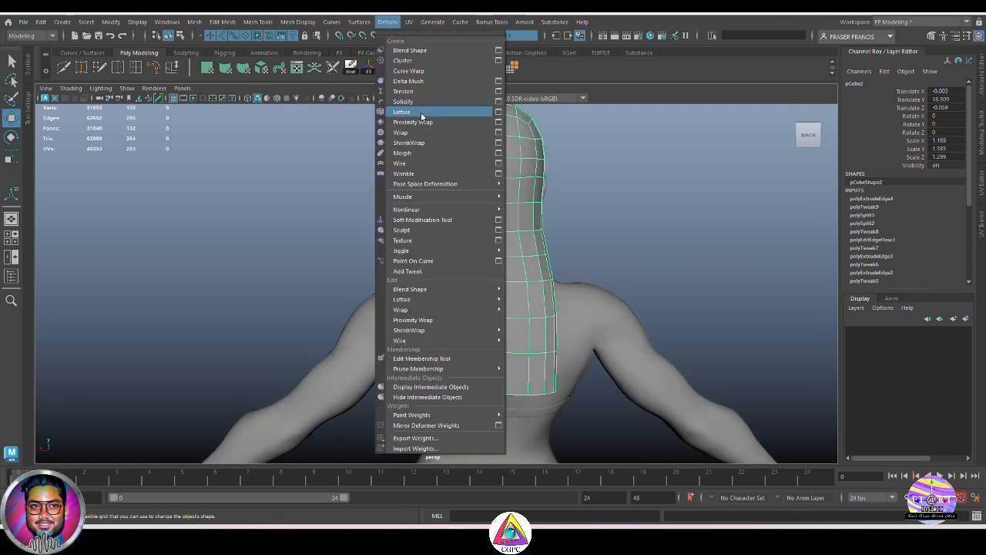
left_click(422, 114)
Set the lattice's T Divisions to 8.
left_click_drag(619, 238, 661, 238, "alt")
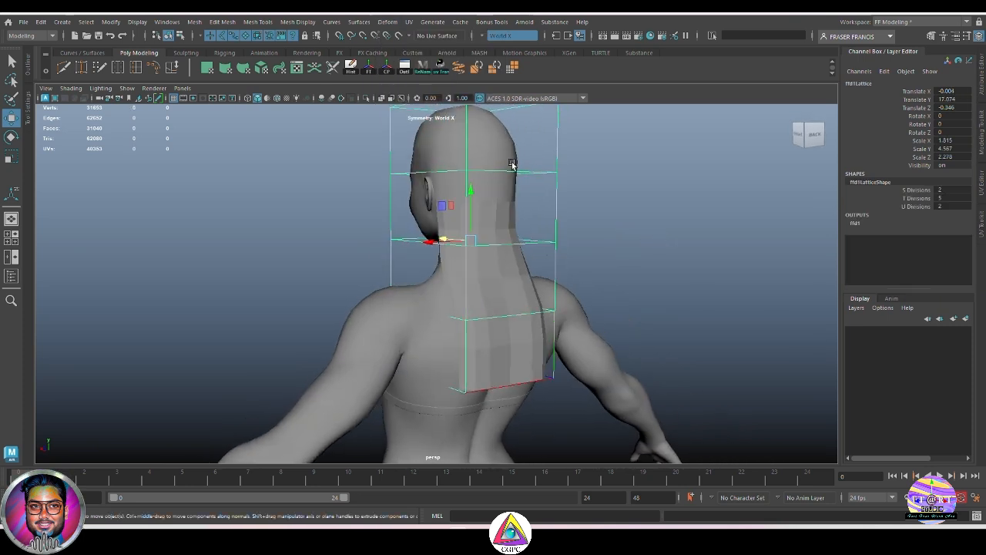
left_click(914, 198)
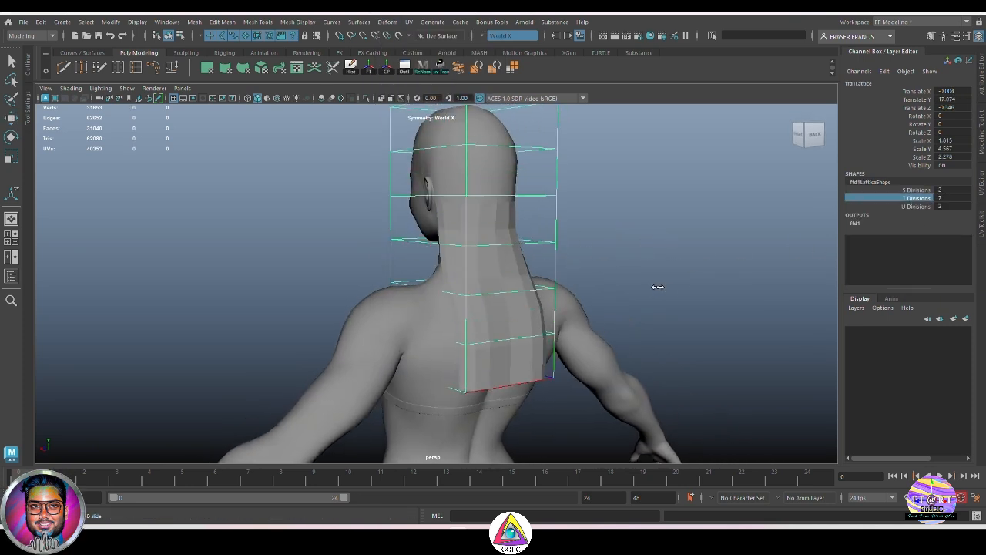
middle_click_drag(658, 287, 664, 299)
left_click_drag(664, 299, 626, 281, "alt")
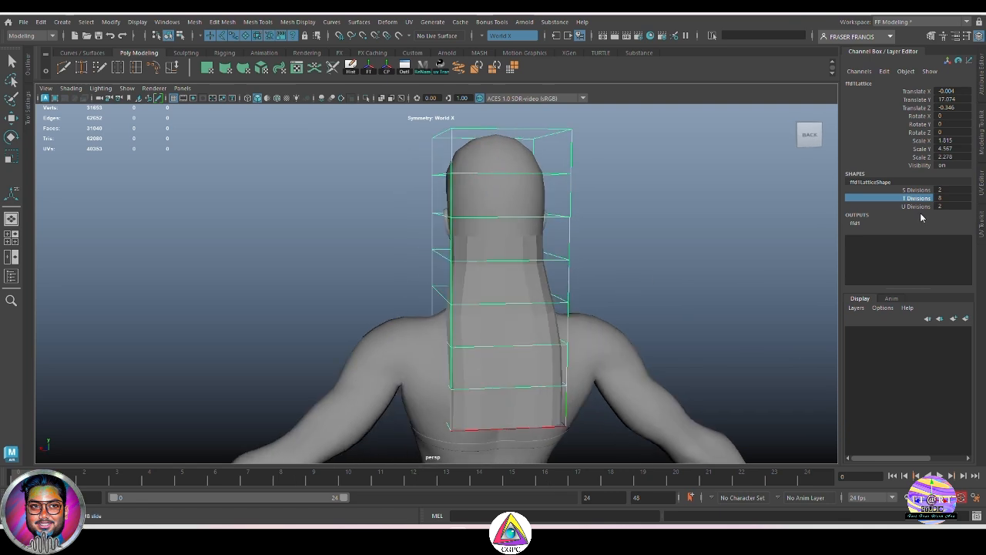
Set the lattice's U Divisions to 4.
left_click_drag(733, 269, 594, 275, "alt")
middle_click_drag(594, 275, 577, 271)
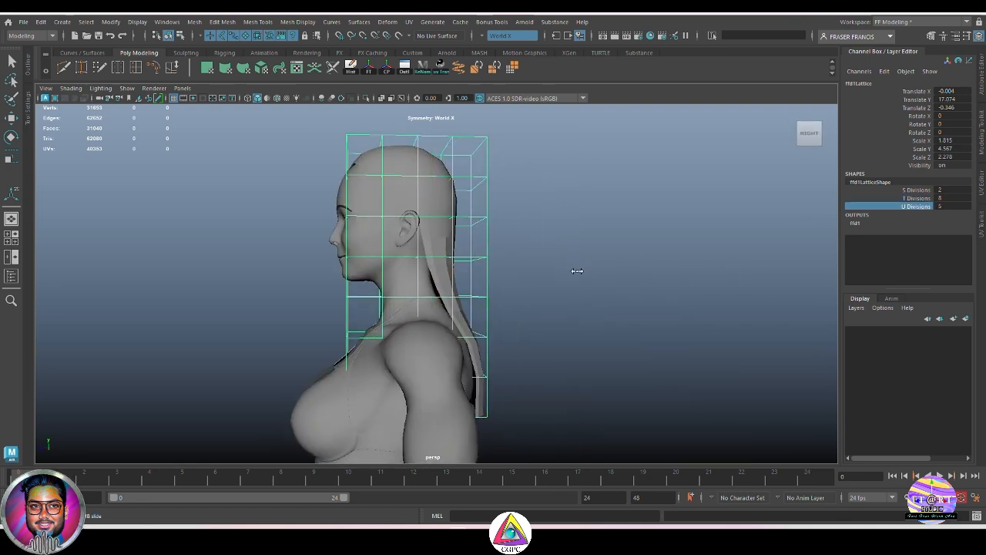
left_click_drag(577, 271, 570, 286, "alt")
mouse_move(632, 301)
left_mouse_down("alt")
mouse_move(601, 301)
mouse_move(620, 301)
left_mouse_up("alt")
middle_click_drag(620, 302, 609, 301)
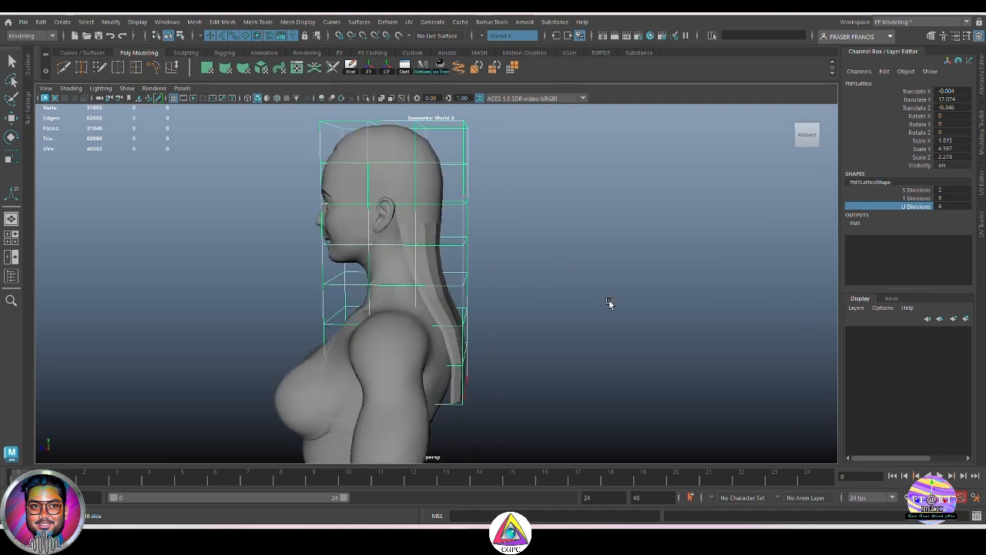
Set the lattice's S Divisions to 3 and switch it to lattice point editing.
left_click_drag(609, 301, 814, 219, "alt")
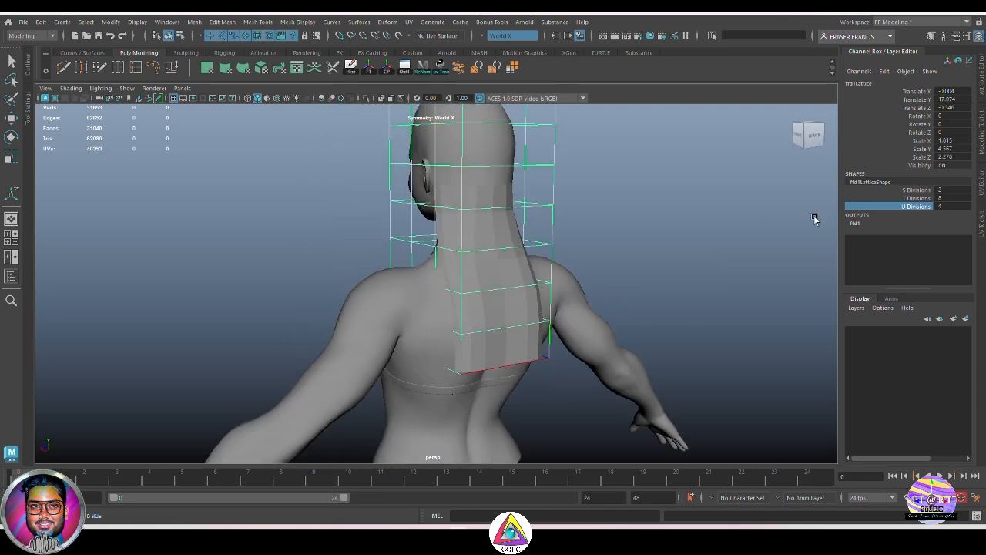
middle_click_drag(692, 296, 680, 299)
mouse_move(680, 299)
left_mouse_down("alt")
mouse_move(616, 297)
mouse_move(660, 300)
mouse_move(651, 279)
mouse_move(681, 297)
left_mouse_up("alt")
right_click(657, 201)
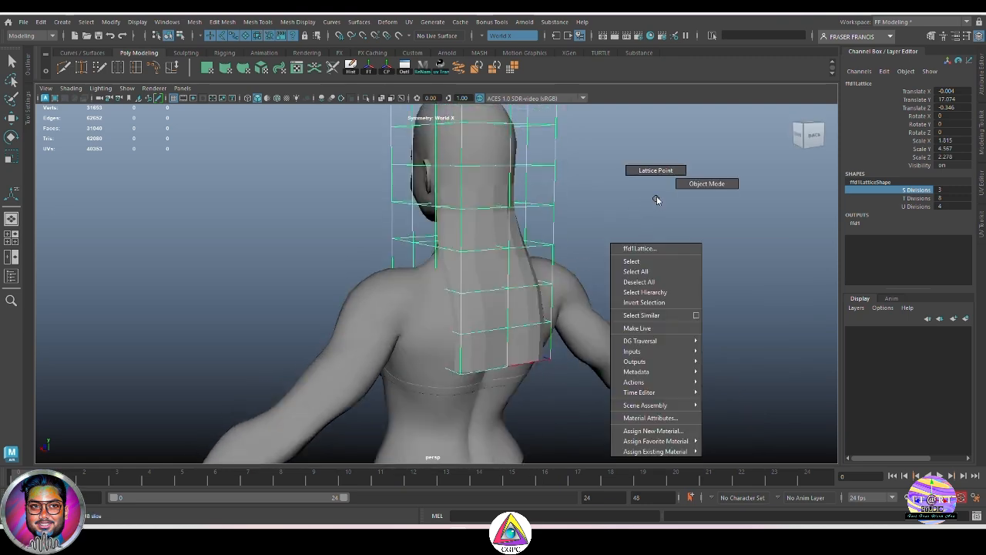
left_click(654, 168)
Select the outer lattice points on both sides in the two rows just above the lattice's bottom row.
left_click_drag(575, 262, 482, 308, "alt")
key("space")
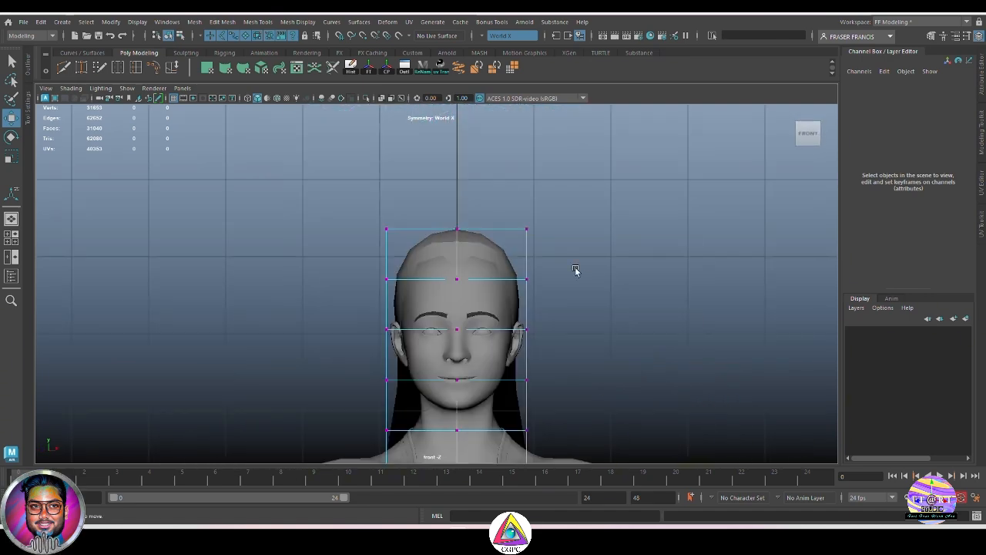
middle_click_drag(599, 421, 596, 328, "alt")
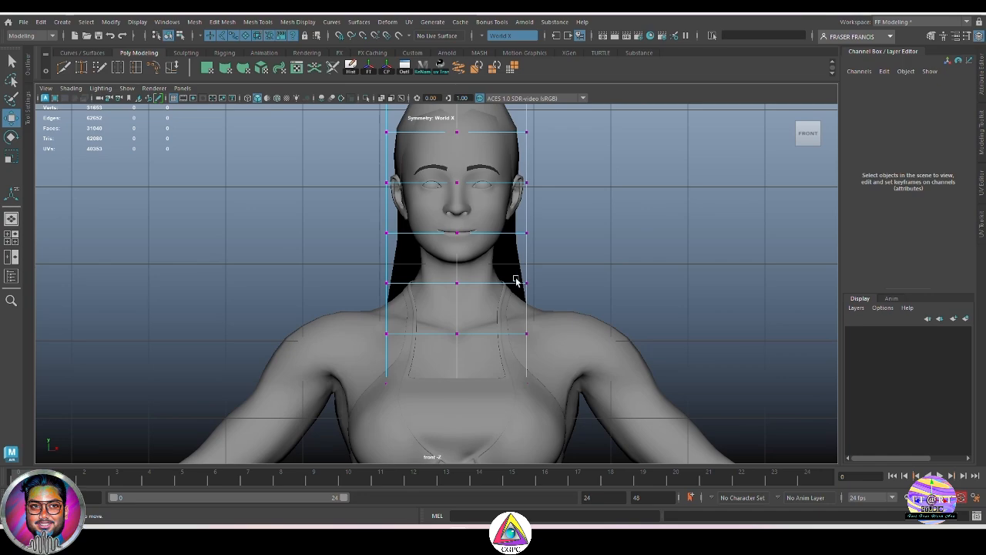
key("4")
left_click_drag(516, 282, 513, 395)
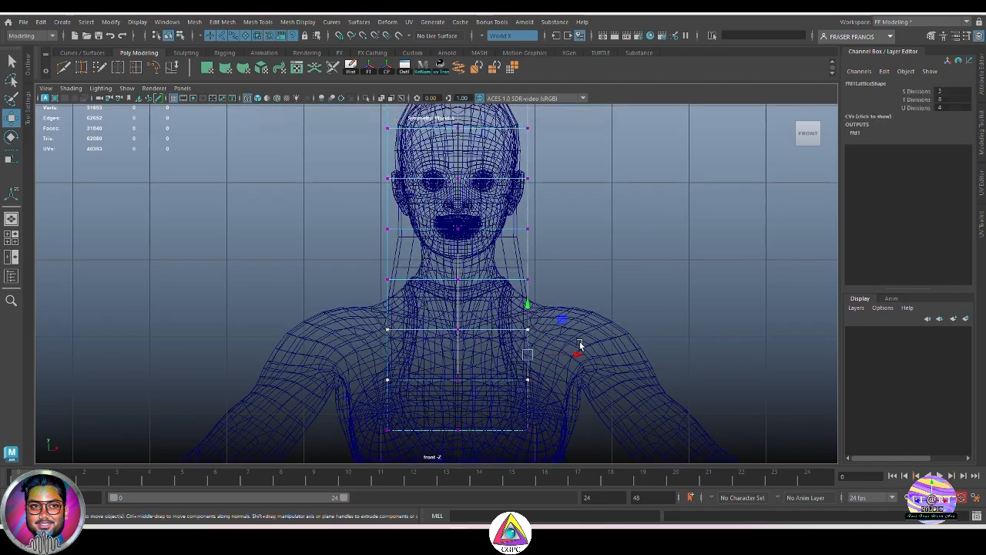
key("space")
left_click_drag(583, 357, 583, 312)
mouse_move(570, 328)
left_mouse_down("alt")
mouse_move(513, 329)
mouse_move(534, 335)
mouse_move(529, 346)
mouse_move(590, 342)
mouse_move(623, 359)
mouse_move(595, 352)
left_mouse_up("alt")
key("5")
left_click_drag(362, 310, 401, 318, "alt")
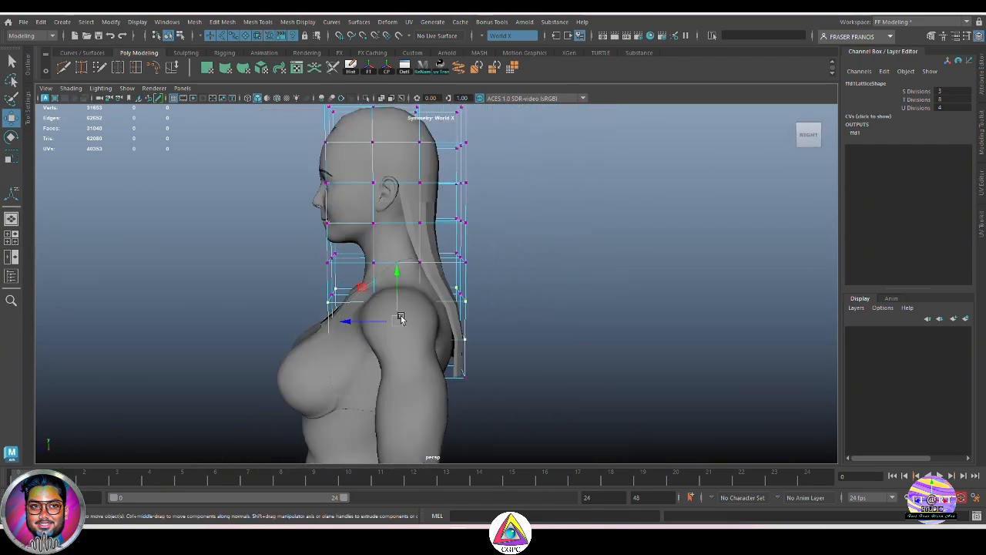
Limit the selection to the lattice points behind the back and spread them outward along X to widen the hair.
key("4")
left_click_drag(370, 427, 395, 258, "alt")
left_click_drag(458, 279, 483, 356)
key("5")
left_click_drag(570, 350, 498, 344, "alt")
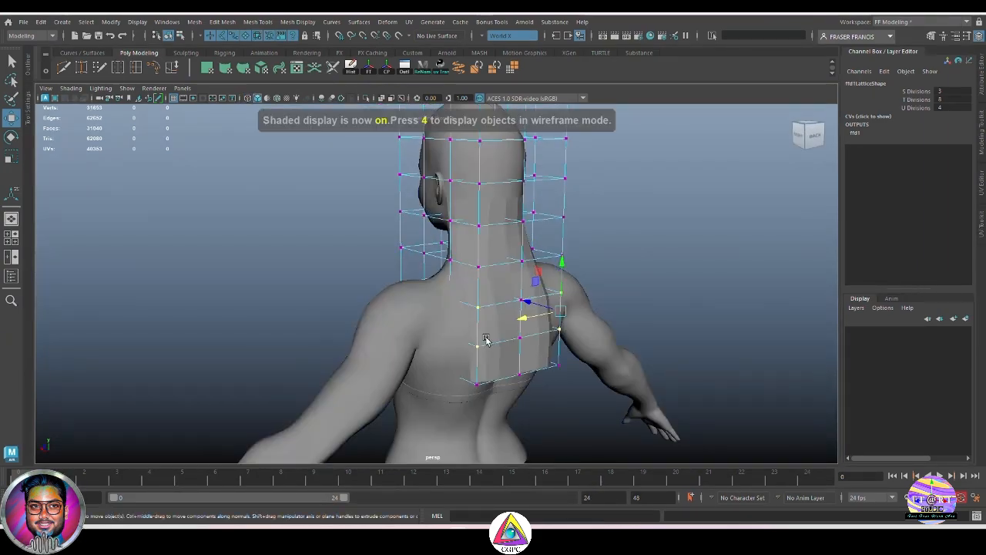
left_click_drag(563, 336, 484, 337, "alt")
right_click_drag(483, 337, 515, 341, "alt")
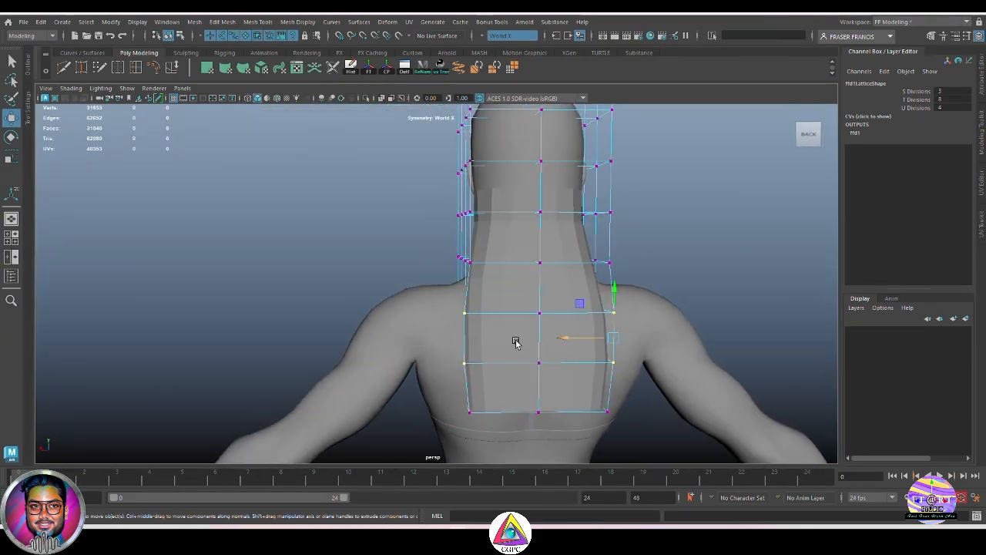
middle_click_drag(479, 310, 515, 347, "alt")
Adjust the selected back lattice points along Z to shape the hair over the upper back, and return to object mode.
left_click_drag(515, 348, 518, 421, "alt")
left_click_drag(452, 276, 459, 281)
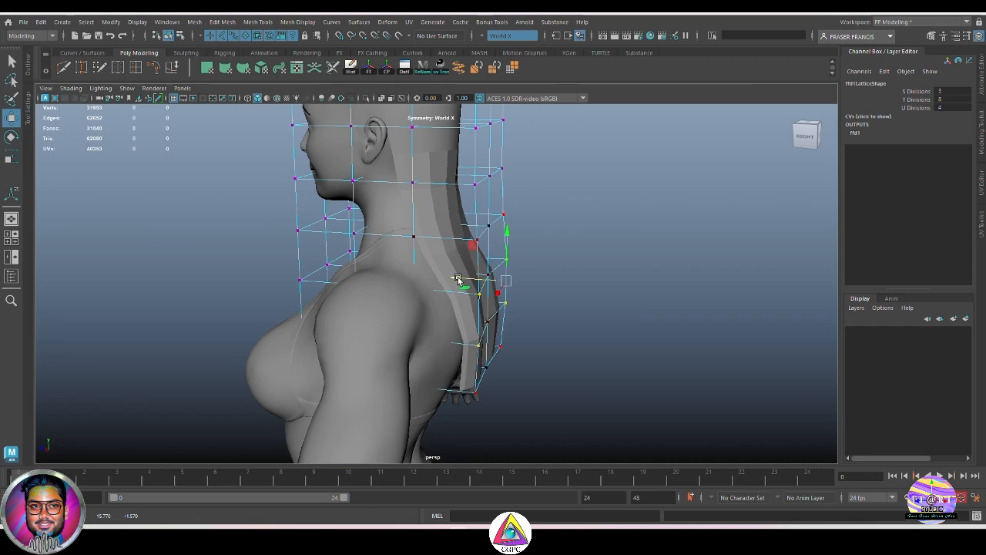
left_click_drag(474, 354, 497, 310, "alt")
left_click(498, 311)
scroll(484, 370, "down", 3)
left_click_drag(484, 370, 400, 362, "alt")
left_click(552, 352)
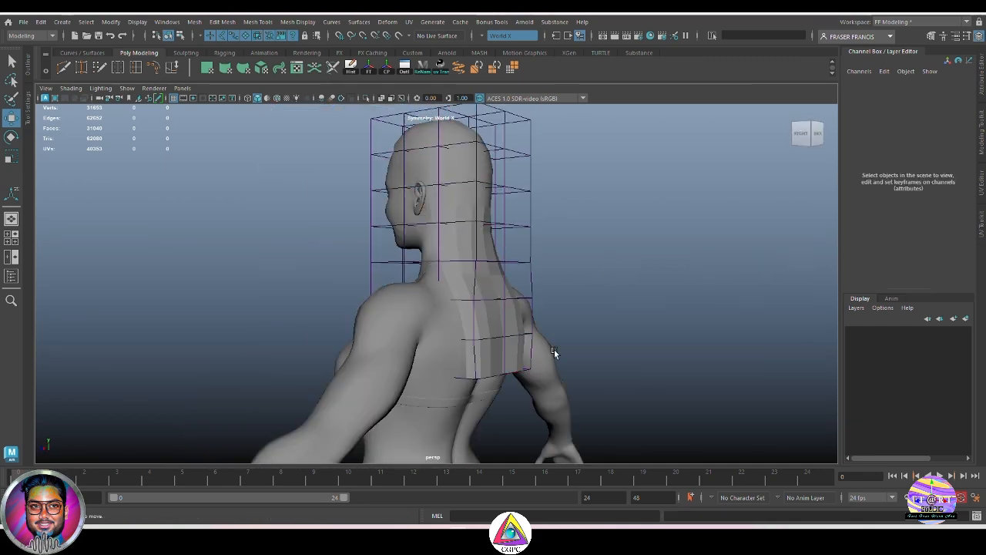
Delete the hair mesh's history to bake in the lattice deformation.
left_click(500, 311)
left_click(351, 67)
left_click(552, 247)
left_click_drag(552, 247, 486, 271, "alt")
Select all edges of the hair mesh, soften them, and check the shading from the back and front.
left_click(513, 259)
left_click(536, 315)
left_click_drag(422, 212, 420, 209)
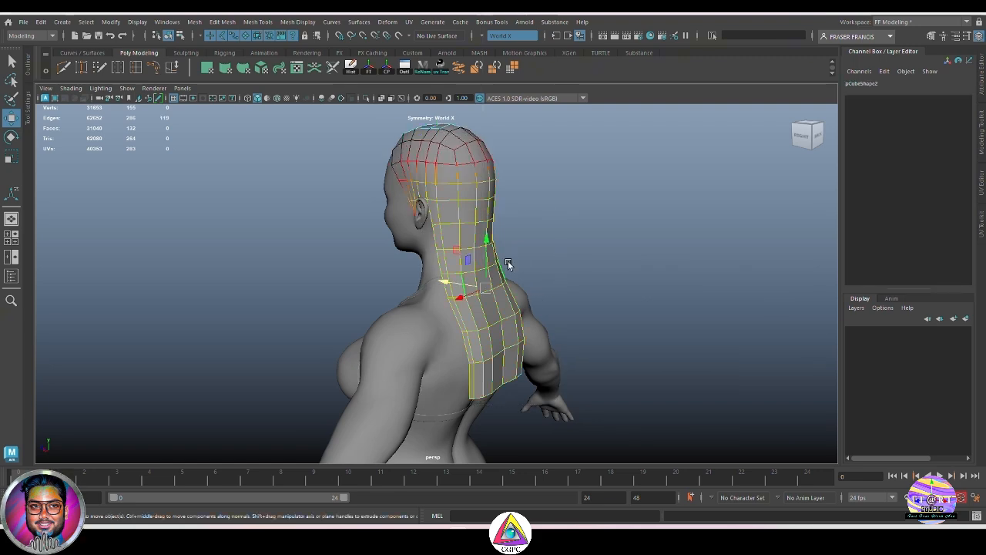
right_click_drag(548, 202, 638, 209, "shift")
left_click(601, 285)
left_click_drag(601, 285, 624, 218, "alt")
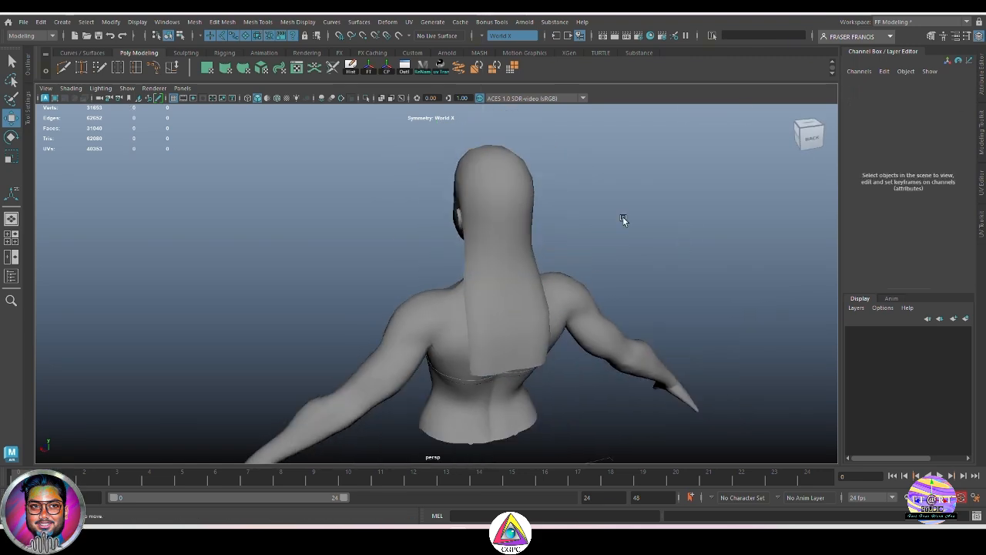
left_click(517, 260)
left_click_drag(517, 259, 536, 275, "alt")
left_click(600, 249)
left_click_drag(600, 249, 516, 277, "alt")
middle_click_drag(450, 322, 507, 309, "alt")
left_click_drag(507, 308, 508, 308, "alt")
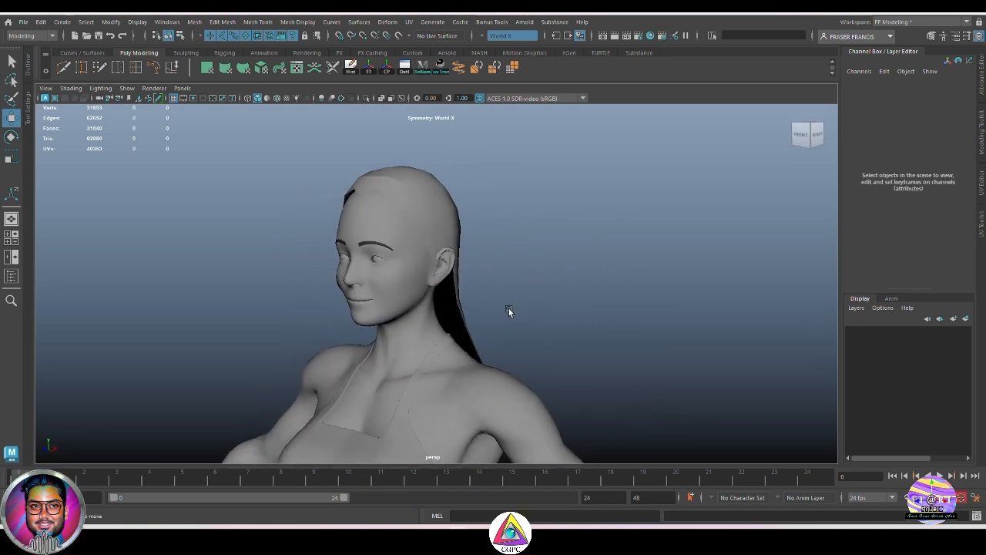
Apply Smooth with 1 division to the hair mesh.
left_click(454, 237)
middle_click_drag(454, 237, 482, 261, "alt")
left_click_drag(482, 262, 462, 269, "alt")
key("q")
left_click(194, 22)
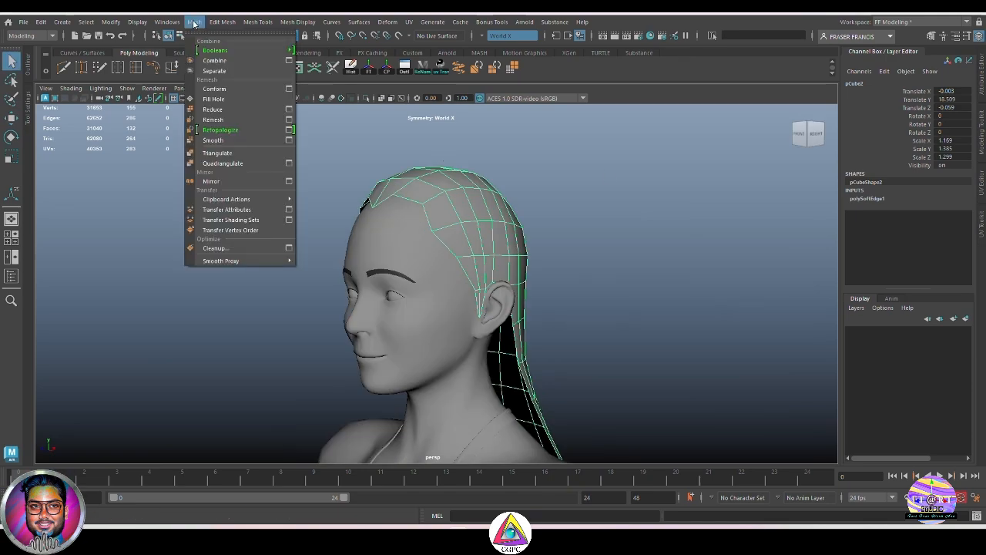
left_click(238, 140)
left_click_drag(586, 339, 628, 237, "alt")
left_click(672, 350)
key("ctrl+z")
left_click(628, 236)
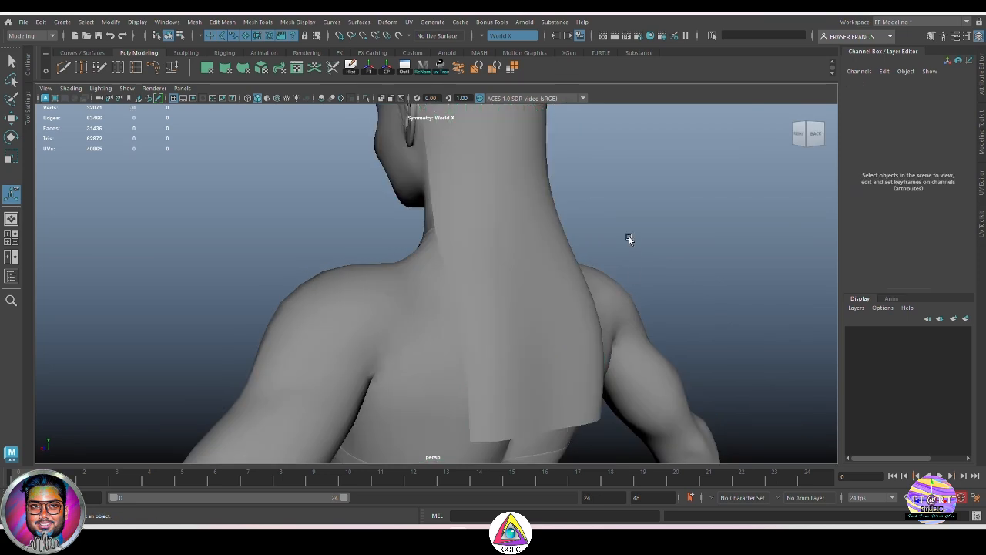
Extrude the whole hair mesh to give it thickness.
left_click_drag(462, 331, 567, 342, "alt")
left_click(515, 332)
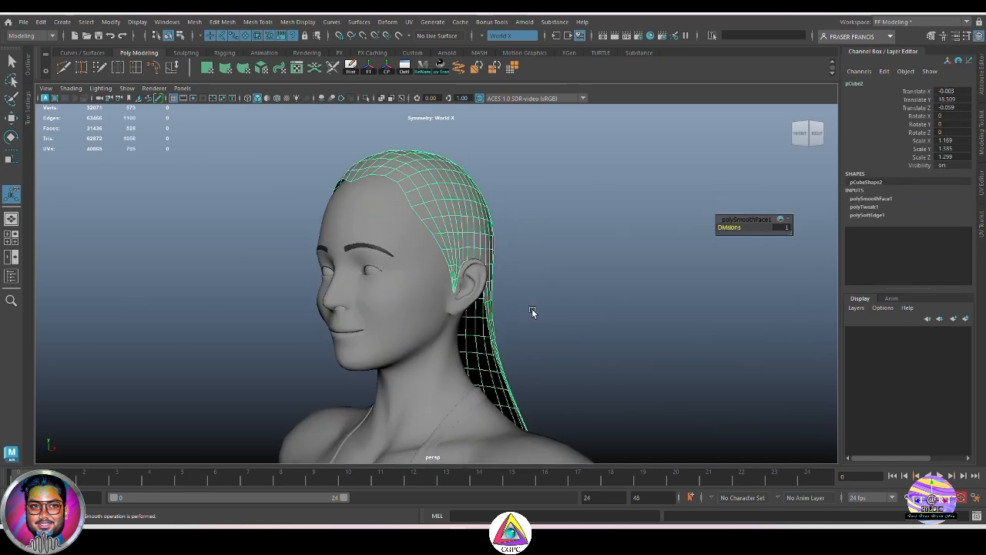
key("ctrl+e")
left_click_drag(502, 312, 498, 320, "alt")
left_click_drag(317, 172, 328, 175)
left_click_drag(429, 259, 532, 330, "alt")
left_click(611, 290)
left_click_drag(612, 291, 529, 321, "alt")
Reverse the normals of the hair mesh.
left_click(513, 319)
left_click(301, 22)
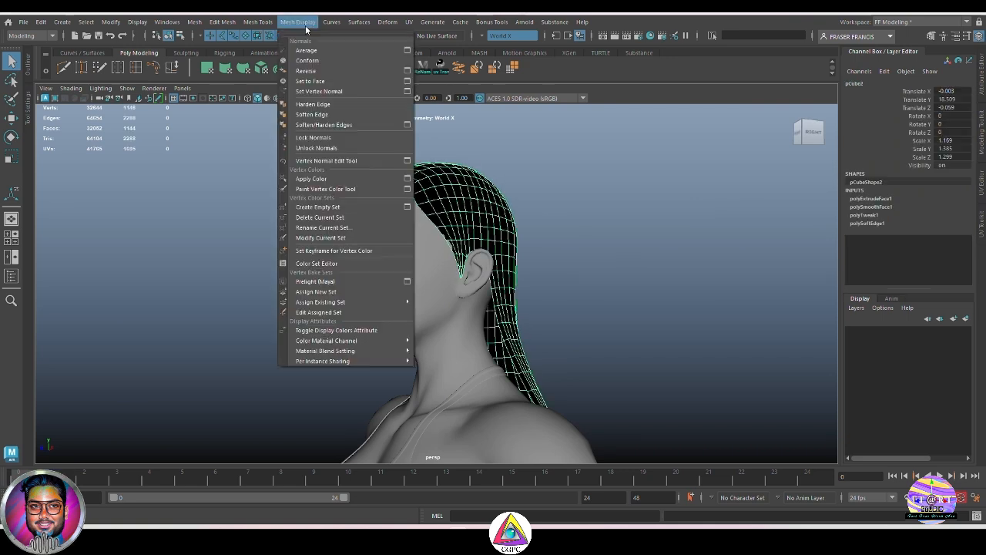
left_click(323, 72)
left_click_drag(544, 282, 496, 228, "alt")
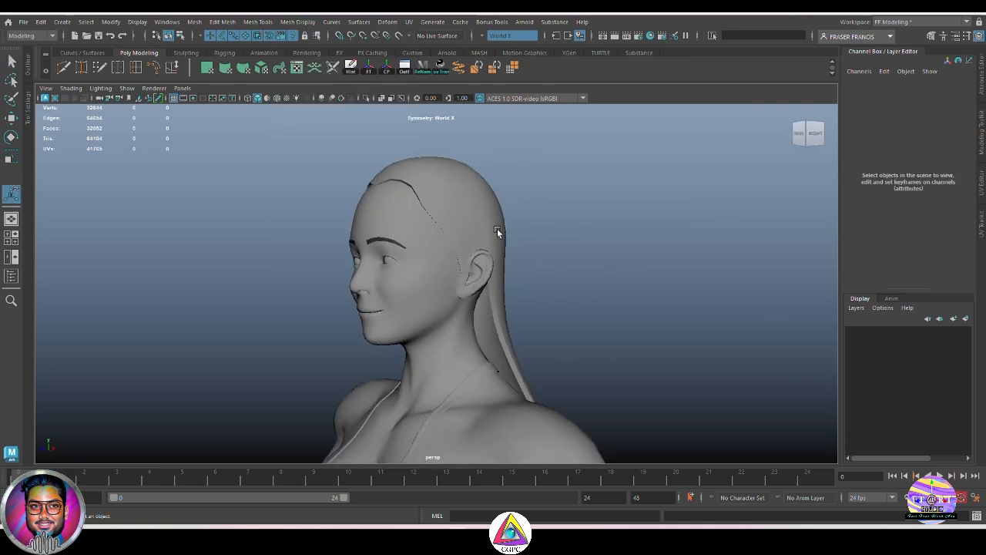
Turn on smooth mesh preview for the hair and view the hairline close up.
left_click(577, 251)
left_click_drag(577, 250, 524, 281, "alt")
right_click_drag(524, 281, 566, 350, "alt")
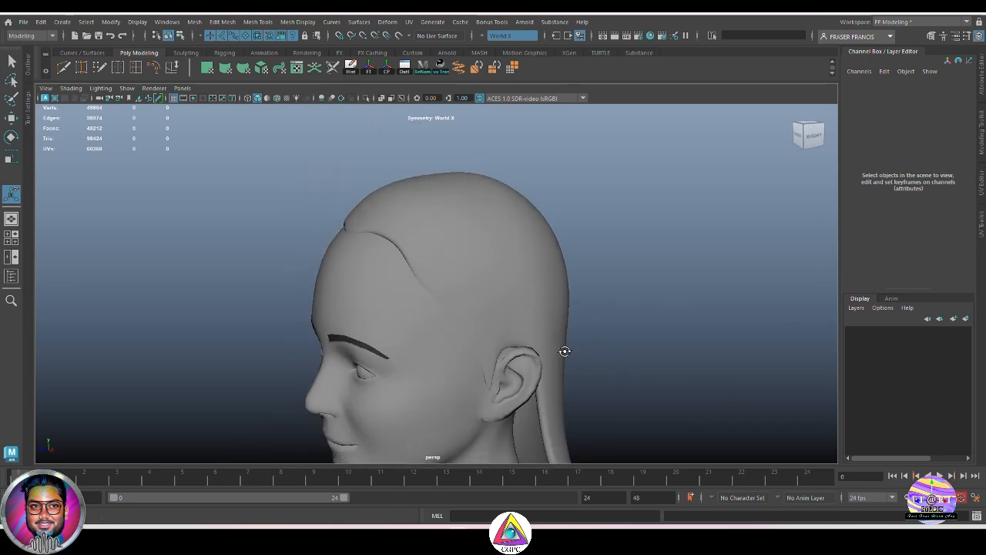
left_click(563, 324)
left_click_drag(566, 350, 520, 296, "alt")
Reposition the hairline vertices in front of the ear along Z to refine the sideburn.
right_click_drag(521, 296, 357, 220)
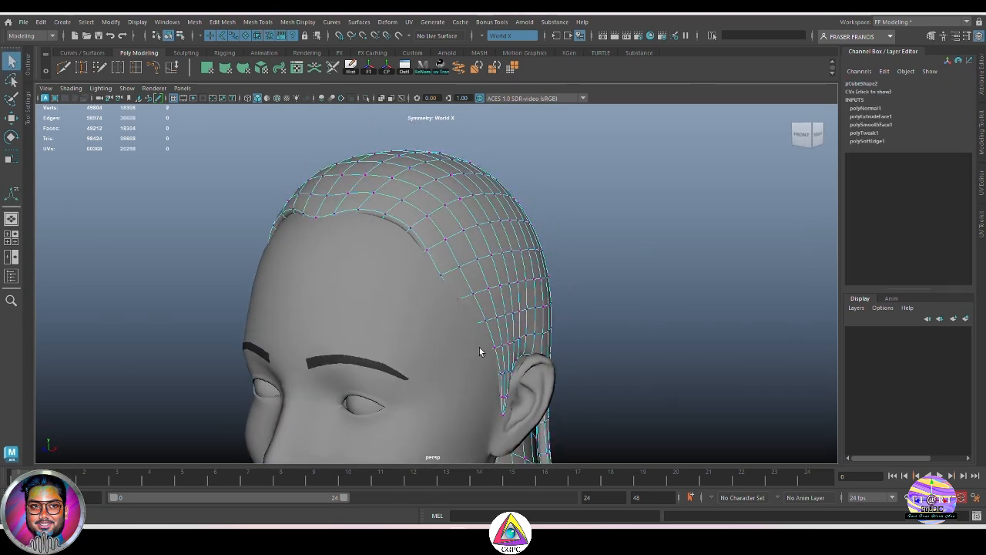
key("w")
left_click(496, 353)
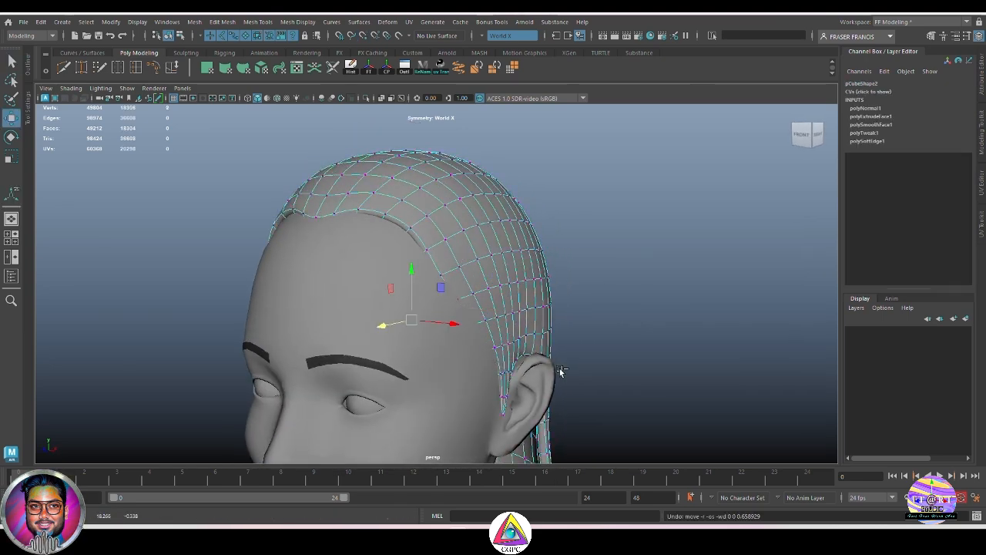
key("4")
left_click_drag(566, 367, 401, 373, "alt")
key("5")
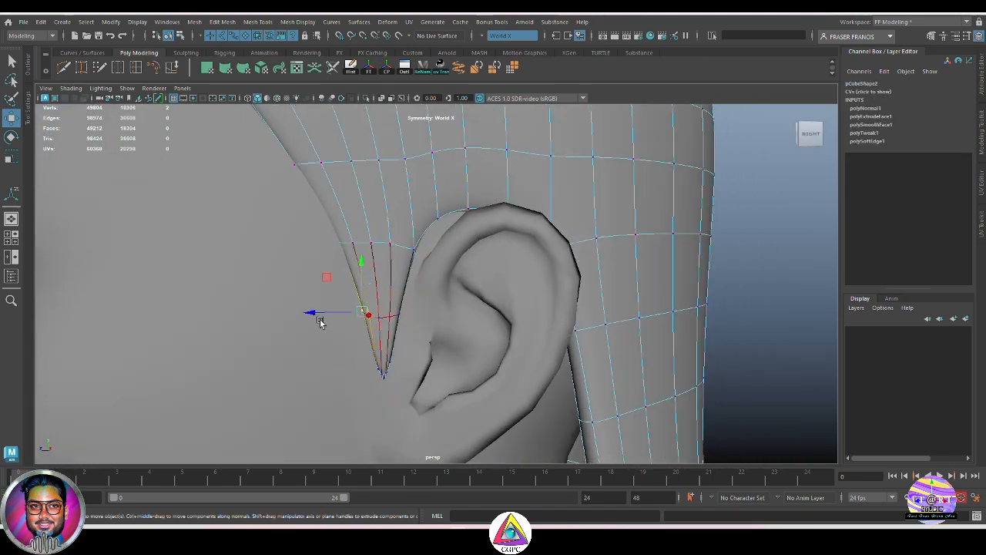
mouse_move(325, 312)
left_mouse_down("alt")
mouse_move(339, 323)
mouse_move(352, 269)
mouse_move(387, 302)
mouse_move(338, 308)
left_mouse_up("alt")
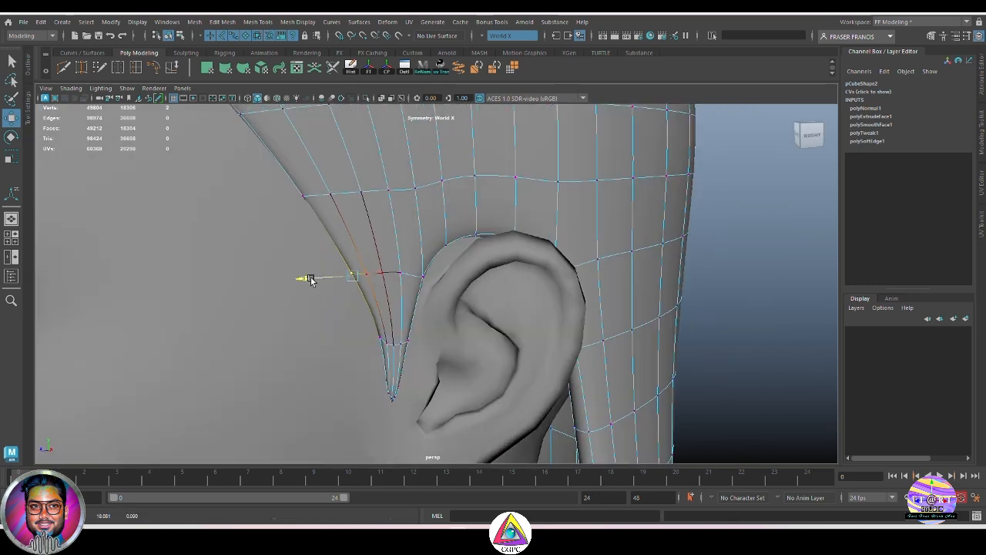
left_click_drag(311, 279, 307, 279)
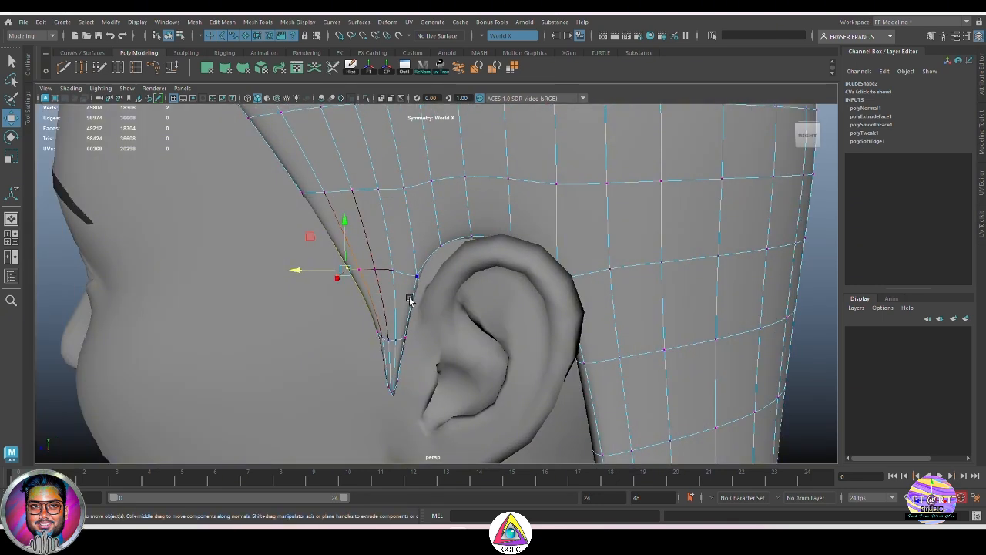
Select the edge loops on both sides of the scalp's centre line, deselect their lower back part, and slide them toward the centre.
right_click_drag(409, 300, 457, 246)
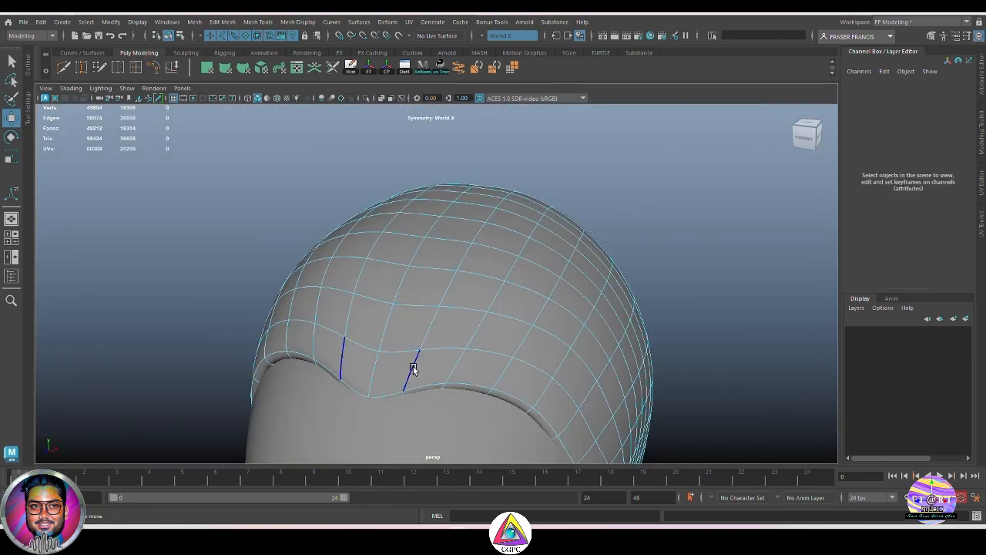
double_click(413, 367)
left_click_drag(412, 367, 586, 324, "alt")
right_click_drag(540, 316, 357, 207, "alt")
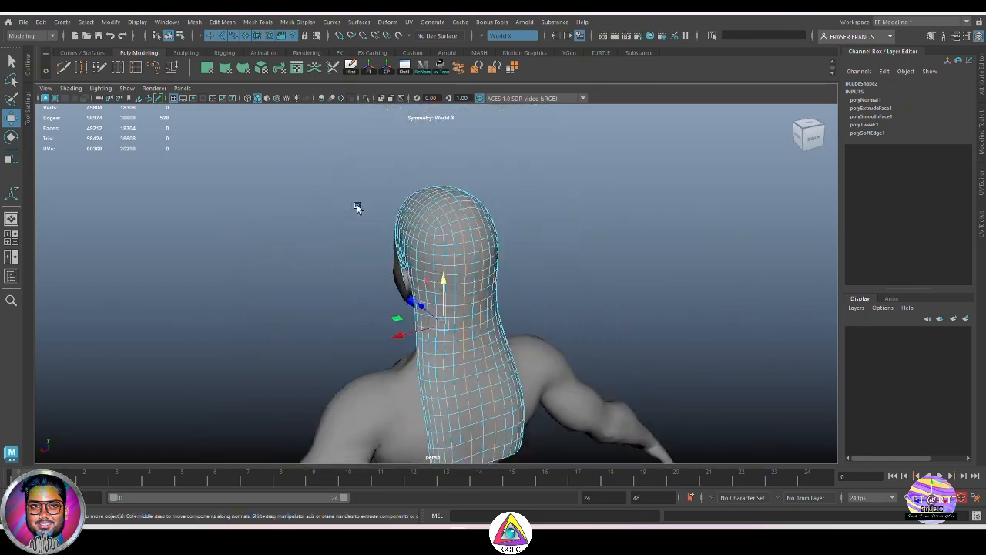
middle_click_drag(356, 206, 357, 145, "alt")
left_click_drag(552, 424, 427, 158, "ctrl")
left_click_drag(428, 158, 574, 288, "alt")
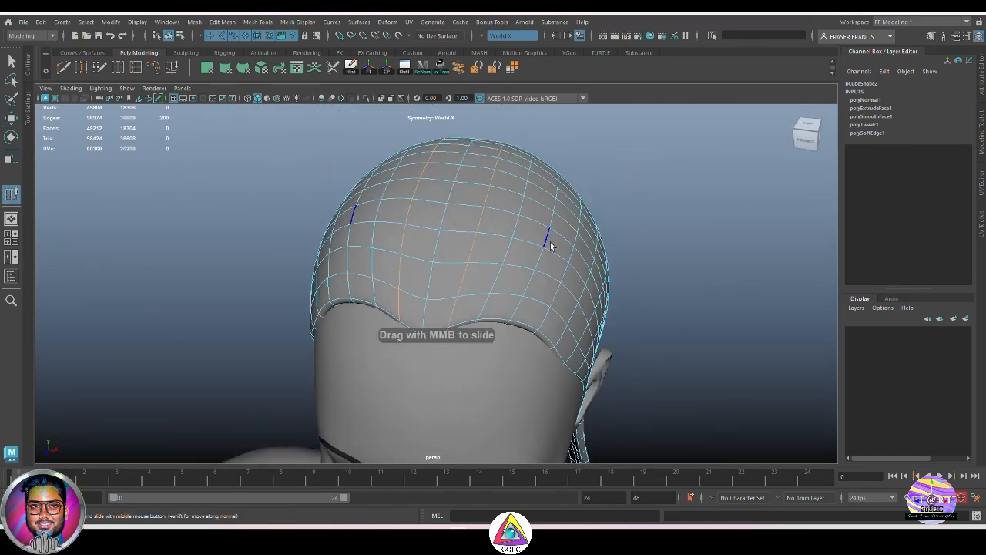
left_click_drag(584, 238, 507, 264, "alt")
Lower the edge loop along the centre of the scalp to form a hair parting.
left_click(379, 282)
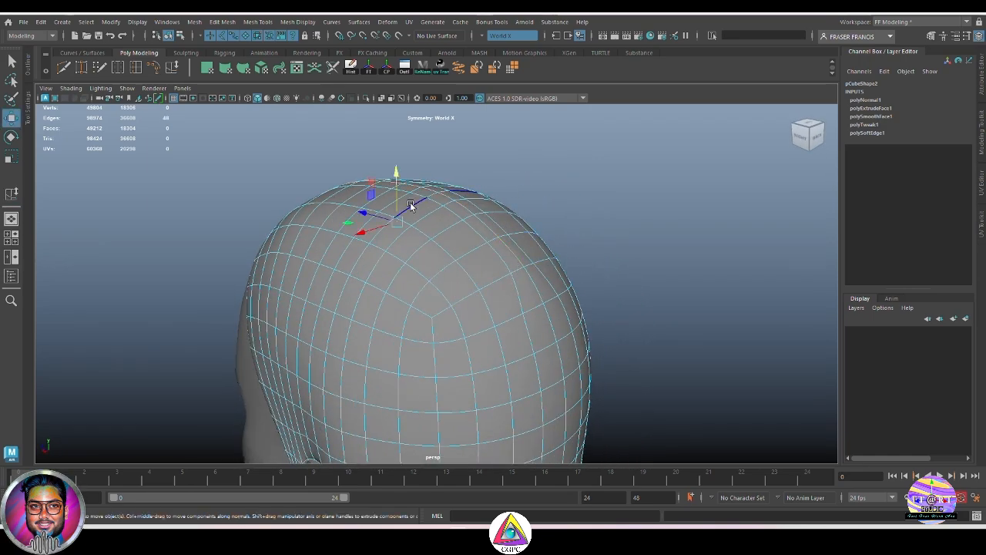
left_click_drag(398, 178, 544, 265, "alt")
left_click(670, 228)
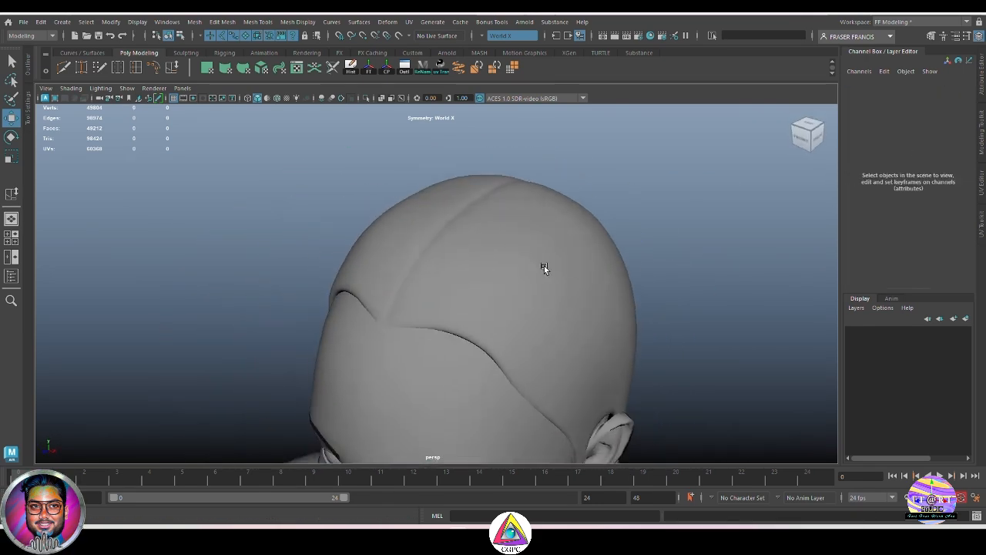
Move the vertices at the front of the parting to refine the centre of the hairline.
scroll(544, 265, "up", 3)
left_click(511, 308)
middle_click_drag(510, 308, 520, 282, "alt")
right_click_drag(520, 283, 431, 286)
left_click(376, 337)
left_click_drag(384, 321, 391, 352, "alt")
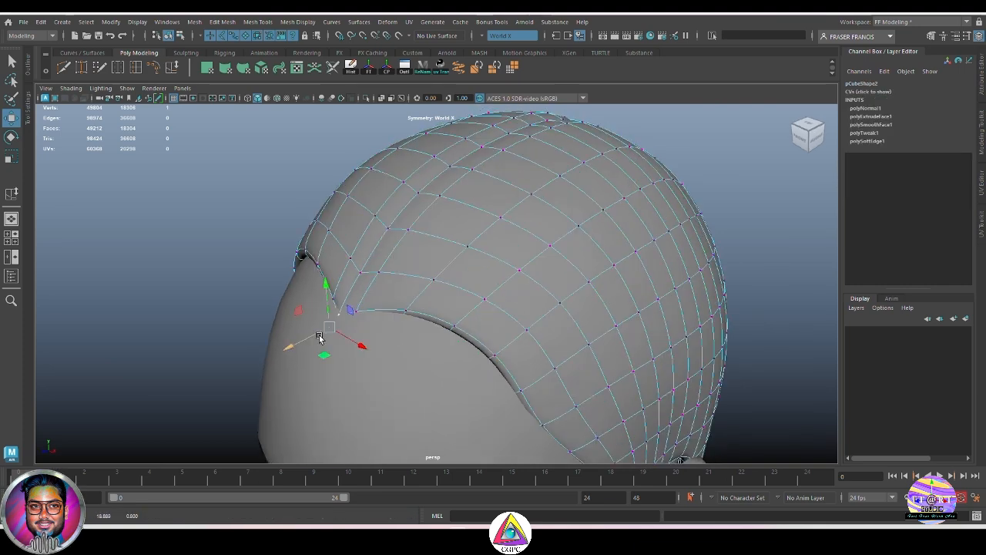
left_click_drag(353, 328, 356, 319, "alt")
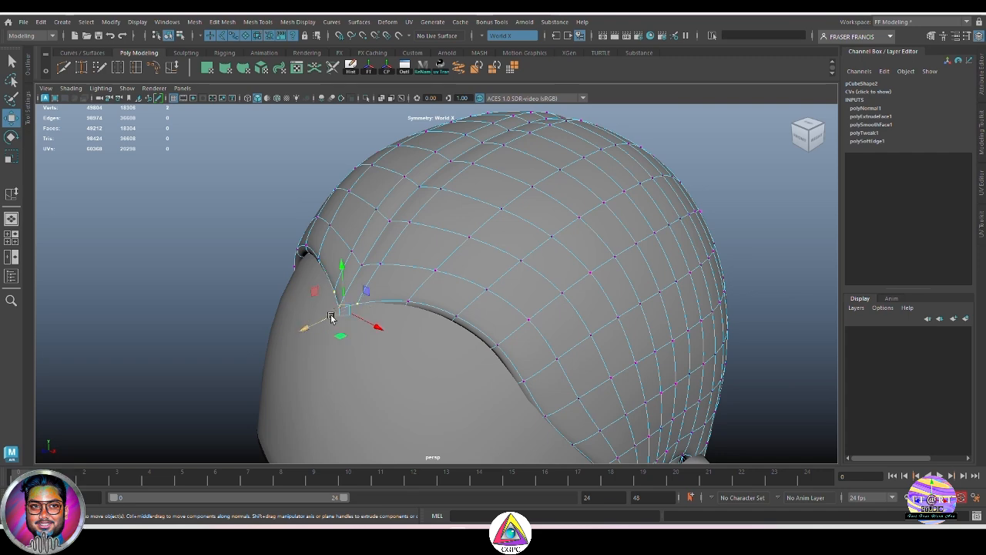
Return the hair mesh to object mode and examine the parting and front hairline.
right_click_drag(586, 225, 647, 181)
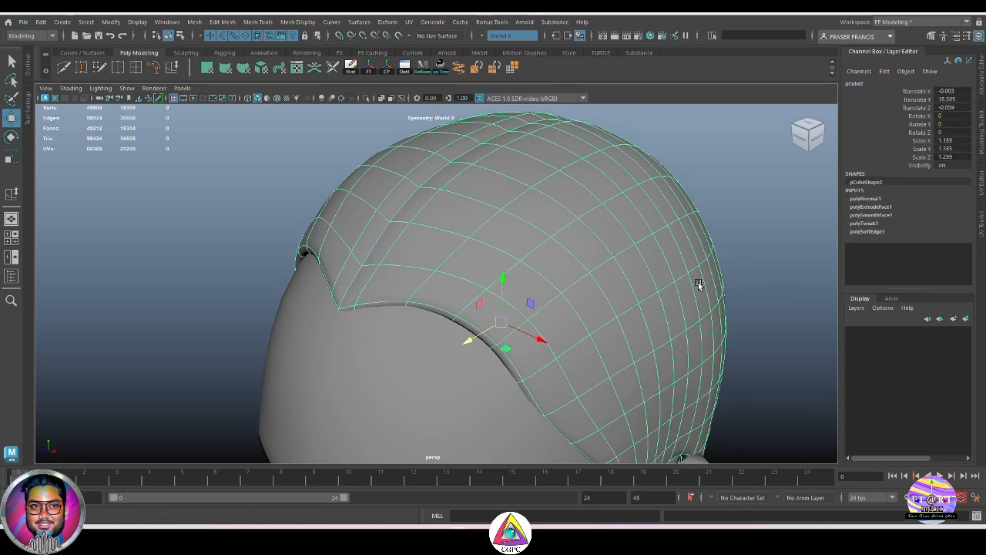
left_click(741, 282)
scroll(698, 279, "down", 3)
left_click_drag(647, 277, 514, 287, "alt")
left_click(513, 287)
scroll(553, 313, "up", 3)
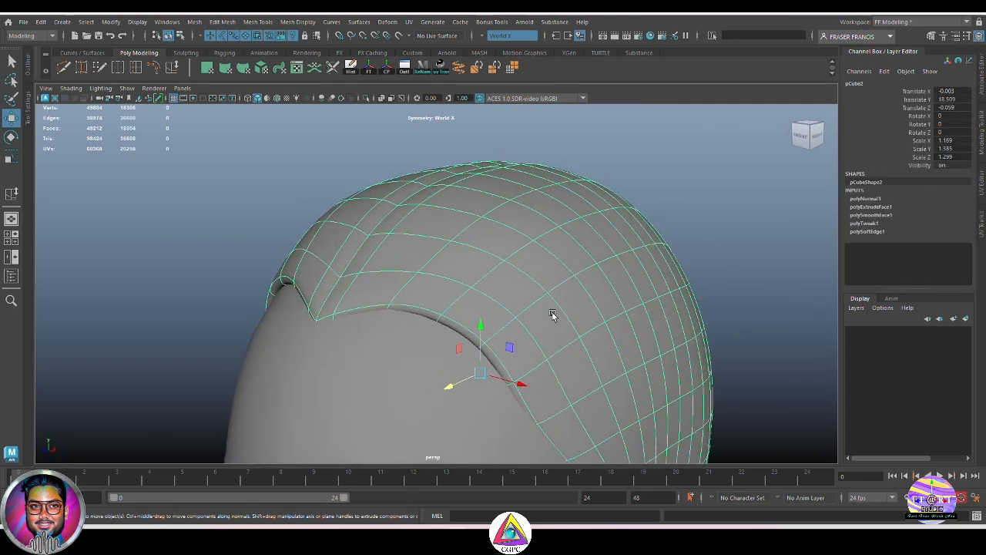
Select the row of faces along the front hairline and raise it to add volume to the front of the hair.
left_click_drag(552, 312, 585, 308, "alt")
right_click_drag(431, 269, 429, 216)
double_click(545, 322, "shift")
middle_click_drag(632, 373, 596, 328, "alt")
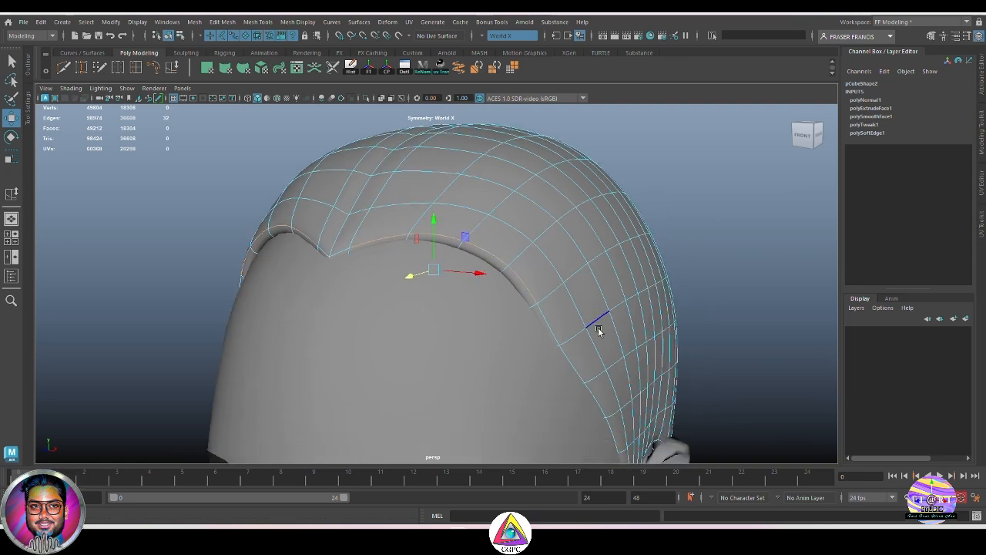
left_click_drag(596, 328, 603, 323, "alt")
right_click_drag(531, 171, 529, 211)
left_click(410, 215)
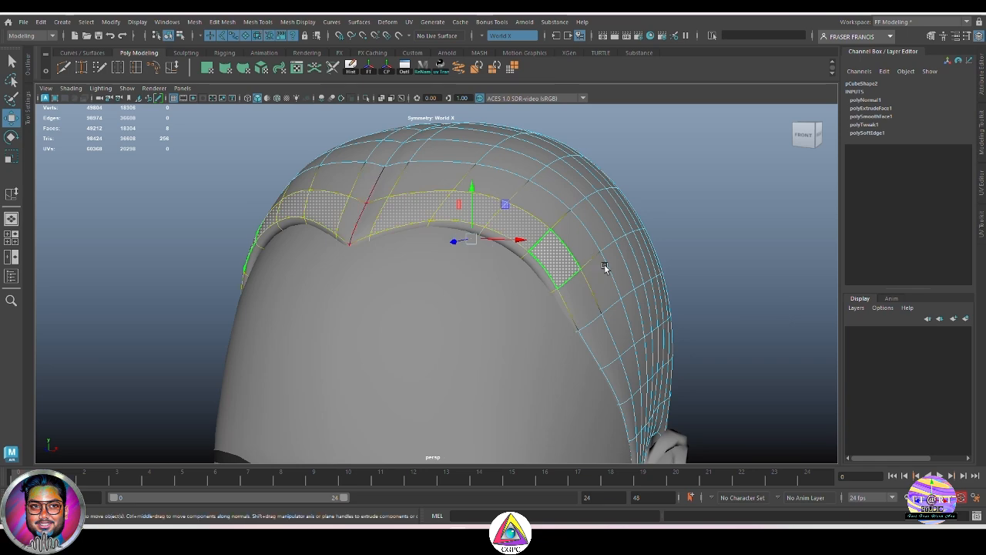
left_click_drag(471, 182, 546, 254, "alt")
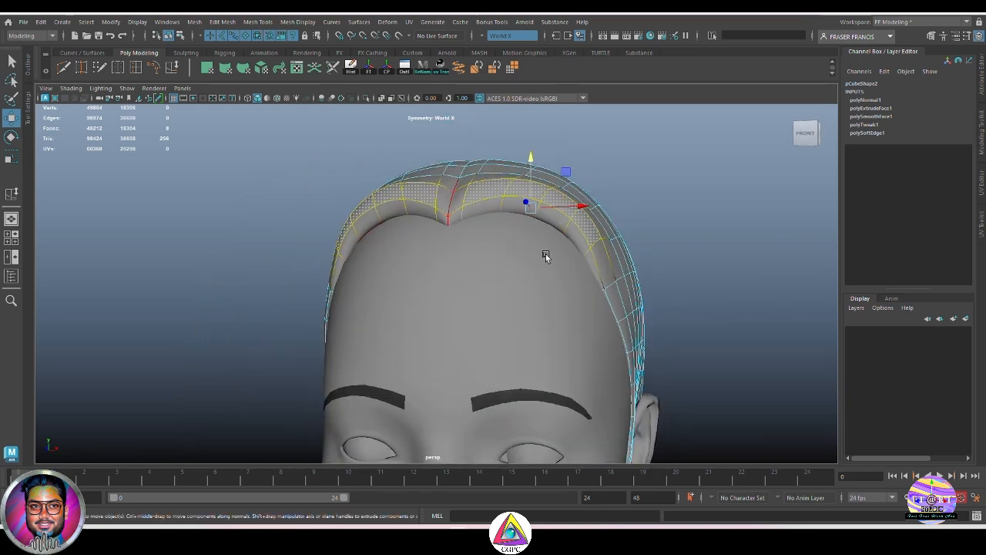
left_click_drag(532, 157, 524, 282, "alt")
Reposition the edge rows along the raised front of the hair on both sides of the parting to refine its shape.
key("F8")
left_click(477, 173)
left_click_drag(477, 173, 594, 258, "alt")
left_click(461, 248)
key("F10")
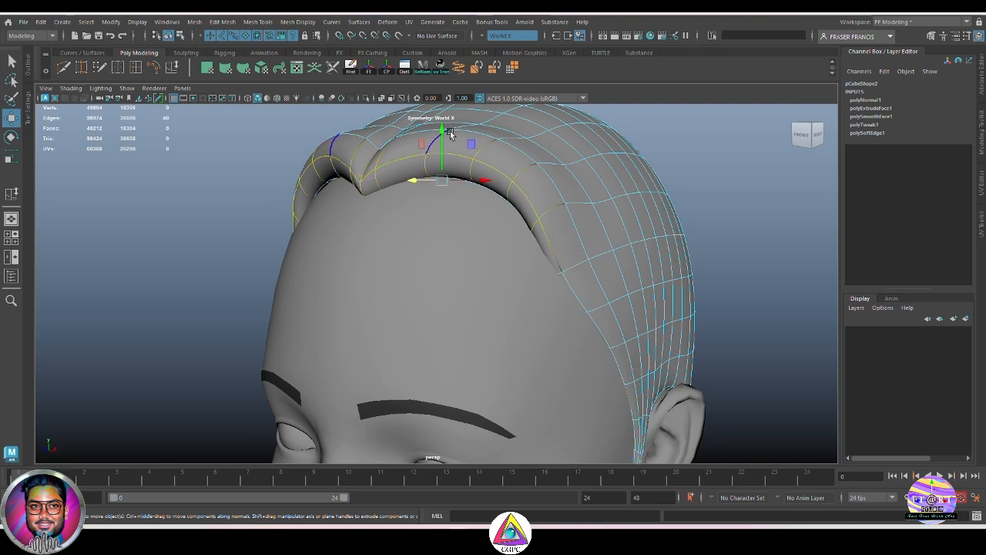
left_click_drag(451, 134, 643, 239, "alt")
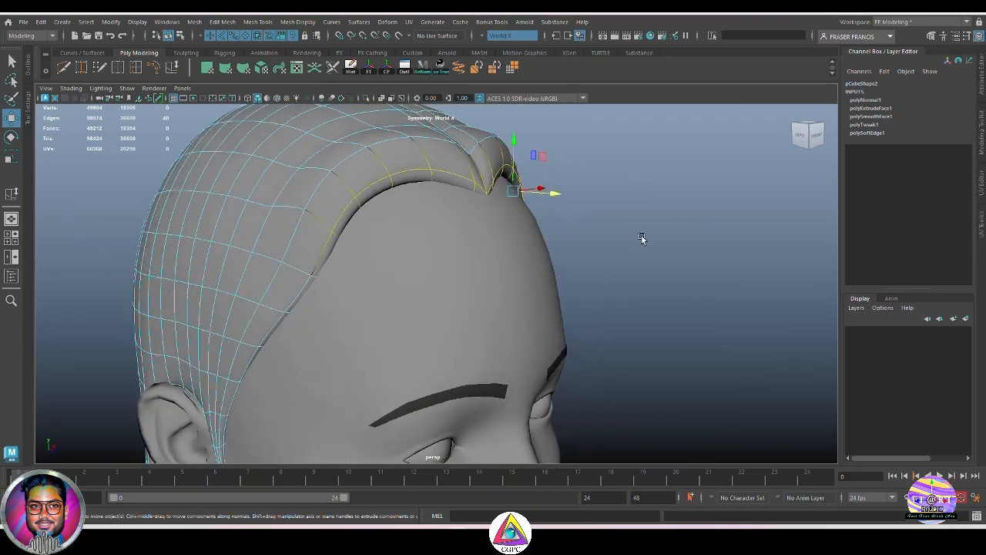
double_click(455, 146, "shift")
left_click_drag(482, 154, 465, 180, "alt")
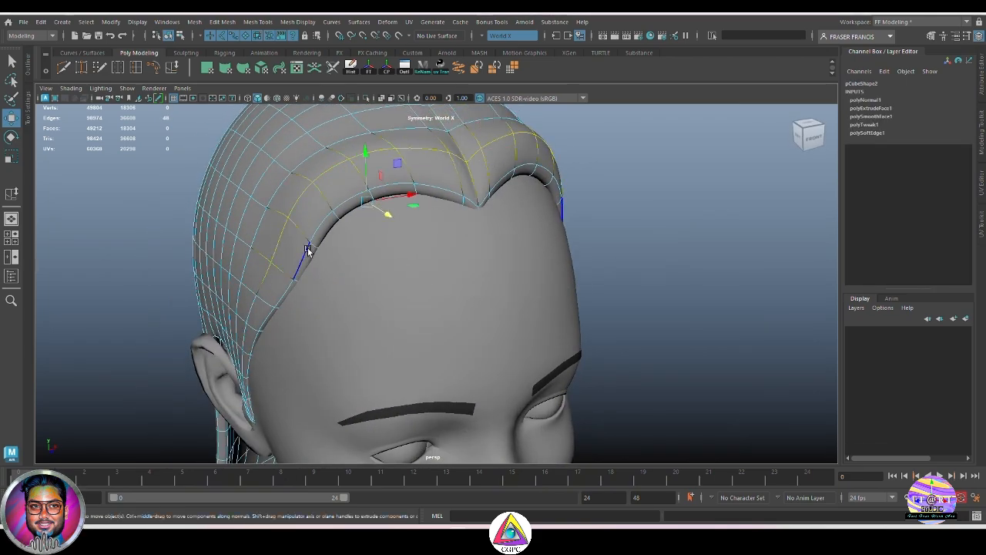
left_click_drag(307, 250, 405, 202, "alt")
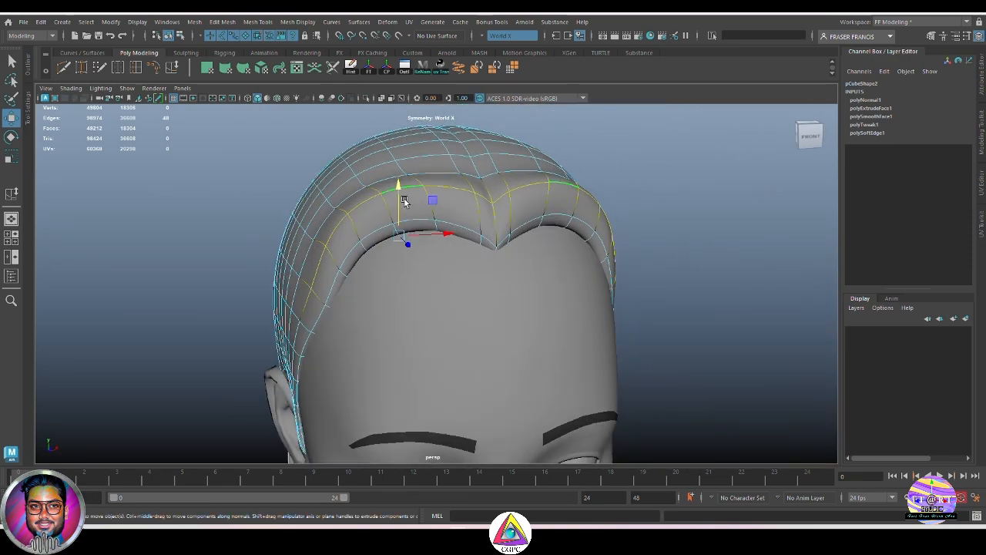
left_click_drag(410, 254, 508, 318, "alt")
Select three edge loops running down each side of the scalp and bevel them with a fraction of 0.1 and 2 segments.
left_click(511, 260)
left_click(495, 334)
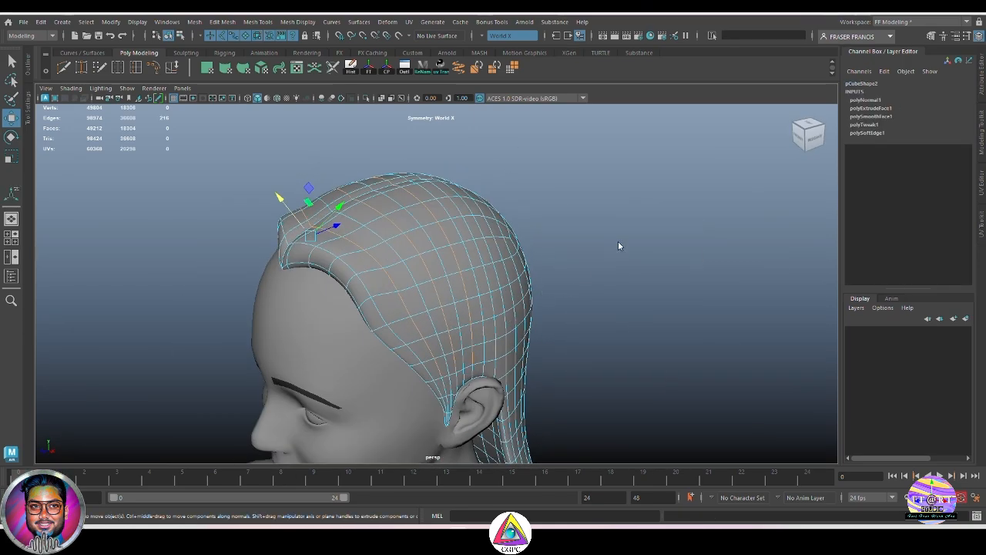
right_click_drag(617, 242, 565, 242, "ctrl+shift")
right_click_drag(509, 323, 577, 319, "alt")
mouse_move(577, 319)
left_mouse_down("alt")
mouse_move(554, 311)
mouse_move(572, 303)
left_mouse_up("alt")
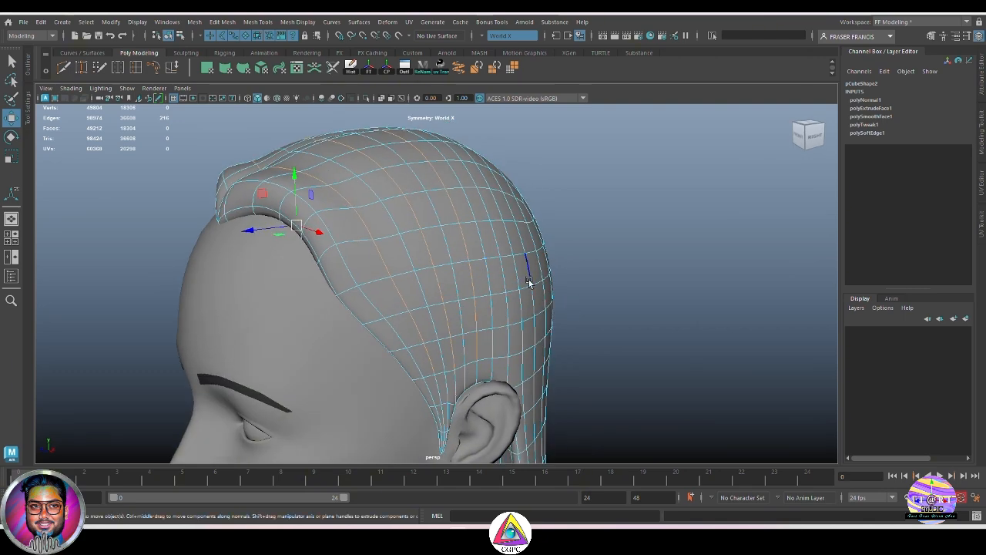
right_click_drag(610, 209, 667, 209, "shift")
left_click_drag(608, 308, 571, 317, "alt")
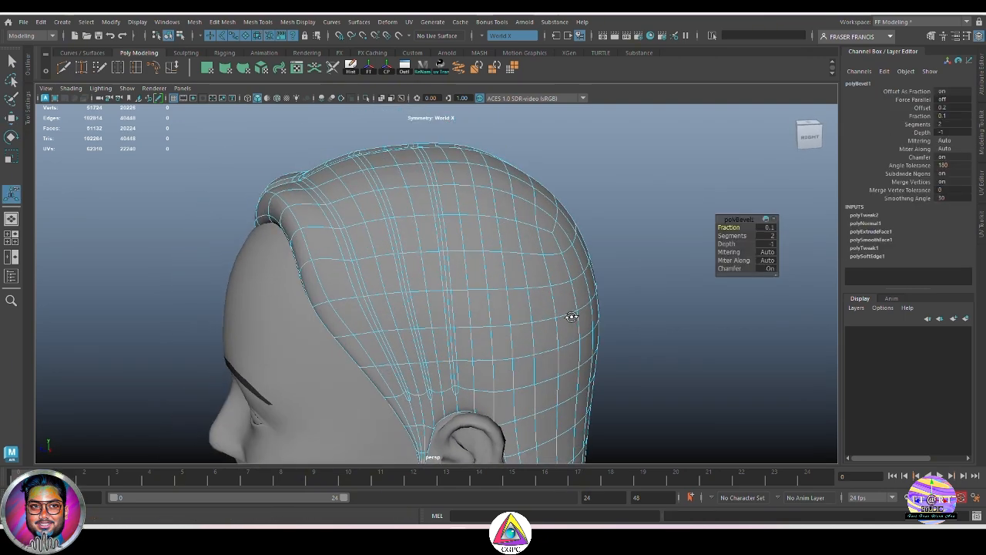
Select the centre edge loops of the bevelled strips, leaving out their lower ends near the ear.
left_click(620, 316)
middle_click_drag(450, 460, 444, 382, "alt")
left_click_drag(468, 408, 391, 339, "ctrl")
middle_click_drag(430, 307, 443, 358, "alt")
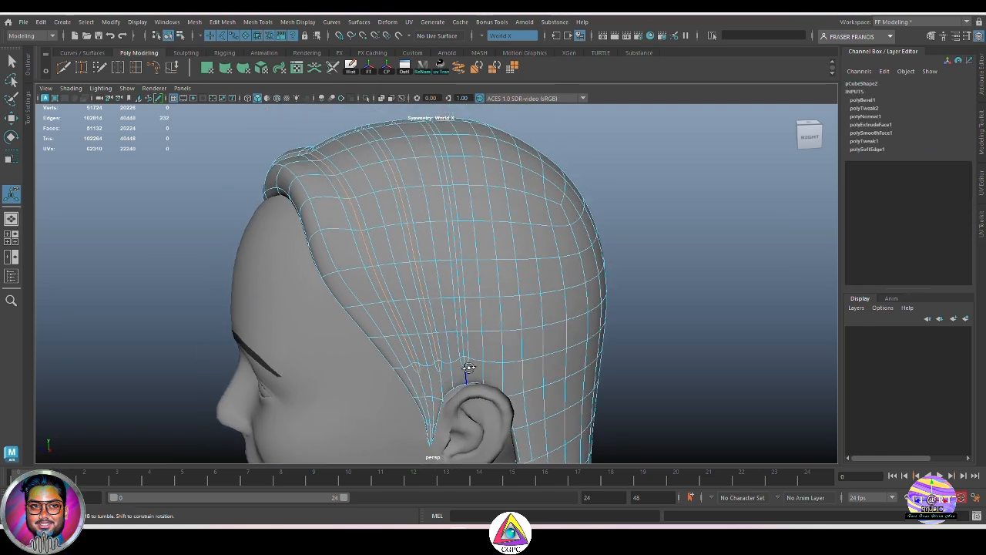
left_click_drag(468, 368, 476, 339, "alt")
key("4")
left_click_drag(479, 389, 530, 388, "alt")
key("5")
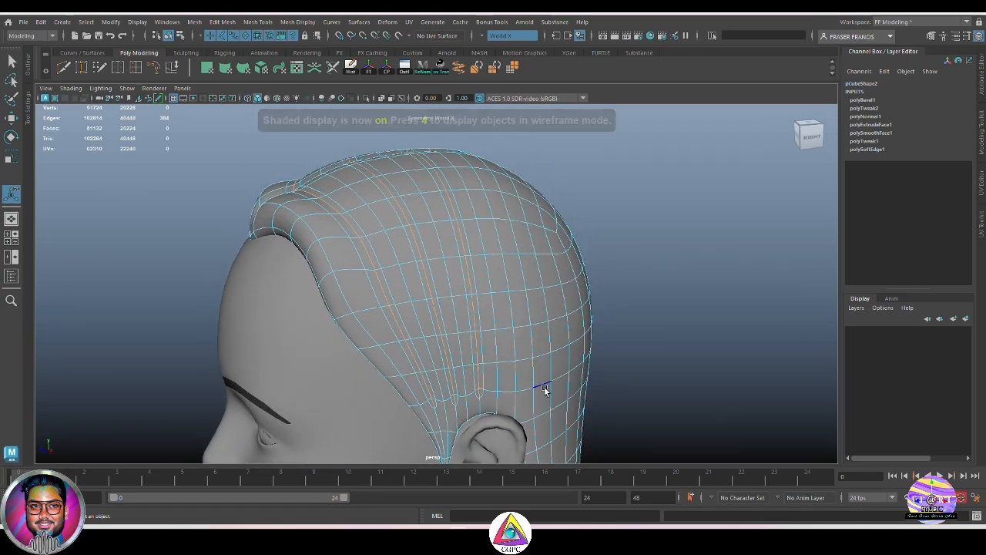
Push the selected centre loops into the scalp to form shallow strand grooves, and check the hair in object mode.
key("w")
left_click_drag(504, 333, 594, 257, "alt")
mouse_move(458, 284)
left_mouse_down("alt")
mouse_move(524, 282)
mouse_move(460, 284)
mouse_move(458, 295)
left_mouse_up("alt")
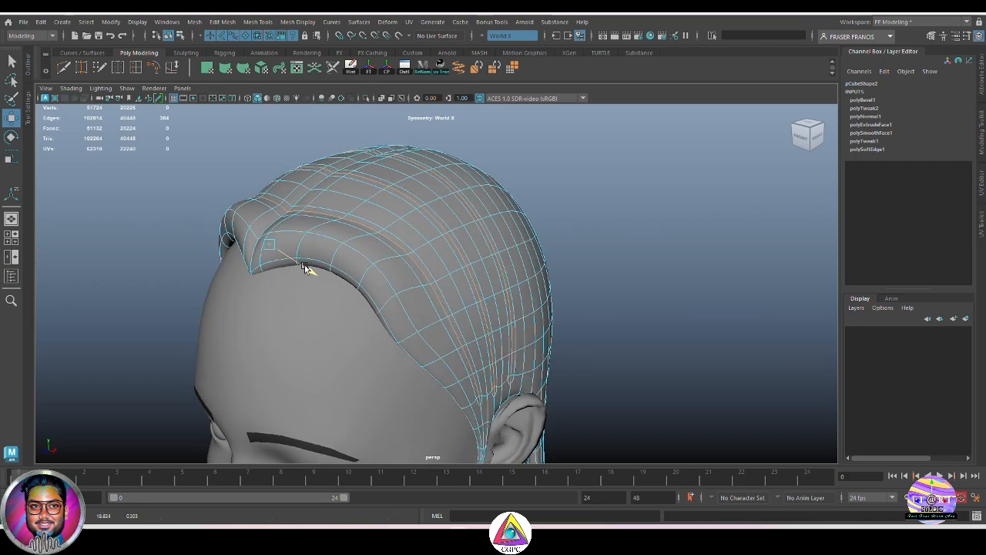
left_click_drag(306, 266, 501, 333, "alt")
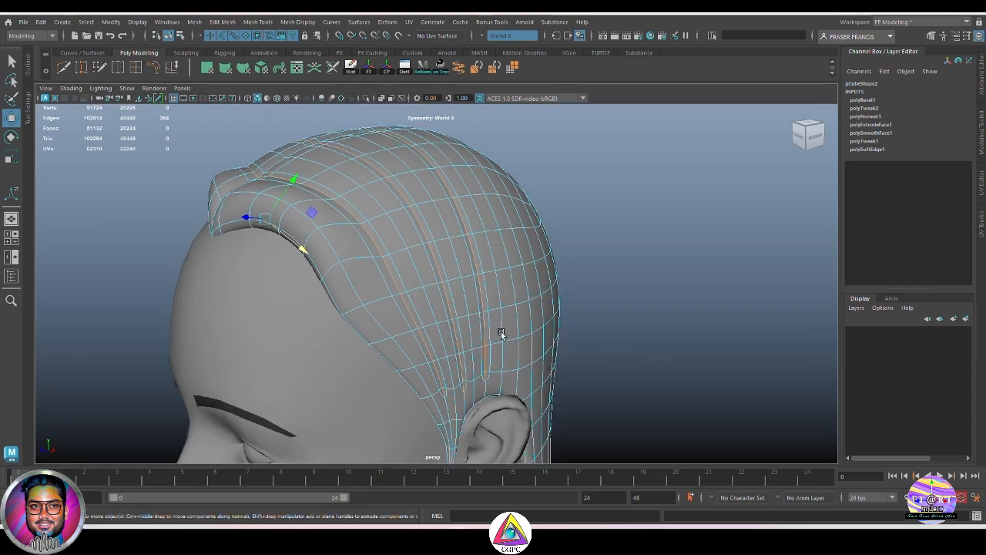
right_click_drag(500, 324, 637, 247)
left_click(638, 247)
left_click_drag(543, 293, 481, 293, "alt")
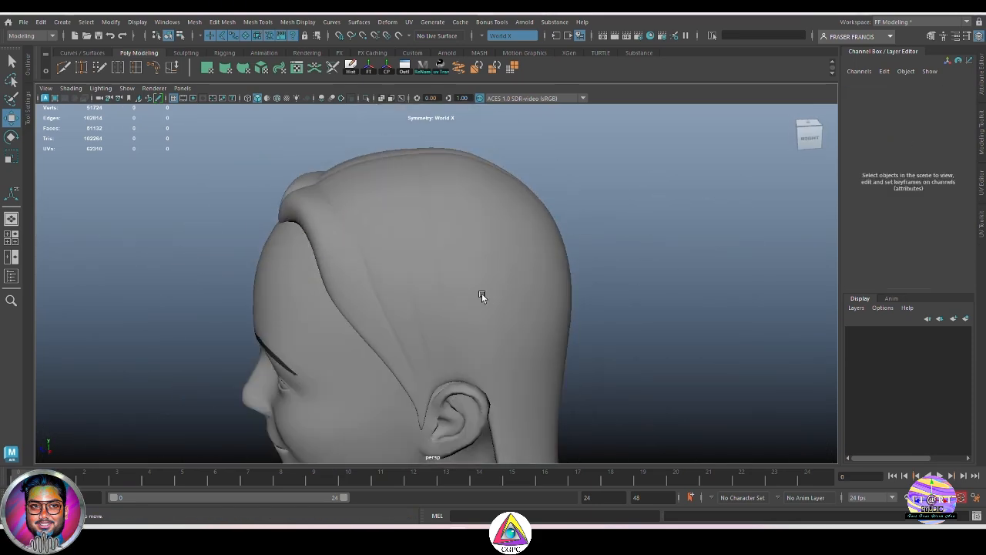
left_click(481, 297)
left_click_drag(436, 272, 495, 299, "alt")
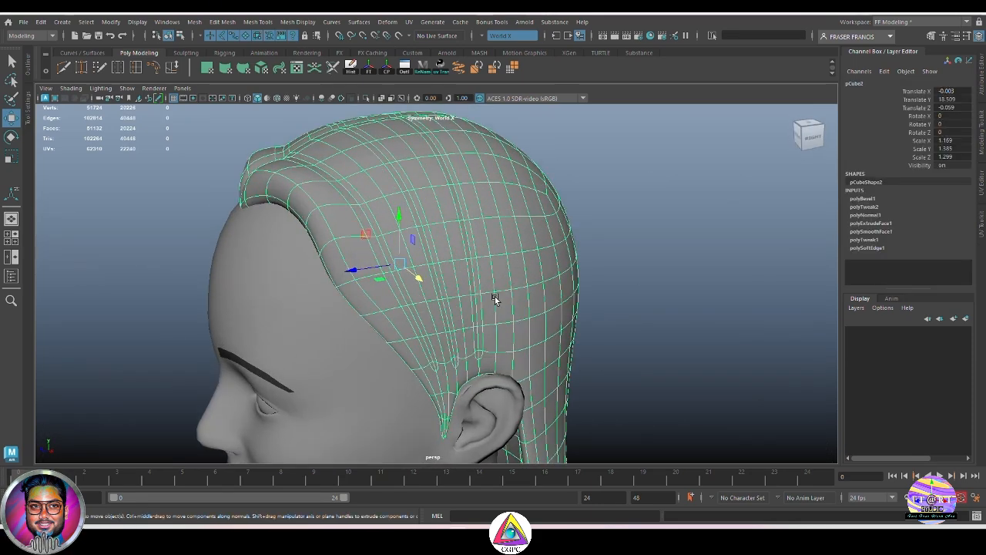
Select groove edge loops again without their lower ends, adjust their depth, and return the hair mesh to object mode.
key("F10")
double_click(418, 285)
mouse_move(407, 293)
left_mouse_down("alt")
mouse_move(431, 304)
mouse_move(416, 296)
left_mouse_up("alt")
left_click_drag(411, 436, 370, 369, "ctrl")
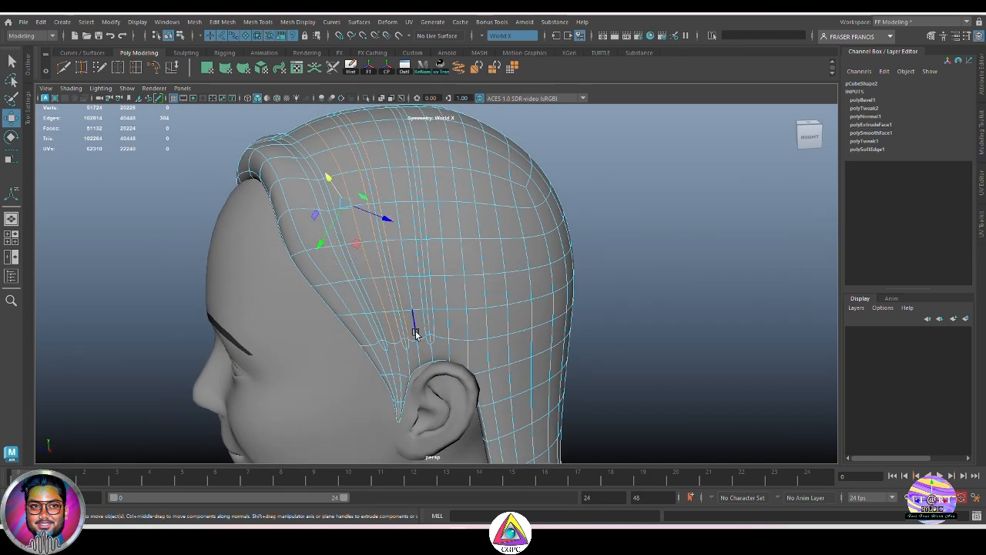
left_click_drag(409, 360, 409, 362, "ctrl")
left_click_drag(409, 362, 540, 258, "alt")
left_click(619, 271)
left_click_drag(555, 309, 518, 314, "alt")
right_click_drag(518, 314, 611, 171)
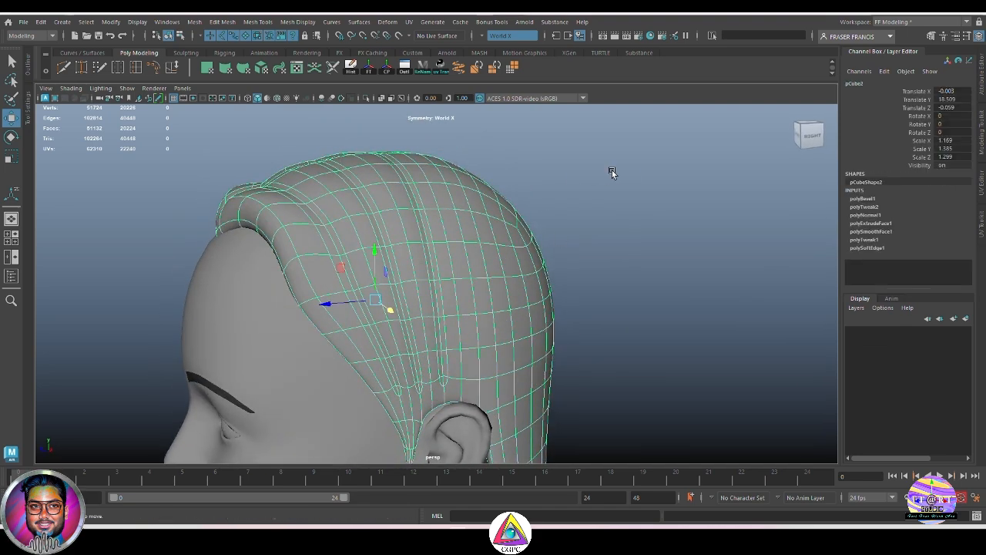
left_click(612, 172)
Select the hair mesh and isolate it in the viewport.
left_click_drag(462, 281, 501, 308, "alt")
right_click_drag(500, 308, 377, 290, "alt")
left_click_drag(376, 290, 410, 323, "alt")
left_click(382, 330)
right_click_drag(409, 324, 455, 308, "alt")
key("q")
left_click(366, 98)
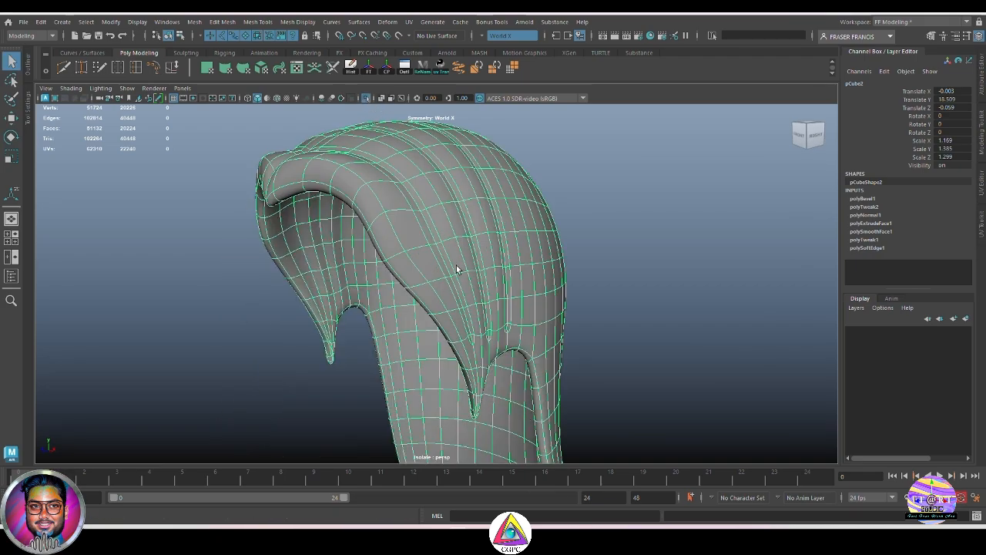
Bevel the edge loop along the raised front ridge of the hair with a fraction of 0.4 and 1 segment.
left_click_drag(458, 271, 467, 297, "alt")
right_click_drag(467, 297, 495, 342, "alt")
left_click_drag(495, 341, 472, 269, "alt")
right_click_drag(472, 270, 468, 215)
left_click_drag(465, 282, 619, 273, "alt")
right_click_drag(621, 209, 641, 235, "shift")
middle_click_drag(641, 236, 659, 316, "alt")
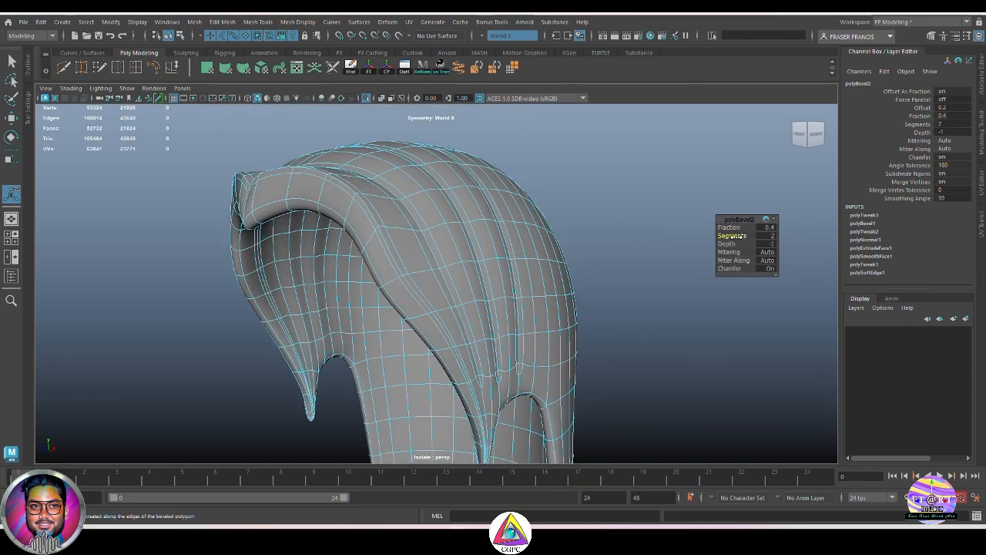
left_click_drag(735, 236, 694, 239)
Show the whole character again and reposition the edge rows along the front hairline to shape the bevelled ridge.
left_click_drag(629, 313, 506, 285, "alt")
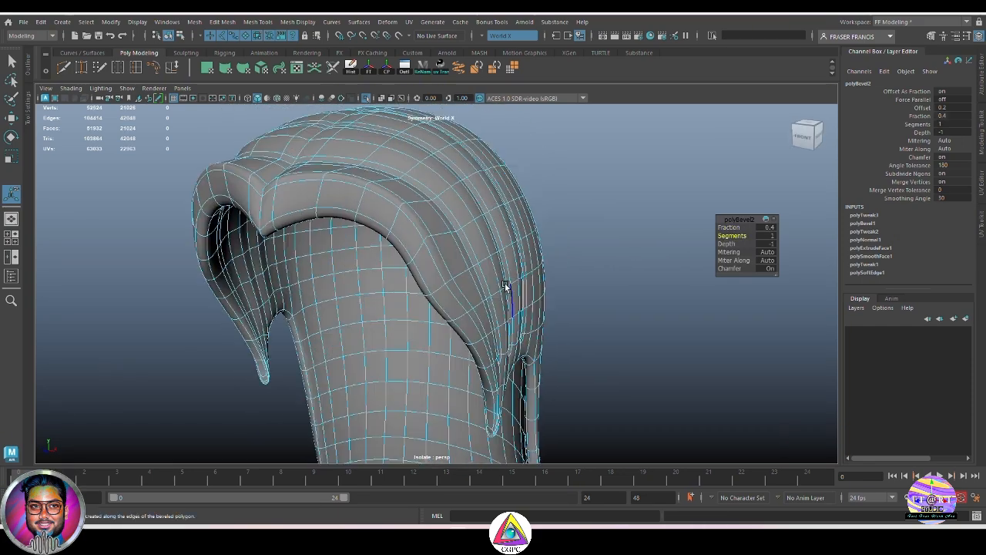
double_click(505, 285)
left_click_drag(469, 318, 366, 129, "alt")
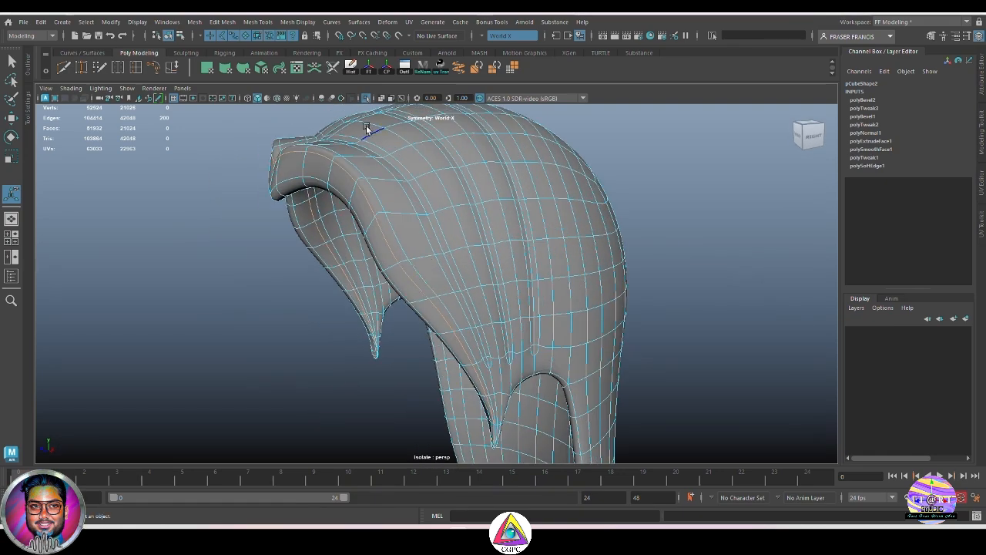
left_click_drag(572, 332, 411, 256, "alt")
key("ctrl+1")
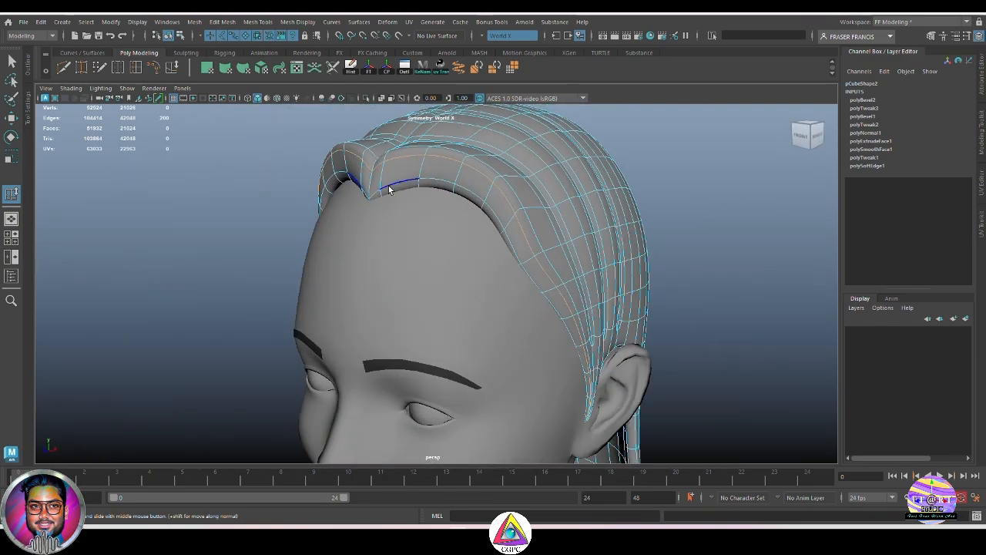
left_click_drag(529, 266, 544, 308, "alt")
key("w")
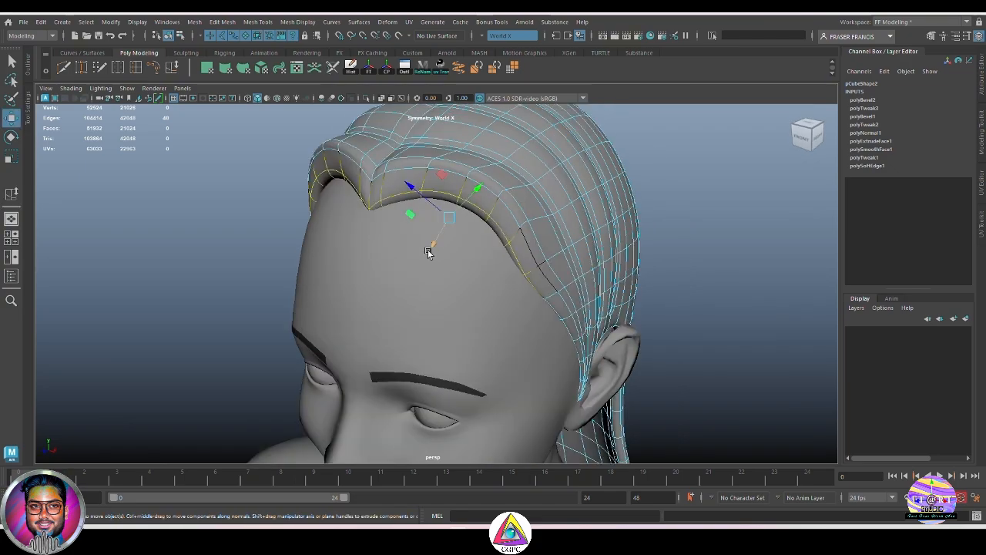
left_click_drag(436, 243, 438, 209, "alt")
left_click_drag(392, 244, 531, 199, "alt")
scroll(483, 196, "up", 4)
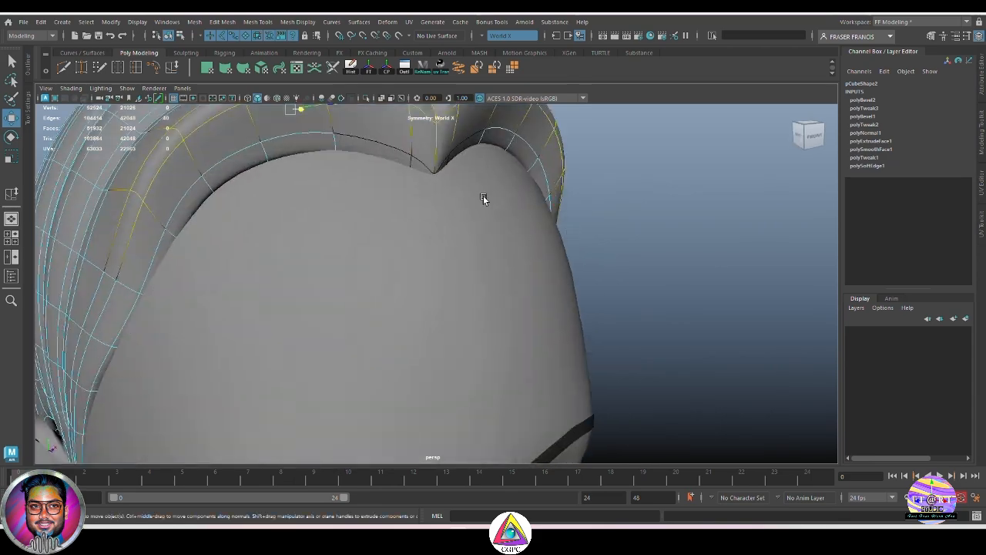
Adjust the edges at the front tip of the parting and clear the edge selection.
double_click(439, 161)
middle_click_drag(447, 179, 483, 232, "alt")
left_click_drag(483, 233, 390, 262, "alt")
scroll(524, 247, "down", 4)
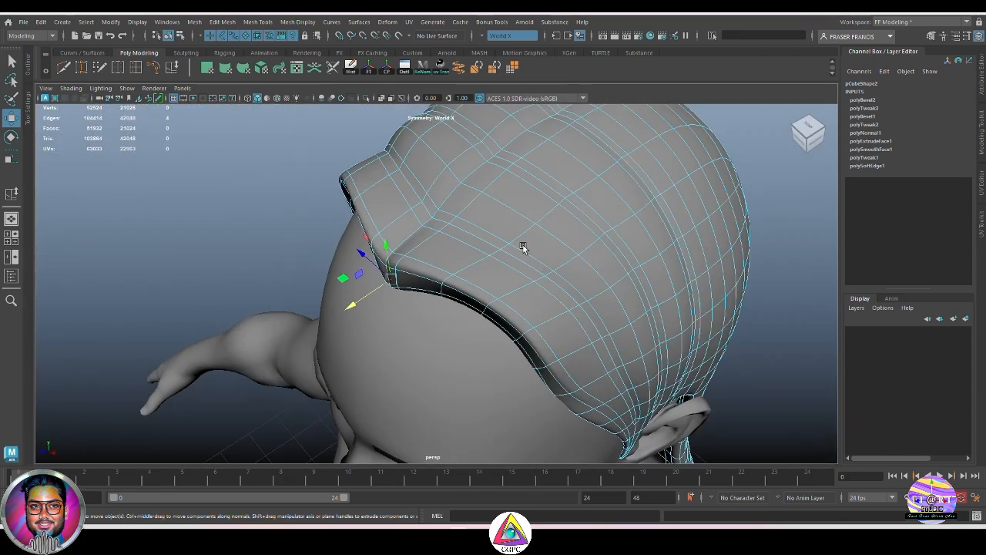
key("alt+d")
left_click_drag(478, 258, 546, 302, "alt")
Select the edge loops along the front ridge beside the parting, refine them, and deselect the hair mesh.
double_click(389, 279)
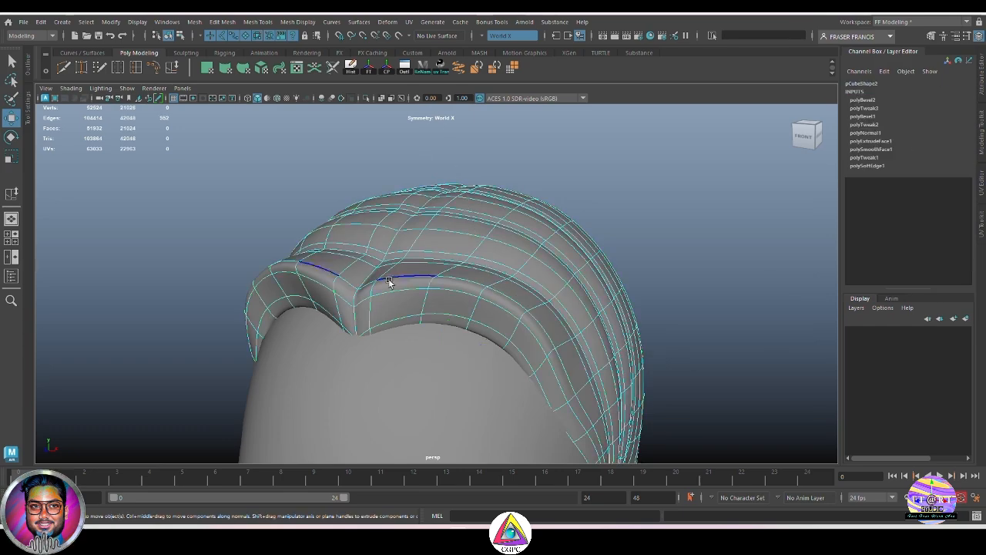
left_click(358, 291)
left_click_drag(359, 292, 325, 265, "alt")
double_click(493, 282, "shift")
left_click_drag(401, 285, 493, 258, "alt")
left_click(655, 279)
left_click_drag(656, 279, 560, 337, "alt")
key("q")
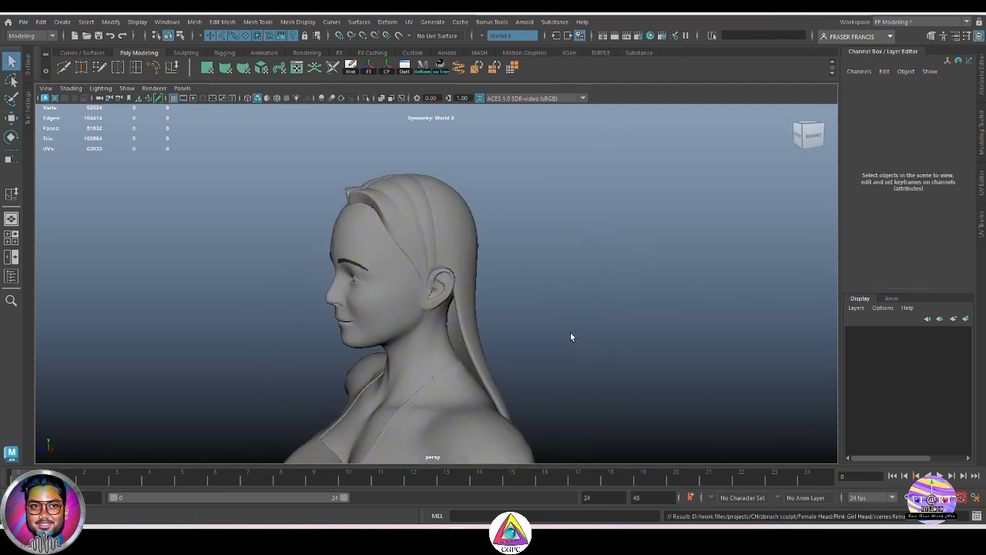
Select alternating vertical edge loops down the back of the hair, leaving out their sections over the crown.
middle_click_drag(570, 337, 590, 317, "alt")
left_click(487, 308)
left_click_drag(508, 316, 421, 337, "alt")
left_click_drag(586, 323, 546, 343, "alt")
right_click_drag(514, 308, 493, 227)
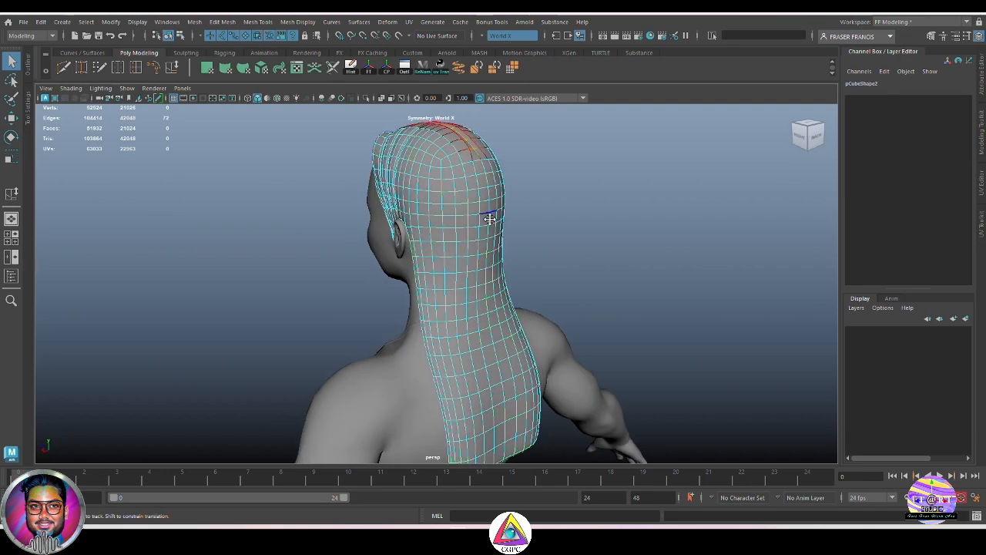
left_click_drag(490, 220, 466, 175, "alt")
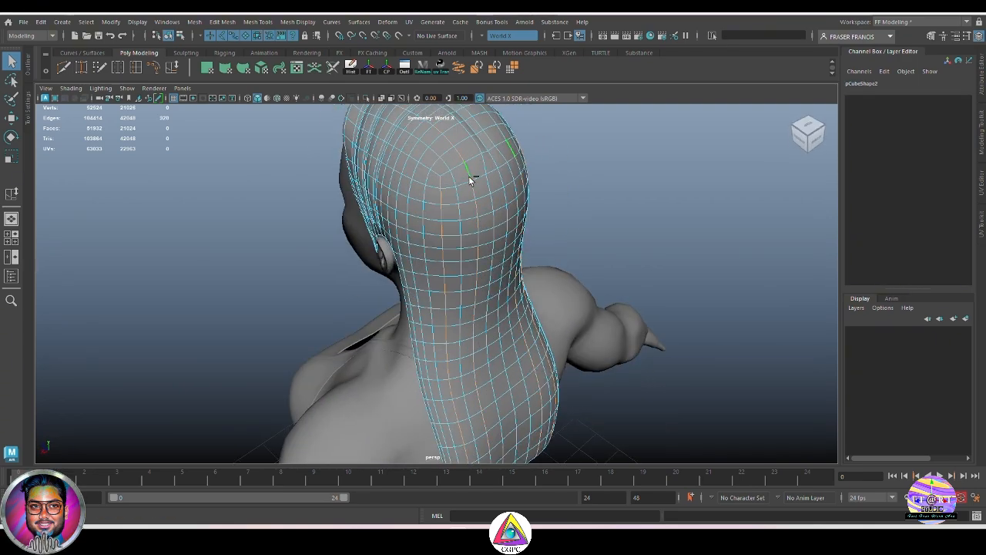
middle_click_drag(469, 175, 493, 242, "alt")
left_click_drag(374, 159, 526, 257, "ctrl")
left_click_drag(585, 332, 528, 293, "alt")
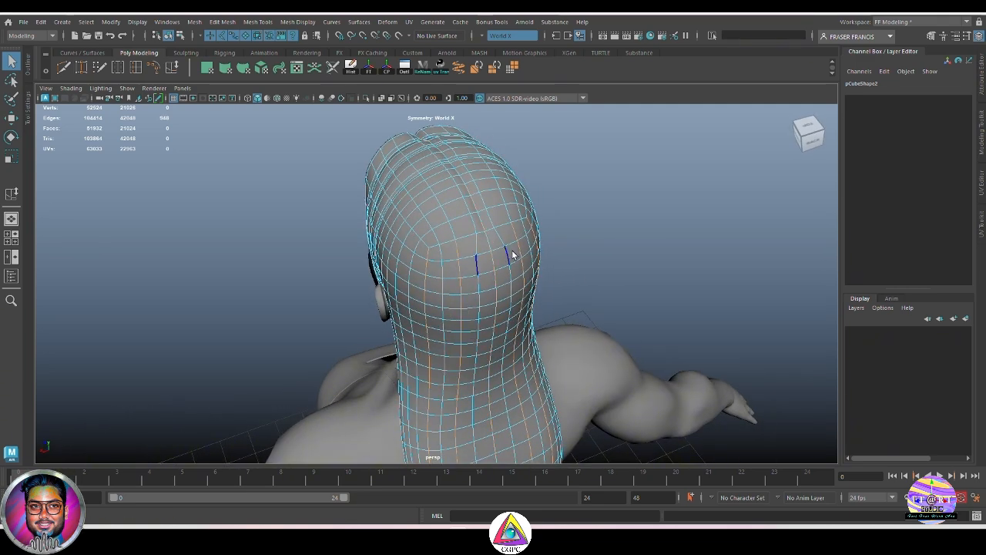
Add more alternating vertical loops on the back of the hair to the selection and try the Scale tool on them.
left_click_drag(510, 255, 397, 171, "alt")
left_click_drag(543, 269, 533, 339, "alt")
double_click(481, 185, "shift")
left_click_drag(481, 185, 463, 245, "alt")
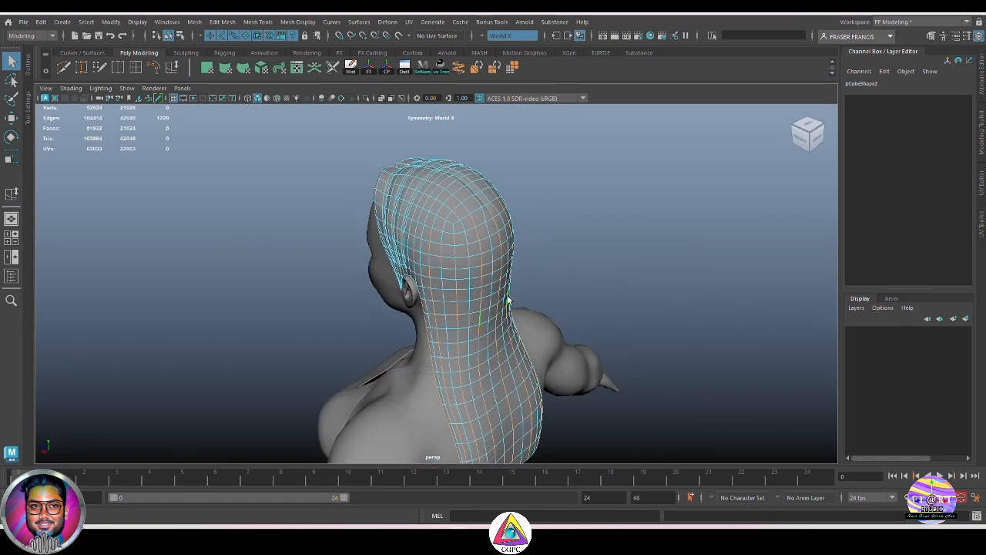
left_click_drag(508, 301, 459, 230, "alt")
key("r")
right_click(459, 230)
left_click(575, 322)
Reselect alternating vertical edge loops on the back of the hair and deselect their parts over the crown.
left_click_drag(575, 323, 479, 343, "alt")
left_click(500, 369)
key("F10")
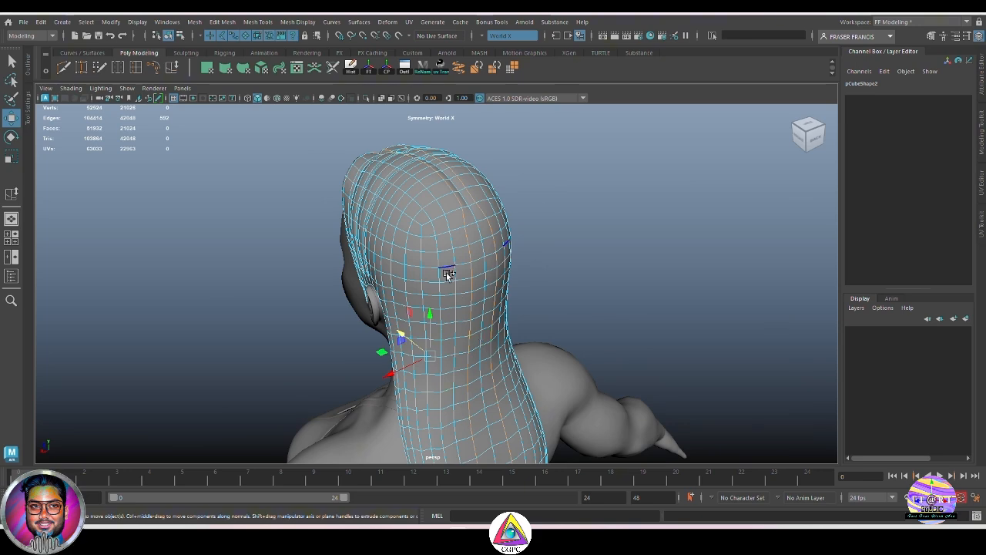
left_click_drag(409, 269, 447, 231, "alt")
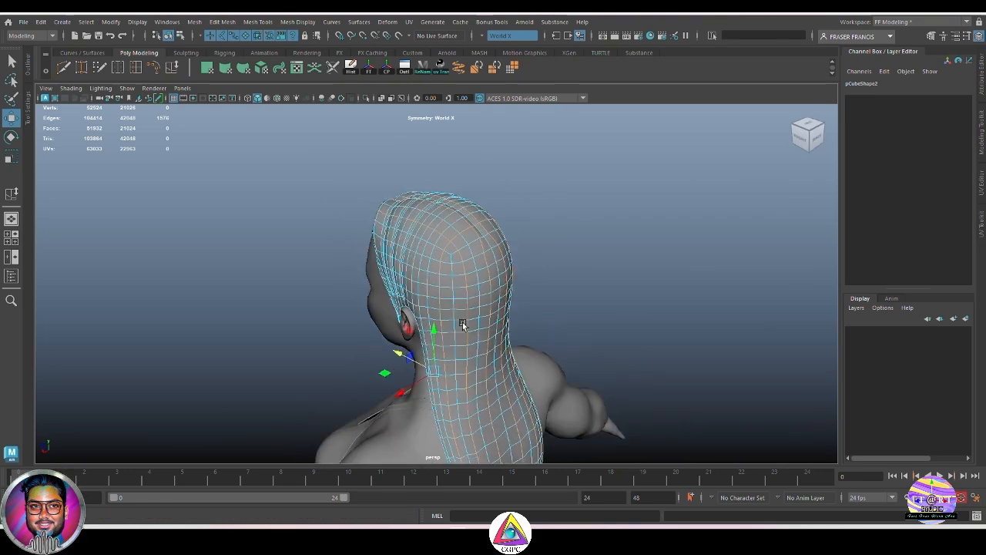
left_click_drag(424, 183, 428, 246)
Move the alternating vertical edge loops on the back of the hair to form strand grooves, and deselect the mesh.
left_click_drag(514, 259, 526, 306, "alt")
right_click_drag(526, 304, 566, 274)
left_click(577, 274)
left_click_drag(578, 273, 582, 355, "alt")
left_click(509, 305)
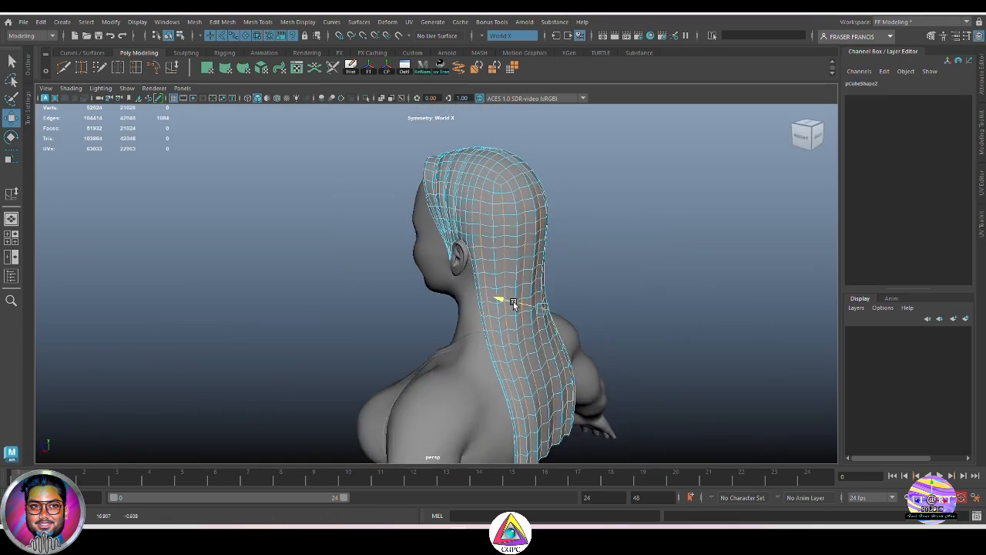
left_click_drag(513, 301, 506, 280, "alt")
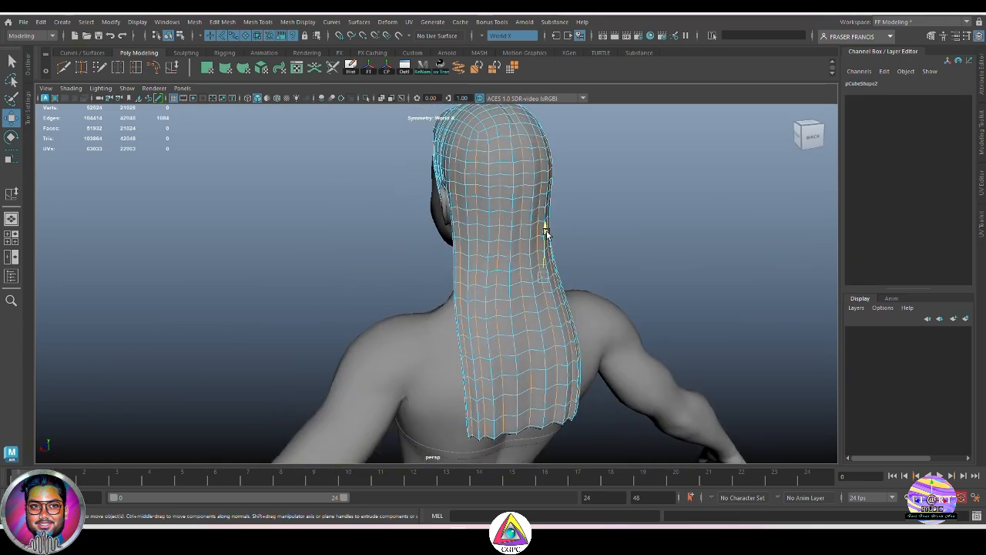
left_click_drag(545, 231, 572, 261, "alt")
left_click(658, 249)
left_click_drag(657, 249, 586, 246, "alt")
right_click_drag(586, 246, 485, 238, "alt")
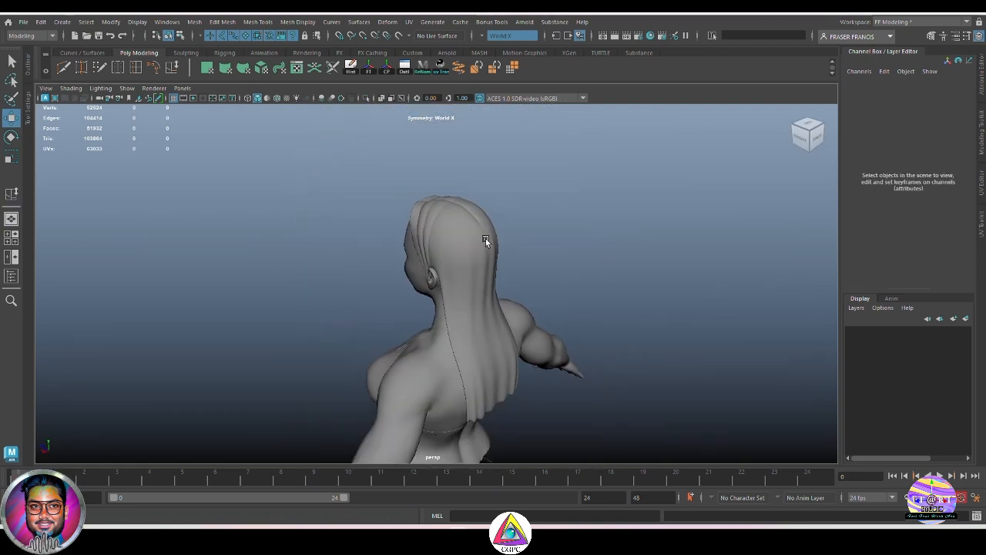
Select the hair mesh, frame its side above the ear, and switch off its smooth mesh preview.
left_click_drag(485, 238, 639, 258, "alt")
scroll(640, 258, "up", 4)
key("y")
right_click_drag(640, 258, 462, 282, "alt")
left_click_drag(462, 281, 452, 319, "alt")
scroll(453, 319, "up", 3)
left_click(452, 319)
key("f")
key("1")
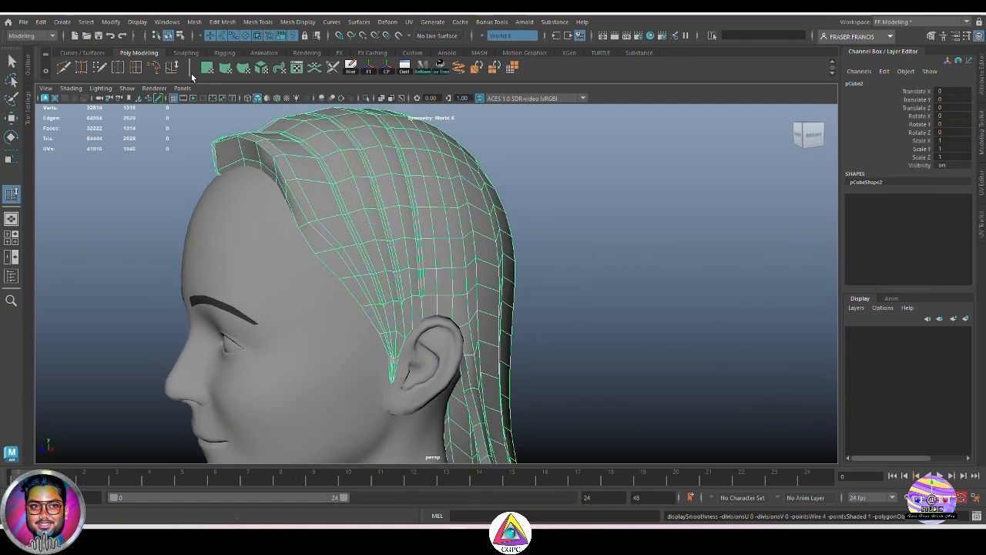
With the Multi-Cut tool, connect the lower ends of the strand grooves beside the ear to the hair border vertices below them.
left_click(81, 67)
scroll(425, 286, "up", 6)
middle_click_drag(339, 331, 414, 274, "alt")
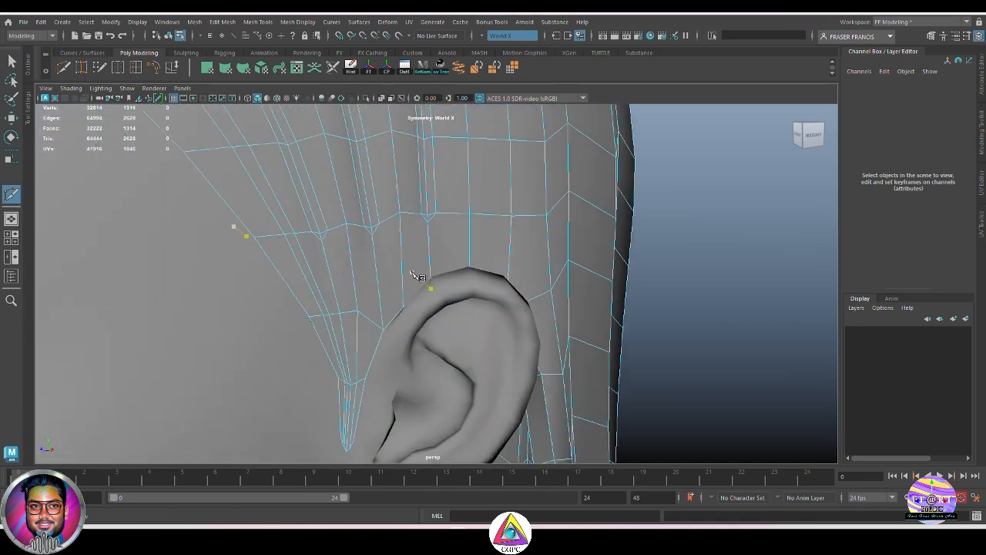
middle_click_drag(332, 258, 399, 306, "alt")
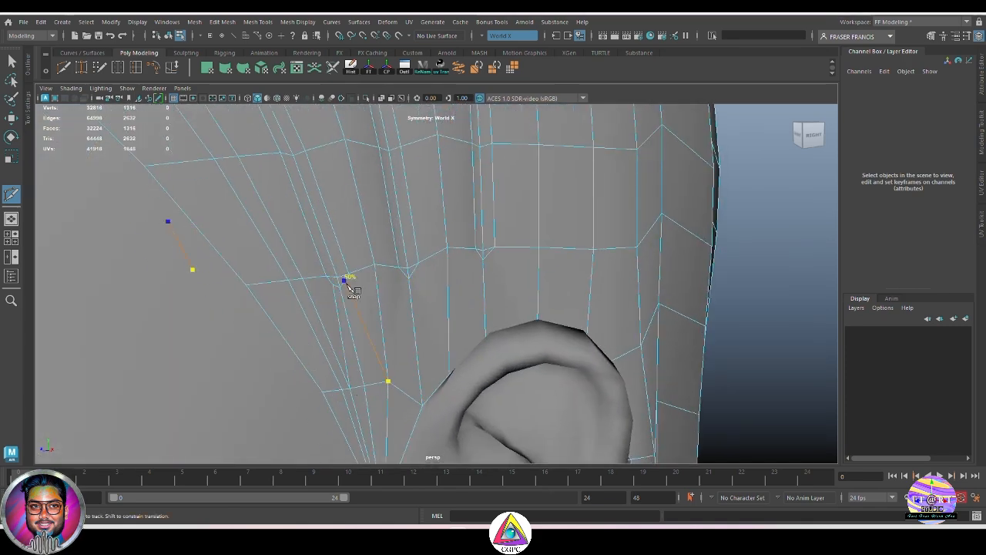
left_click_drag(477, 336, 321, 433, "alt")
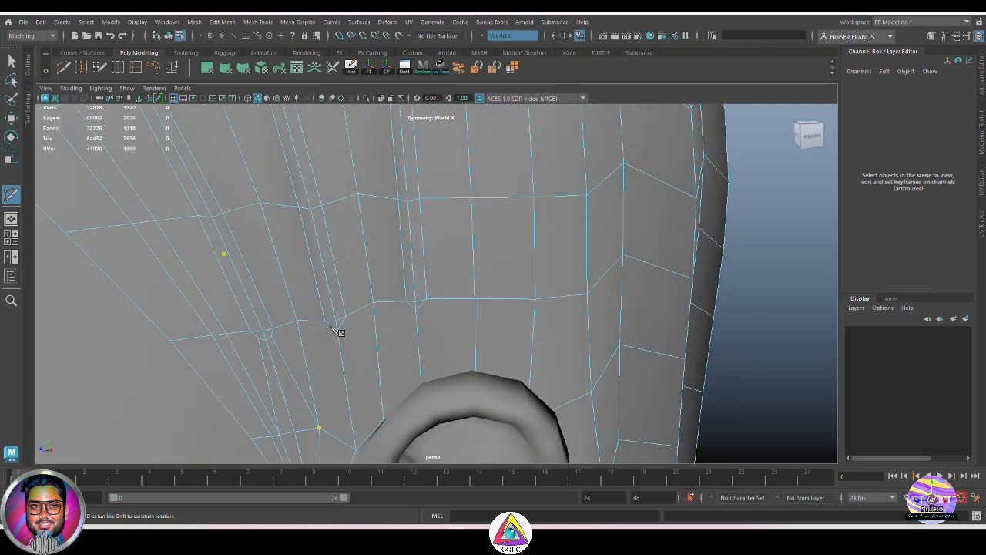
middle_click_drag(410, 408, 383, 409, "alt")
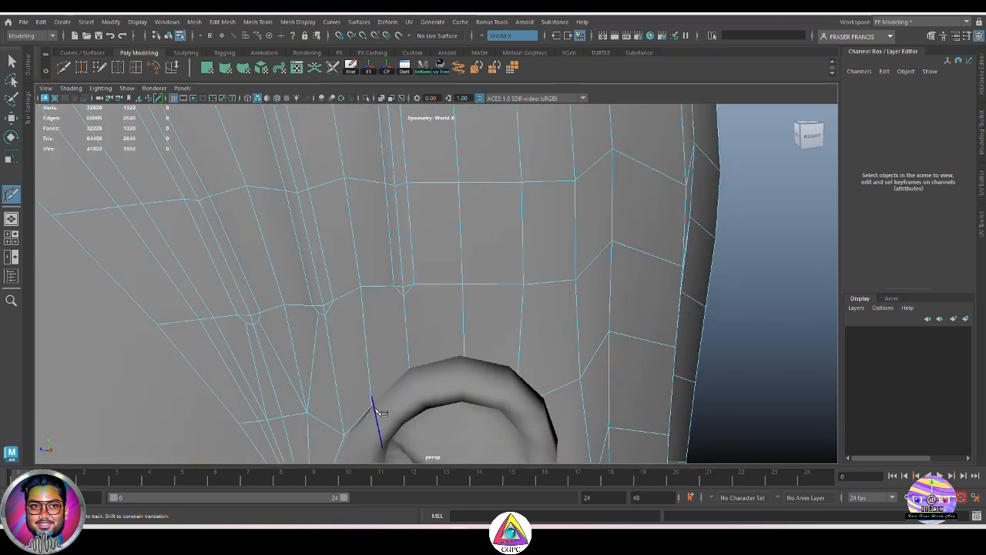
left_click_drag(380, 412, 340, 359, "alt")
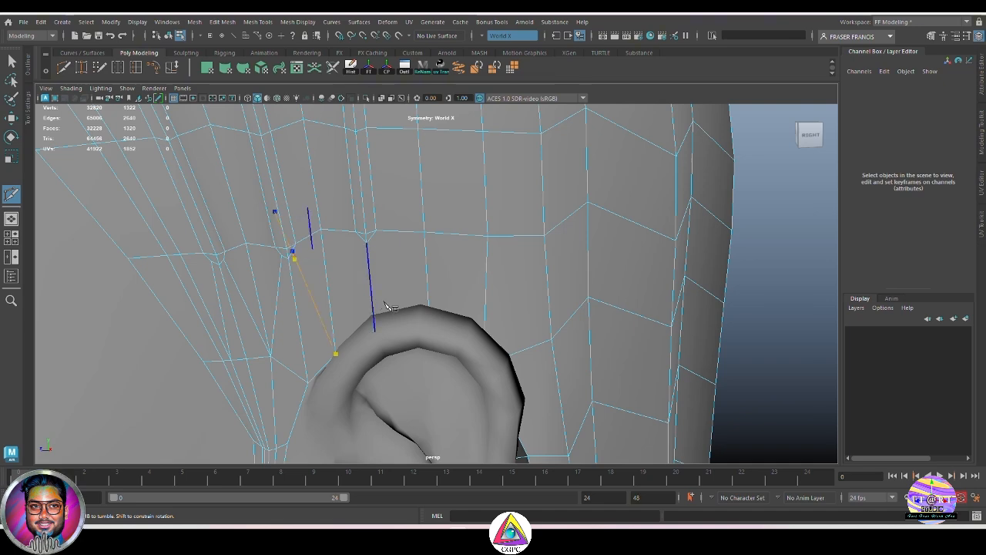
mouse_move(389, 306)
left_mouse_down("alt")
mouse_move(414, 297)
mouse_move(425, 306)
left_mouse_up("alt")
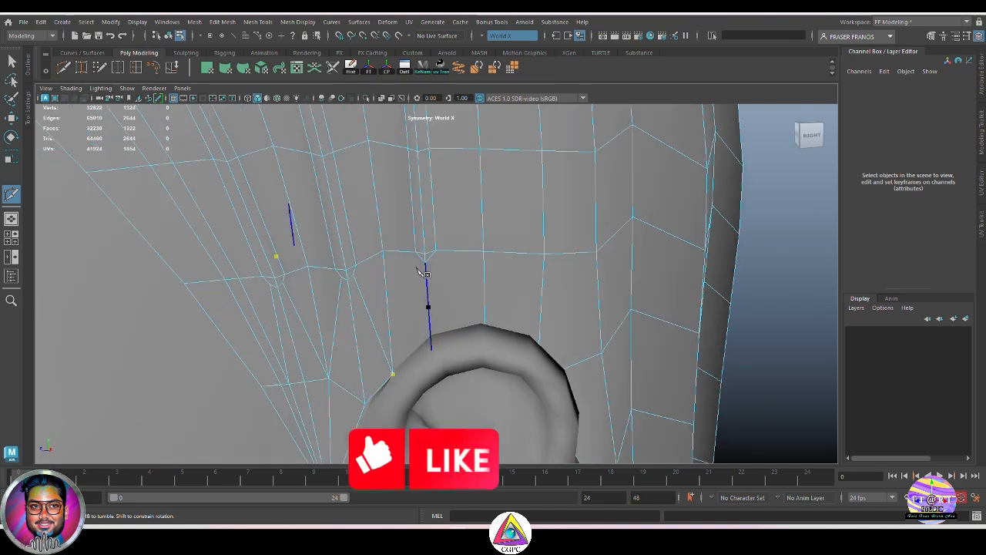
mouse_move(488, 333)
left_mouse_down("alt")
mouse_move(481, 385)
mouse_move(476, 340)
left_mouse_up("alt")
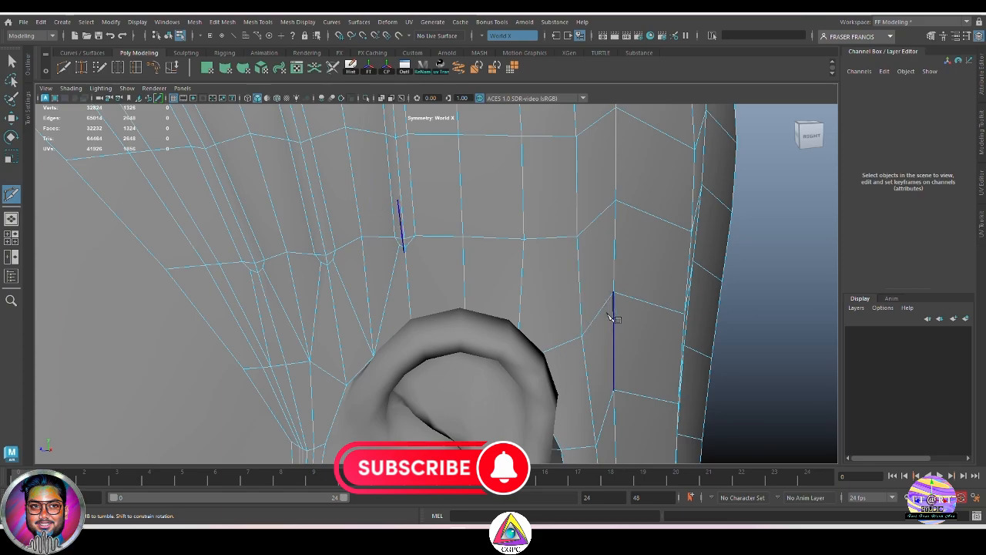
Cut one more edge from the rearmost groove end above the ear to the hair border, and return to object mode.
key("4")
left_click(378, 358)
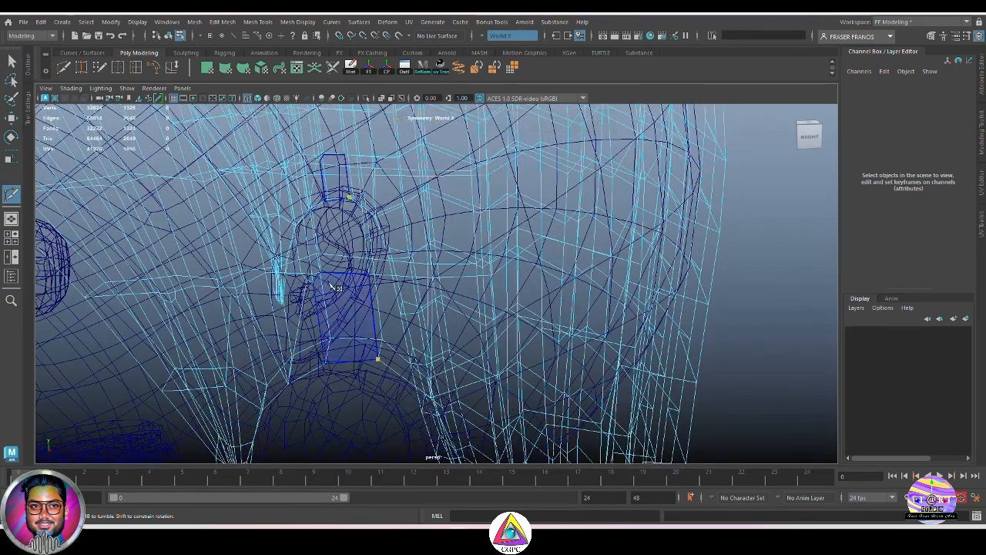
key("5")
left_click_drag(432, 321, 470, 331, "alt")
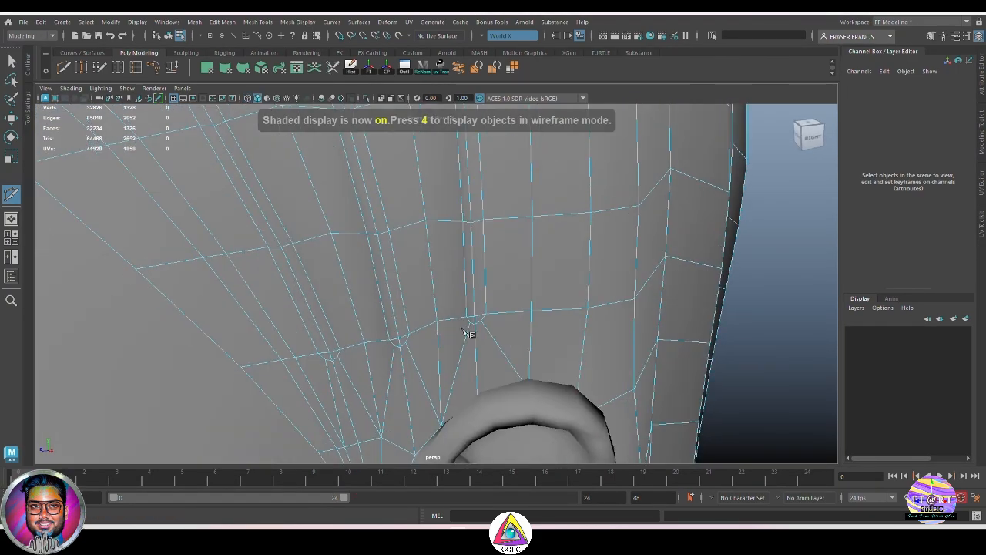
mouse_move(524, 357)
middle_mouse_down("alt")
mouse_move(503, 347)
mouse_move(502, 334)
middle_mouse_up("alt")
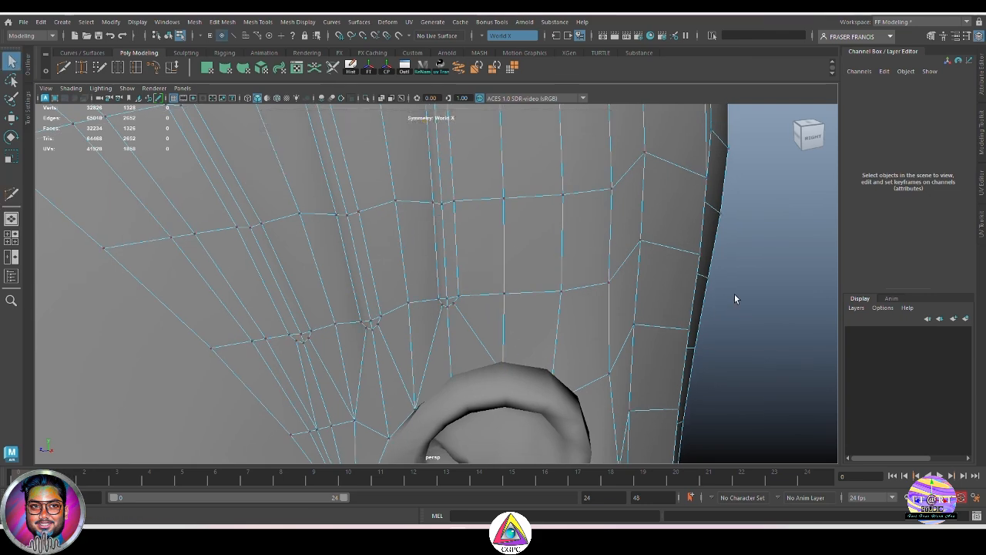
key("F8")
left_click(757, 311)
Turn the smooth mesh preview back on for the hair and deselect it.
scroll(757, 311, "down", 5)
left_click(511, 285)
key("3")
left_click(590, 286)
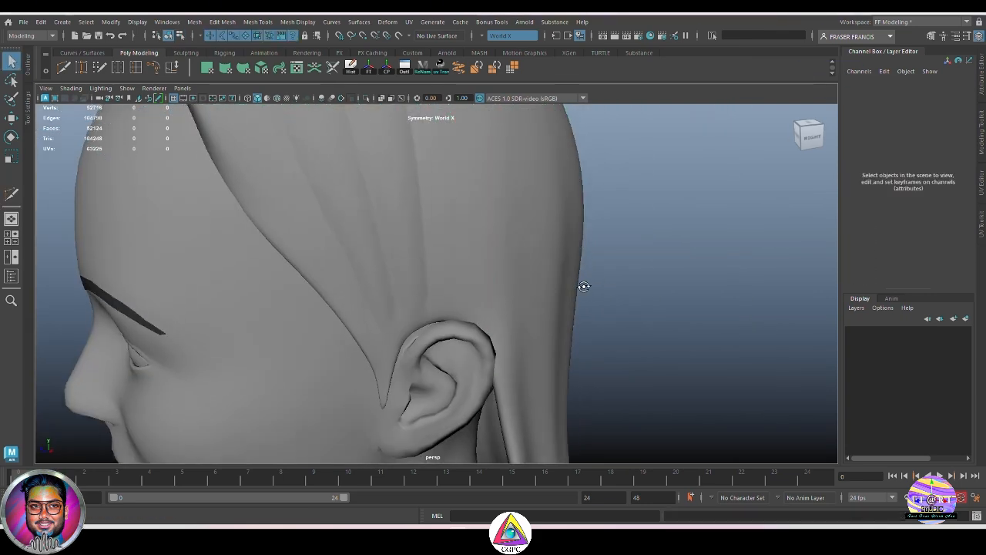
right_click_drag(583, 286, 531, 280, "alt")
left_click_drag(531, 280, 493, 330, "alt")
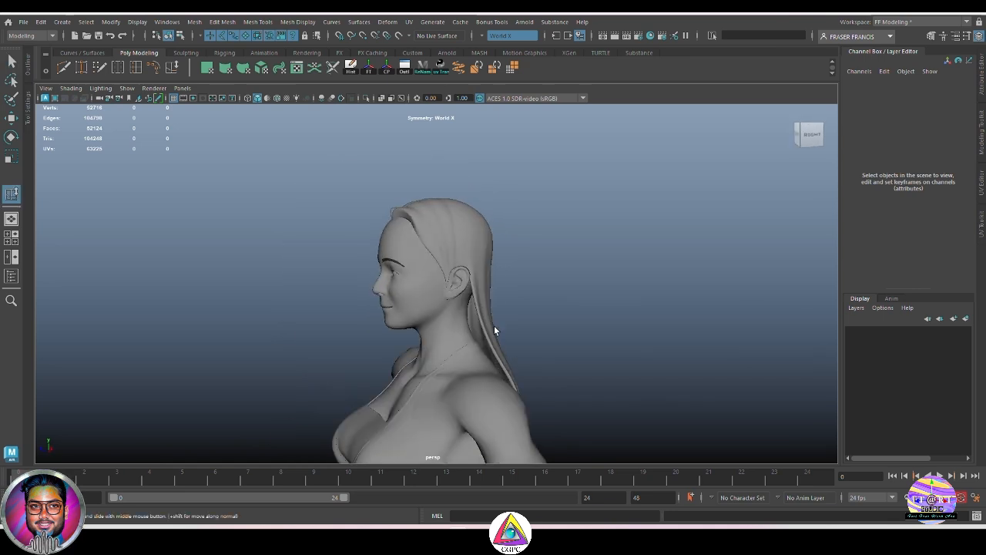
Select the hair mesh and isolate it in the viewport to expose its inner layer.
left_click(494, 330)
right_click_drag(550, 230, 552, 260)
right_click_drag(578, 504, 627, 457)
left_click(627, 458)
left_click_drag(627, 458, 540, 285, "alt")
scroll(644, 344, "up", 3)
left_click(500, 282)
scroll(499, 282, "up", 4)
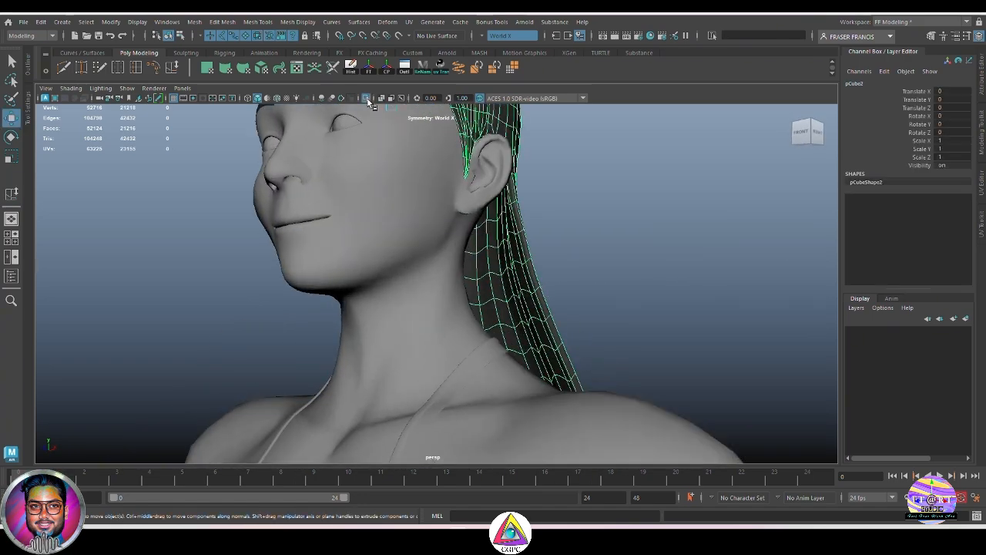
left_click(366, 99)
left_click_drag(462, 224, 509, 231, "alt")
middle_click_drag(493, 270, 486, 350, "alt")
scroll(454, 295, "down", 1)
Select a block of faces on the inner back layer of the hair by growing the selection, and drop its top row.
right_click_drag(460, 231, 460, 258)
left_click(404, 319)
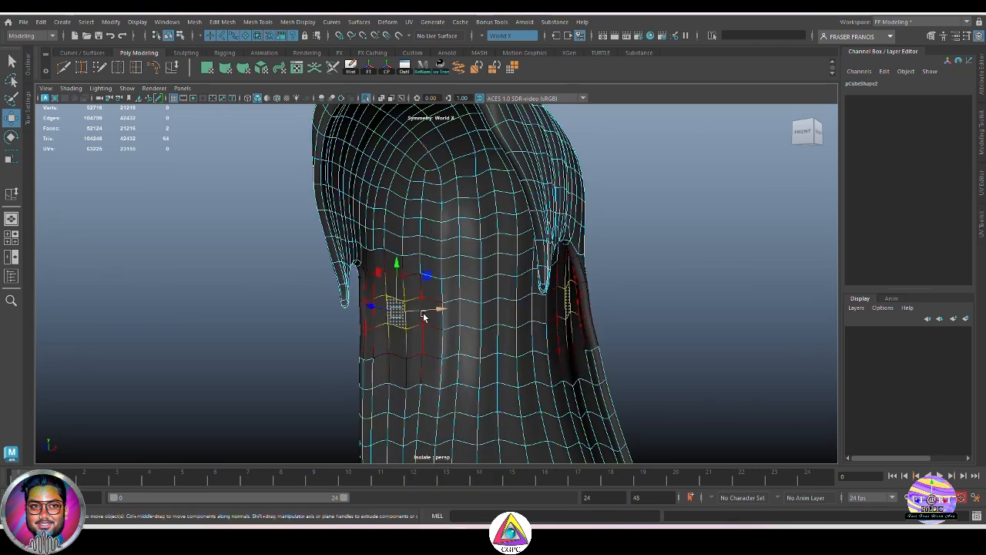
double_click(485, 308, "shift")
mouse_move(507, 316)
left_mouse_down("alt")
mouse_move(483, 319)
mouse_move(526, 312)
left_mouse_up("alt")
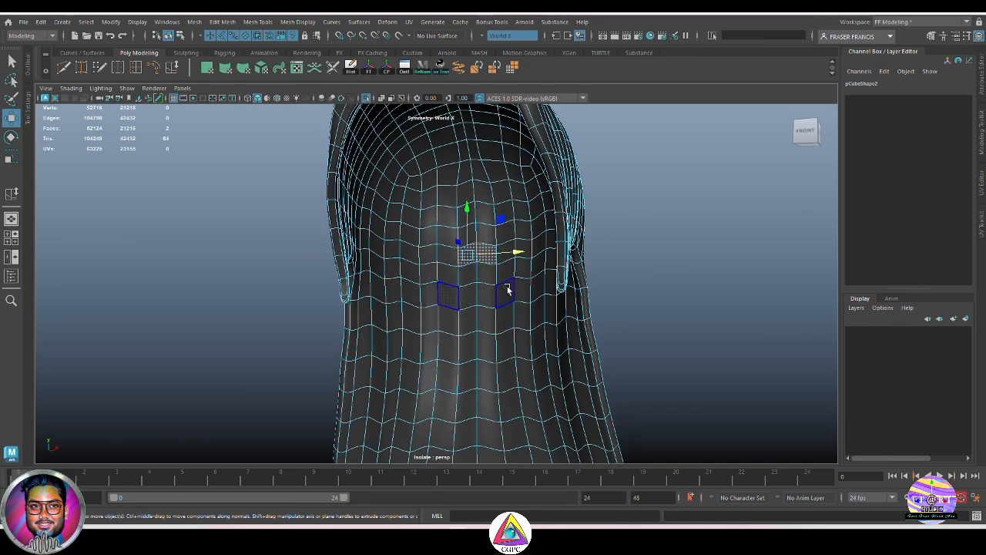
key("shift+period")
key("shift+period")
key("shift+period")
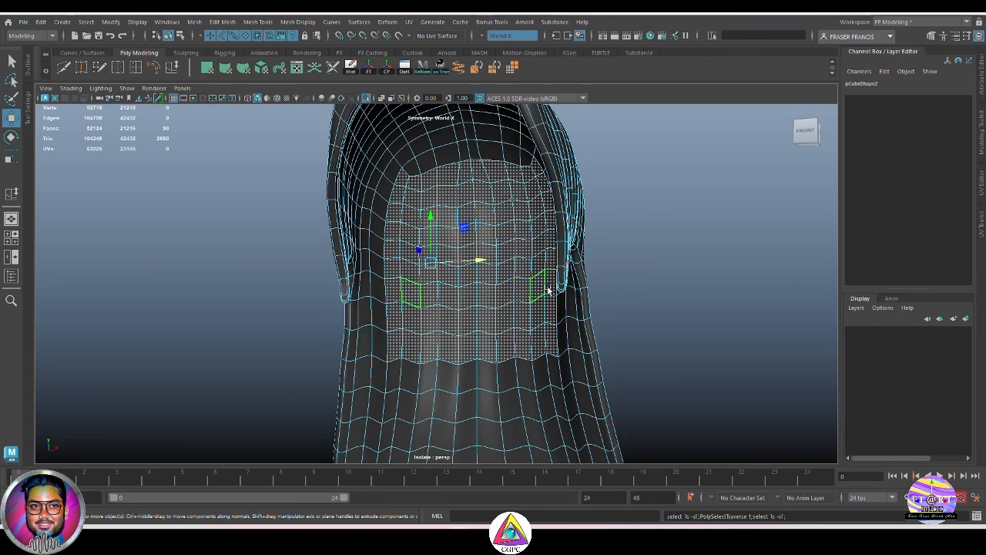
left_click_drag(547, 288, 514, 351, "alt")
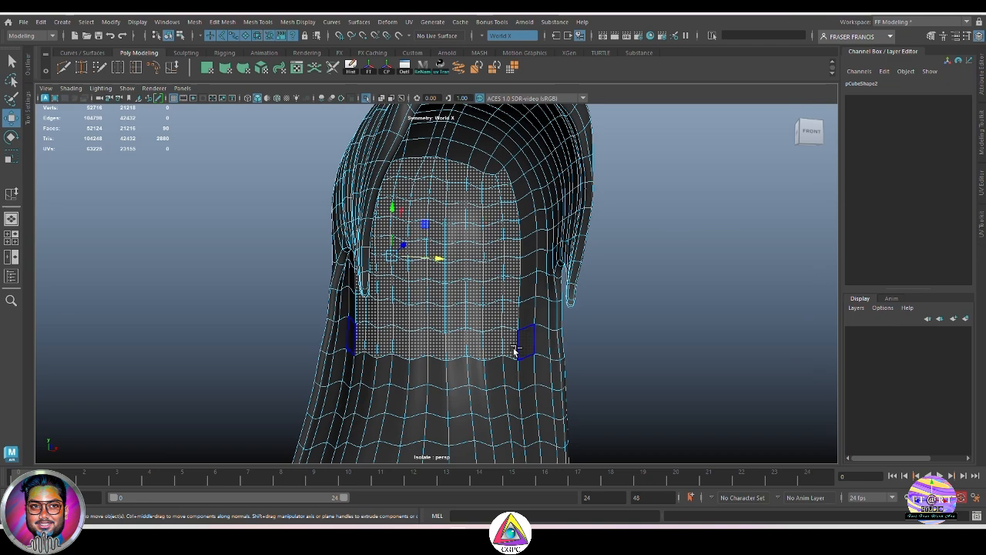
double_click(505, 182, "ctrl")
Turn on soft selection for the inner back faces and end the isolation of the hair mesh.
left_click_drag(578, 313, 524, 324, "alt")
key("space")
key("b")
key("space")
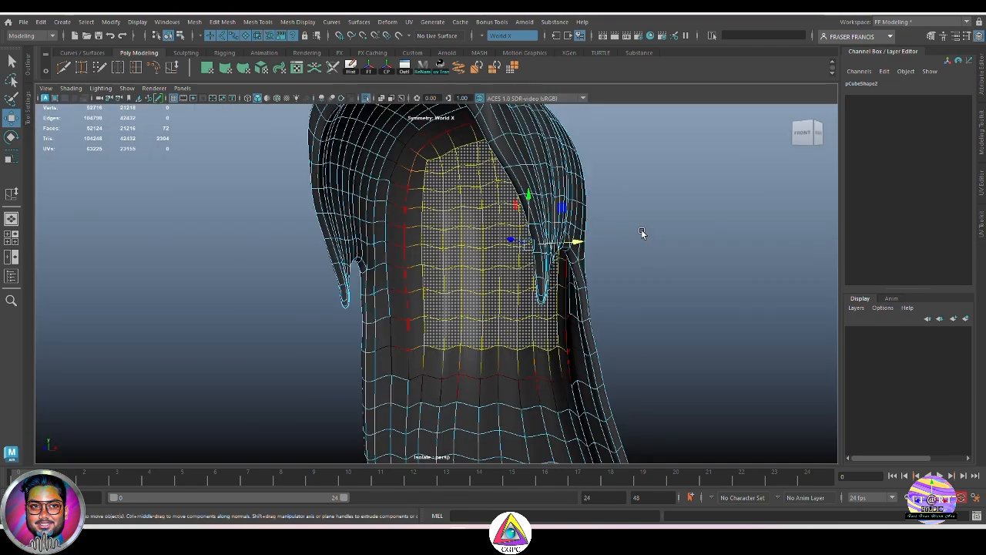
left_click(369, 100)
Enlarge the face selection on the inner hair layer, move it forward toward the back of the neck, and deselect it.
left_click_drag(652, 314, 533, 295, "alt")
left_click_drag(472, 223, 506, 244, "alt")
key("ctrl+z")
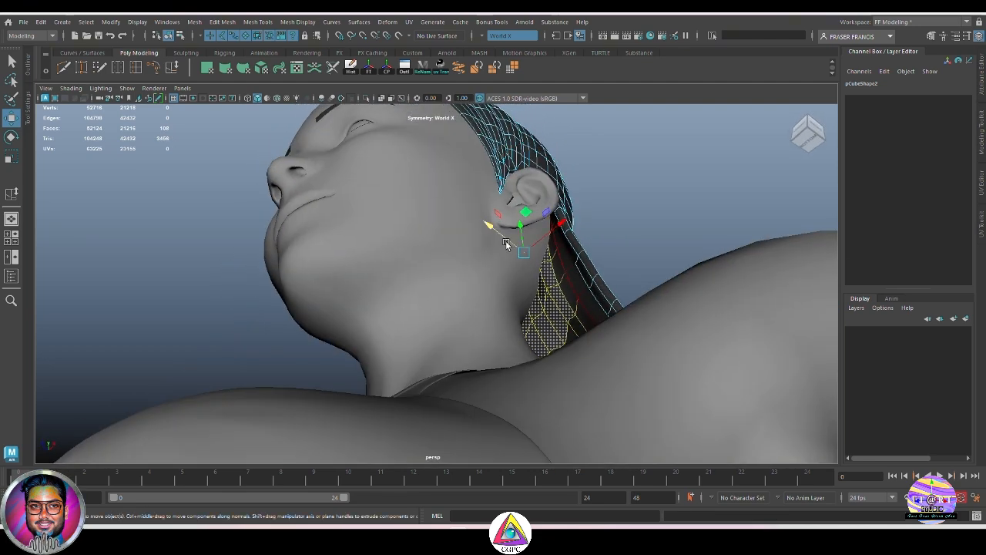
left_click_drag(617, 259, 608, 288, "alt")
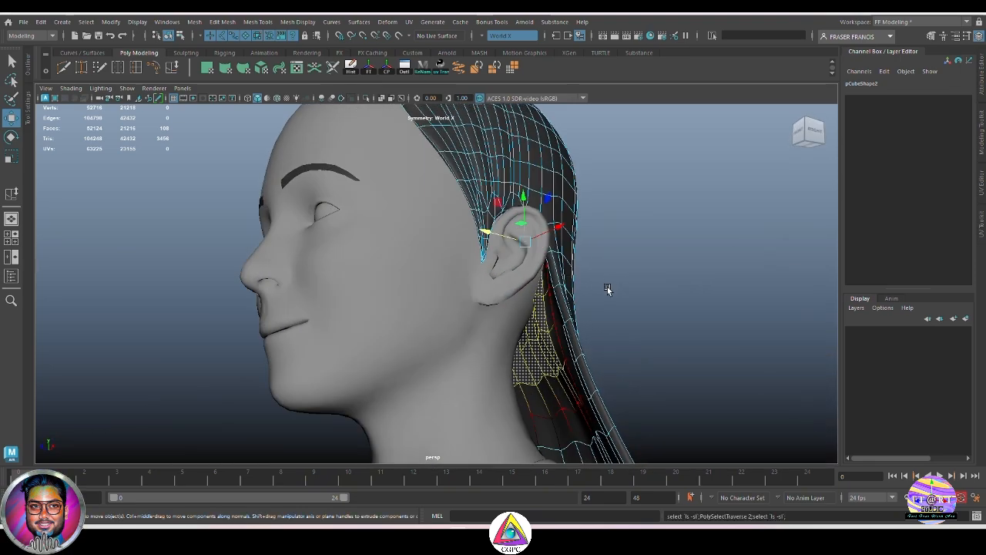
left_click_drag(497, 245, 472, 244, "alt")
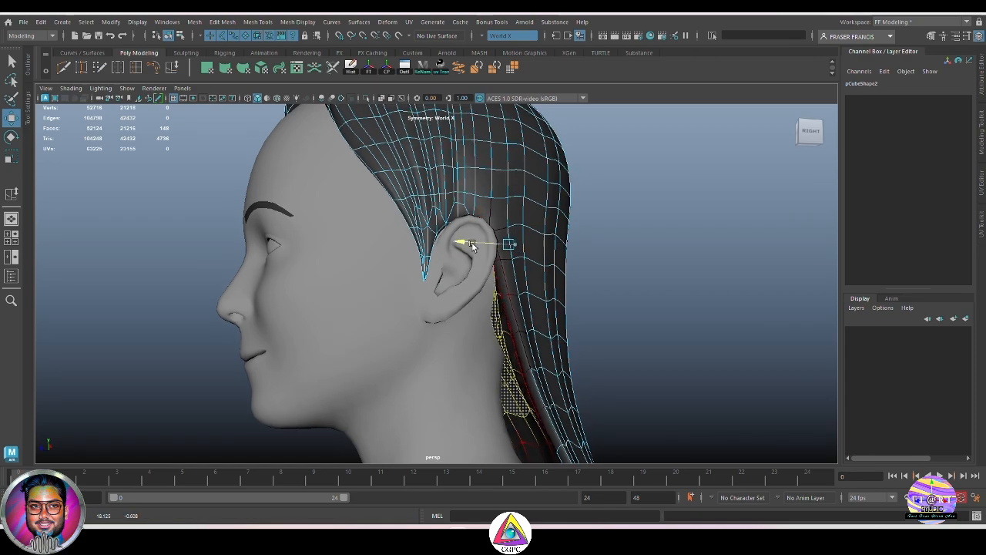
scroll(523, 277, "down", 2)
middle_click_drag(523, 277, 568, 284, "alt")
left_click_drag(568, 284, 577, 293, "alt")
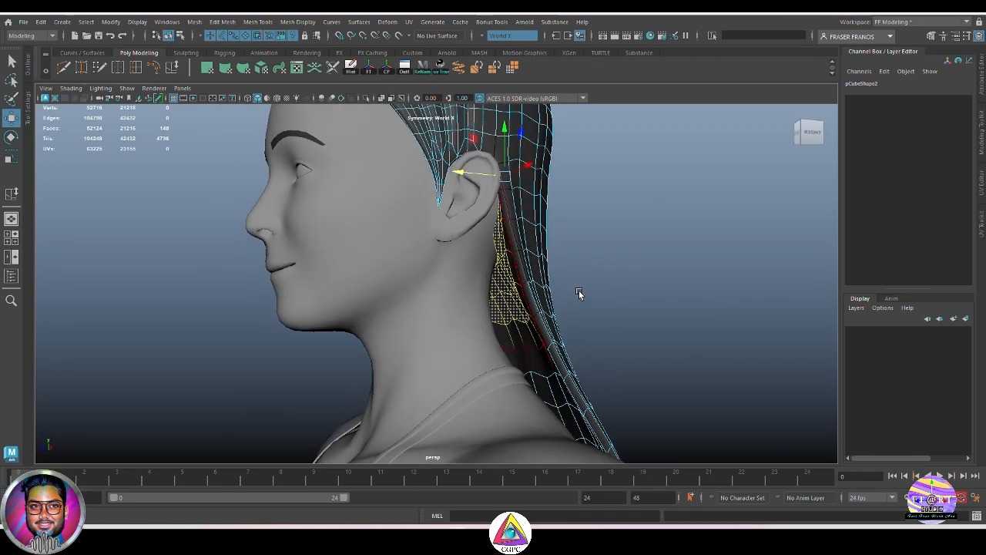
middle_click_drag(577, 293, 592, 288, "alt")
mouse_move(592, 288)
left_mouse_down("alt")
mouse_move(620, 290)
mouse_move(599, 296)
mouse_move(605, 275)
left_mouse_up("alt")
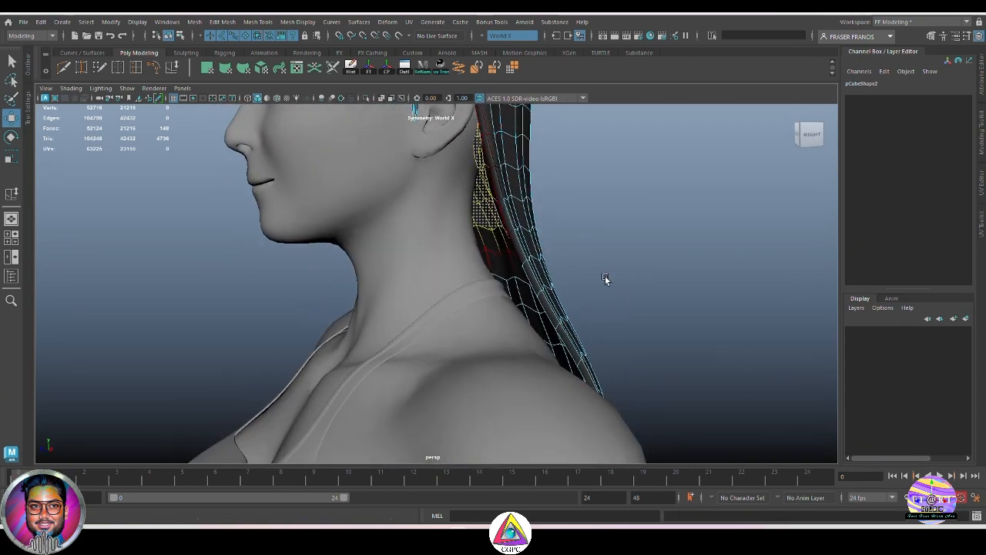
middle_click_drag(605, 275, 606, 318, "alt")
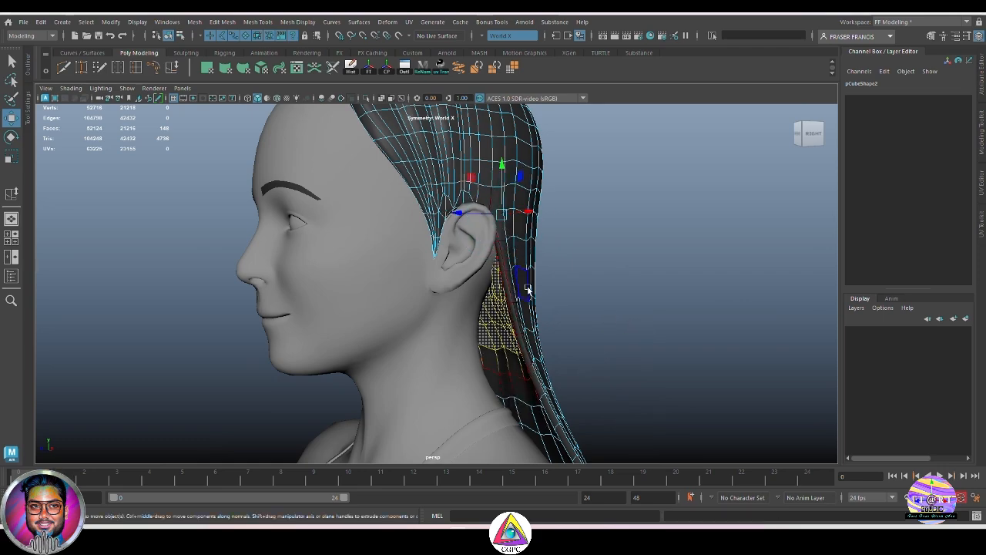
left_click_drag(526, 289, 570, 331, "alt")
left_click(693, 280)
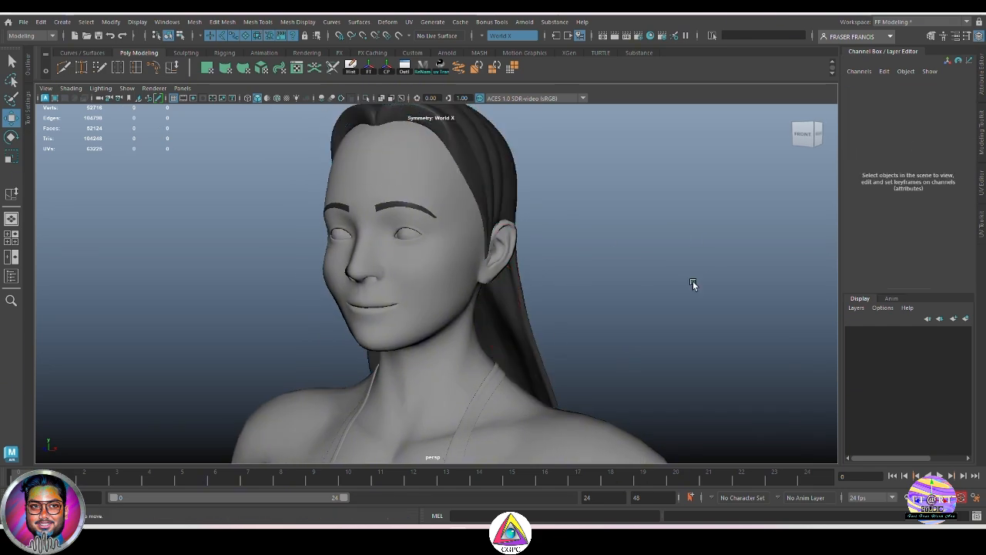
Add a lattice deformer to the hair mesh and set its S, T and U divisions to 5, 9 and 4.
left_click_drag(692, 282, 614, 332, "alt")
key("space")
left_click_drag(589, 286, 587, 333)
left_click(490, 330)
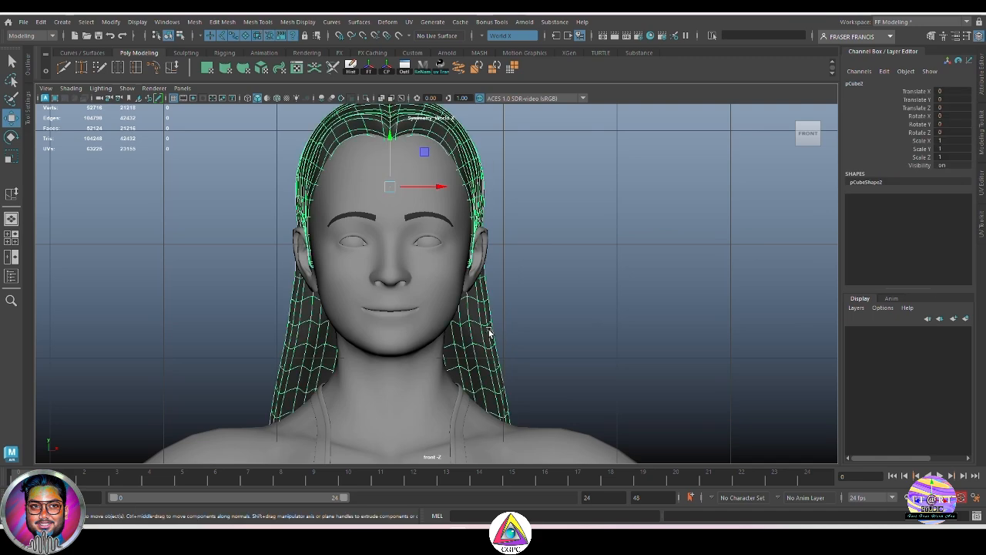
left_click(390, 22)
left_click(405, 121)
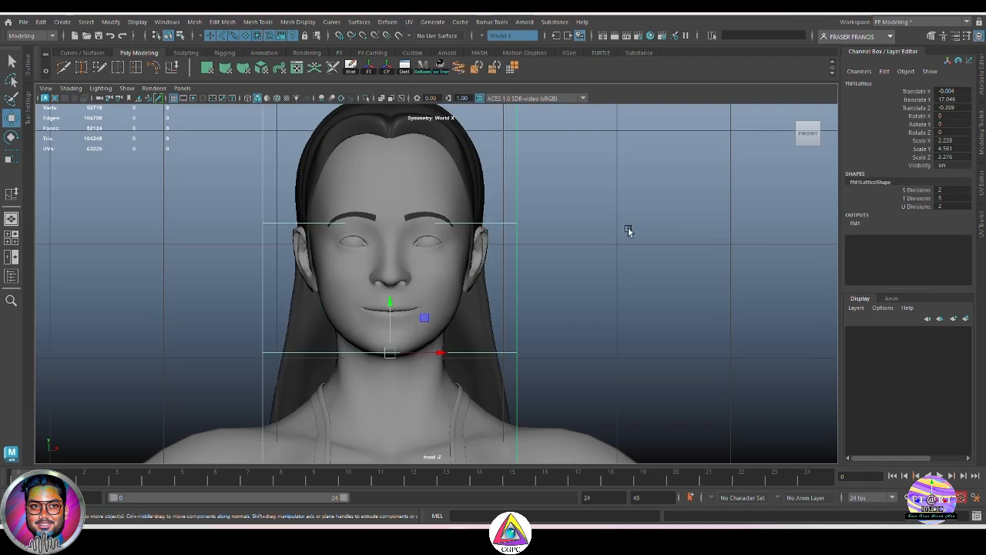
left_click(910, 207)
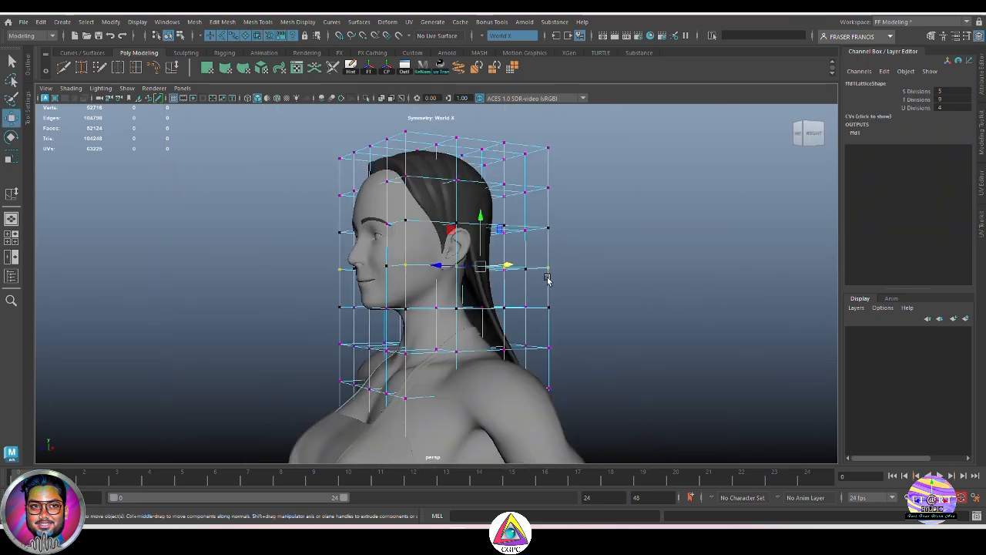
In the side view, limit the lattice point selection just below ear level to the points behind the ear.
key("space")
left_click_drag(562, 291, 601, 298)
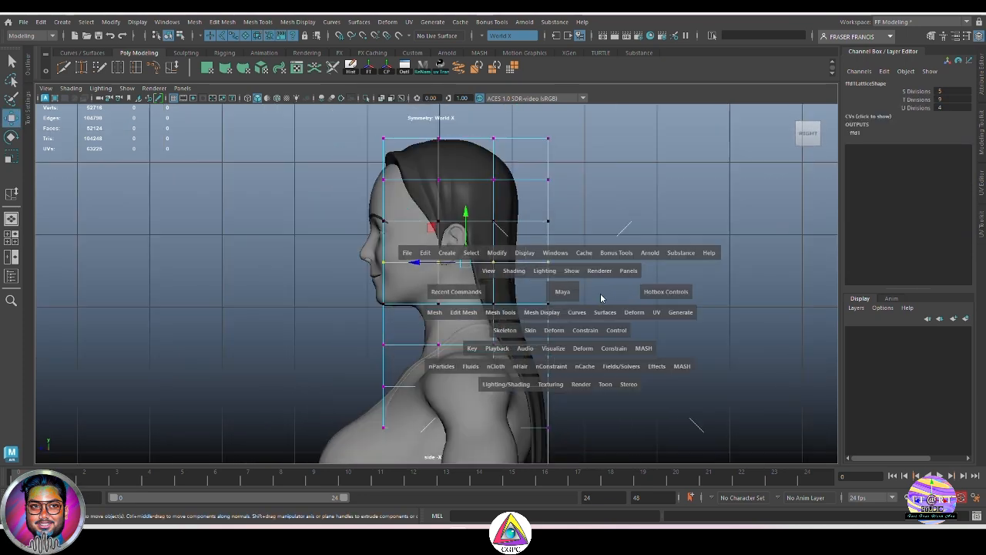
left_click_drag(361, 225, 446, 279)
key("space")
left_click_drag(502, 302, 547, 313)
right_click_drag(548, 313, 608, 317, "alt")
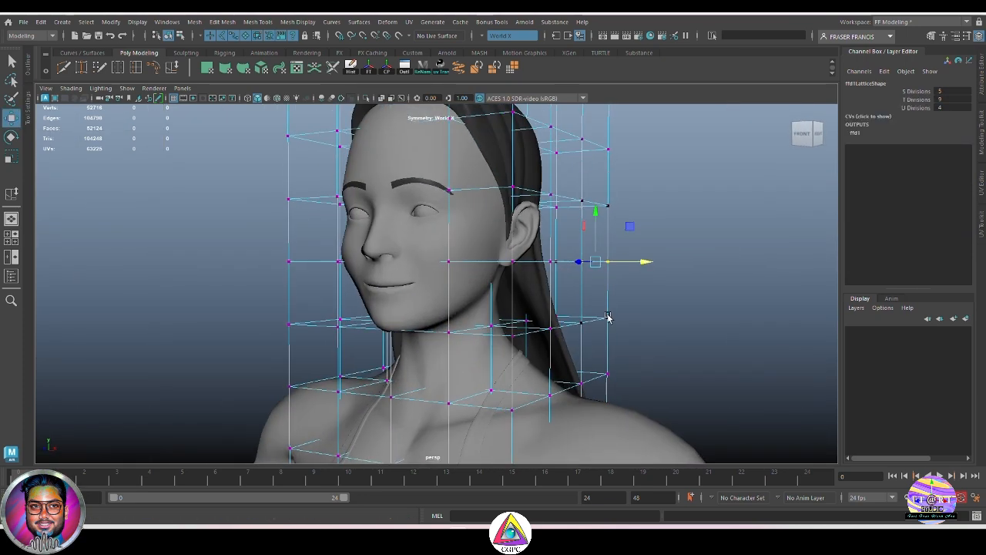
Reshape the hair's width with the outer lattice points, moving them outward at nose level and inward at chin and upper-back level.
key("space")
left_click_drag(608, 317, 629, 287)
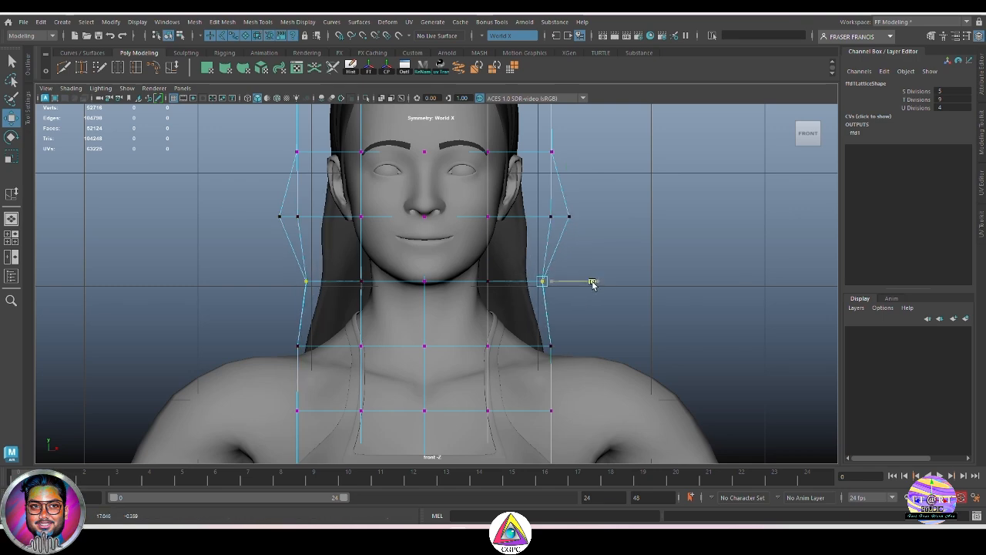
key("space")
left_click_drag(607, 352, 292, 323)
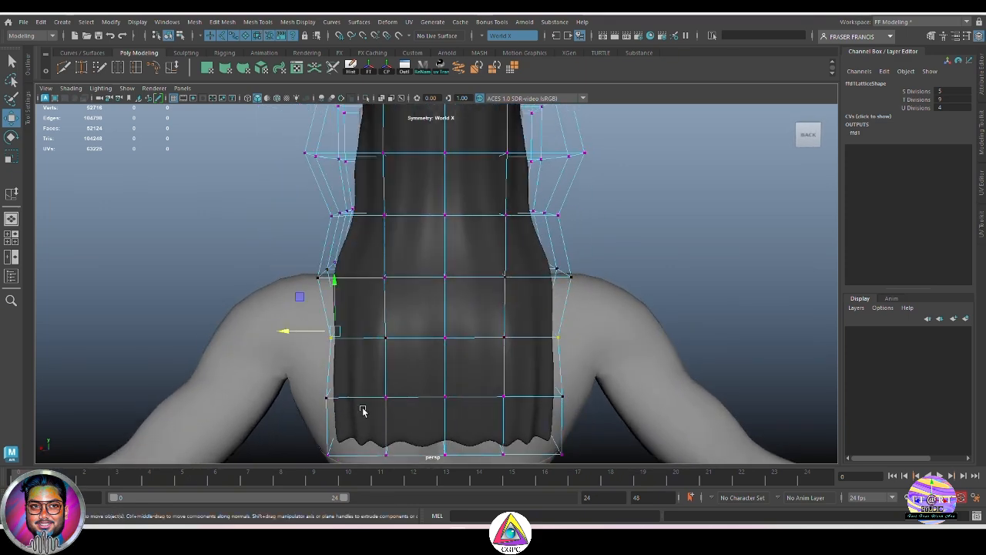
left_click_drag(396, 384, 705, 174, "alt")
left_click(705, 174)
left_click(520, 293)
left_click_drag(520, 292, 501, 304, "alt")
Select the lowest lattice points in the side view and move them forward to bring the hair ends closer to the back.
key("space")
key("space")
middle_click_drag(585, 319, 579, 289, "alt")
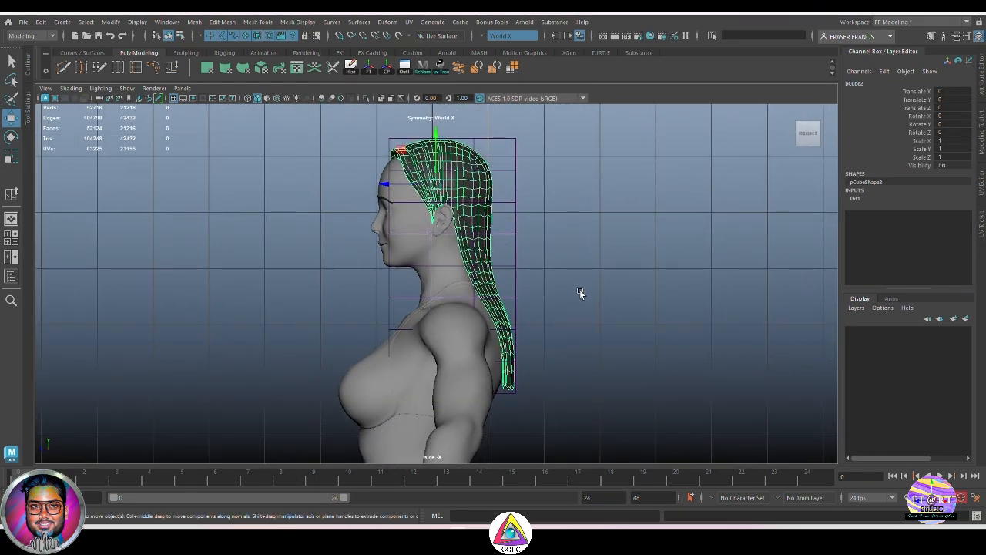
left_click(516, 297)
right_click_drag(559, 289, 559, 271)
left_click_drag(364, 373, 363, 373)
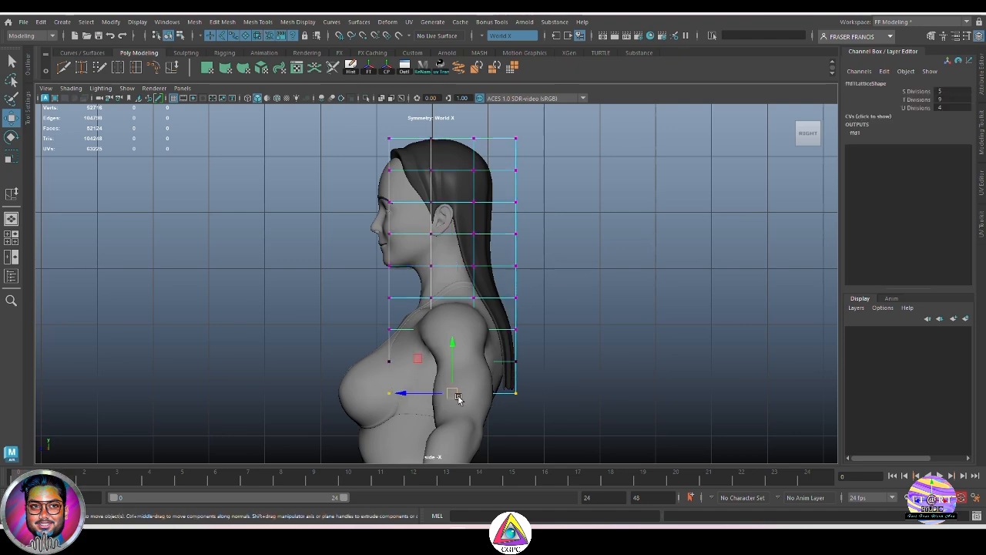
middle_click_drag(454, 366, 435, 346, "alt")
left_click_drag(435, 346, 441, 346, "alt")
key("space")
key("space")
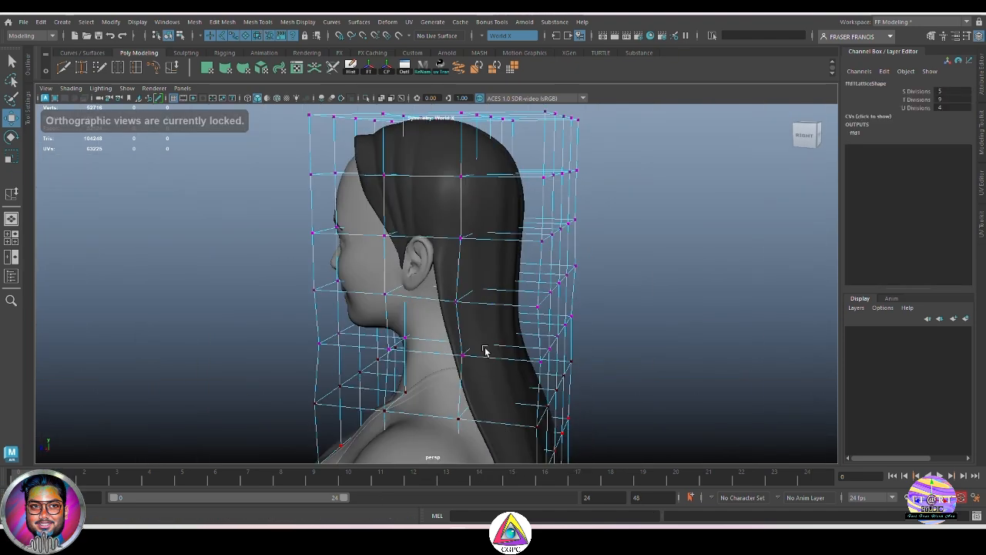
middle_click_drag(485, 348, 495, 269, "alt")
left_click_drag(357, 330, 359, 306, "alt")
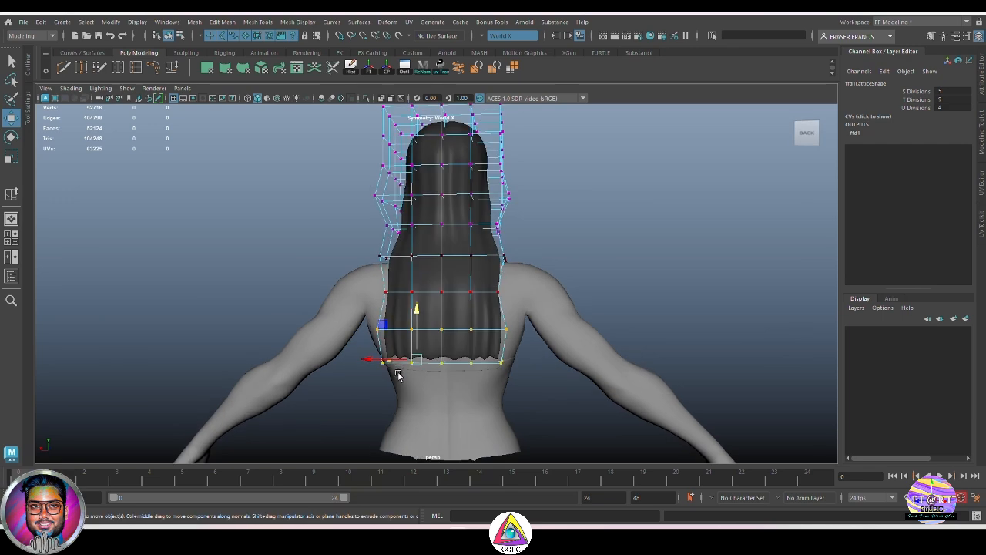
left_click_drag(365, 359, 494, 367, "alt")
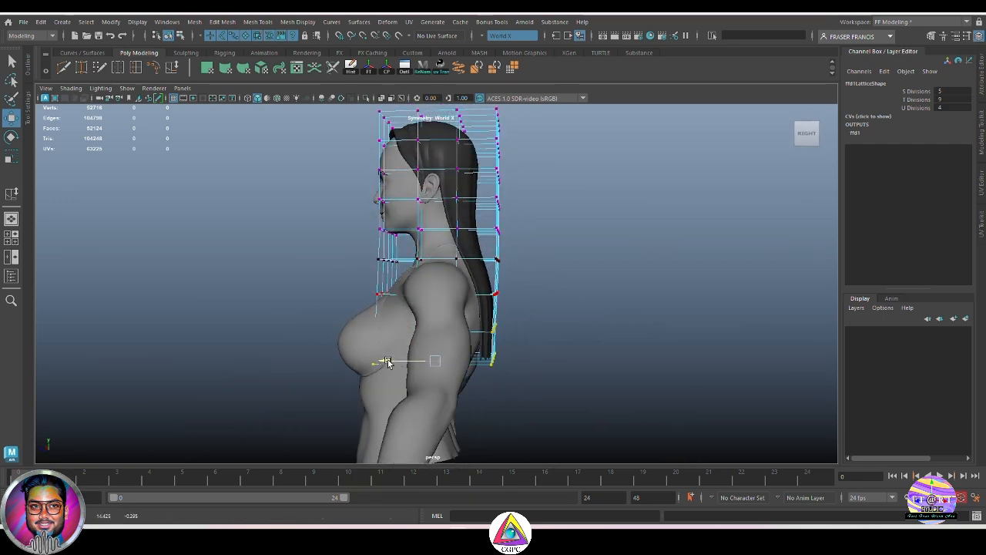
left_click_drag(389, 362, 384, 362)
Delete the hair mesh's construction history to bake in the lattice deformation, and deselect the mesh.
left_click_drag(462, 347, 486, 347, "alt")
left_click_drag(550, 352, 409, 350, "alt")
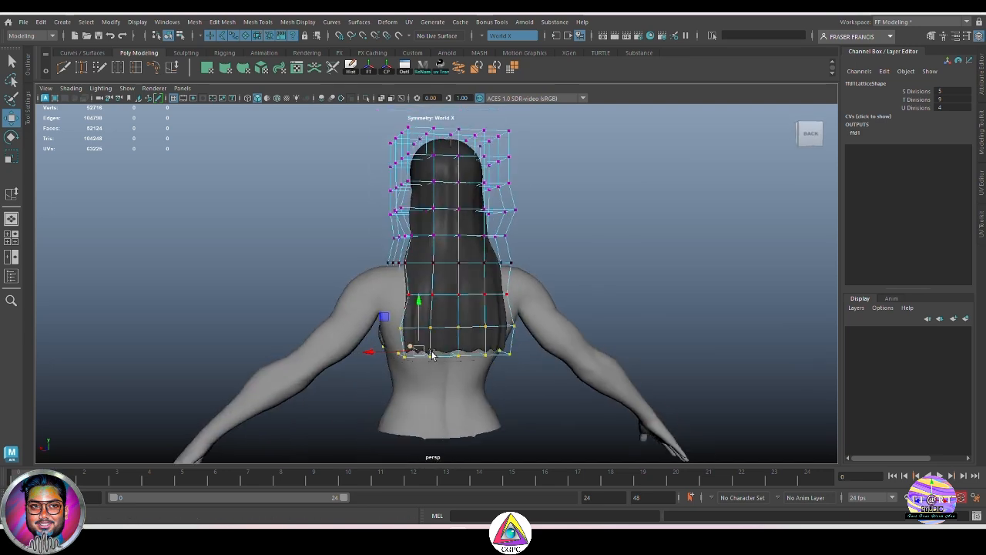
right_click_drag(466, 347, 855, 39)
left_click(477, 306)
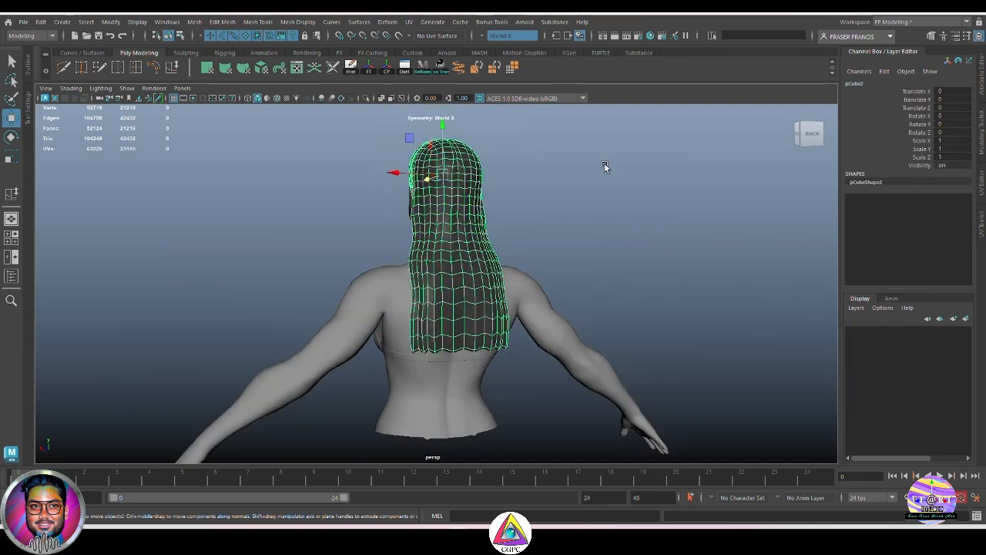
left_click(558, 236)
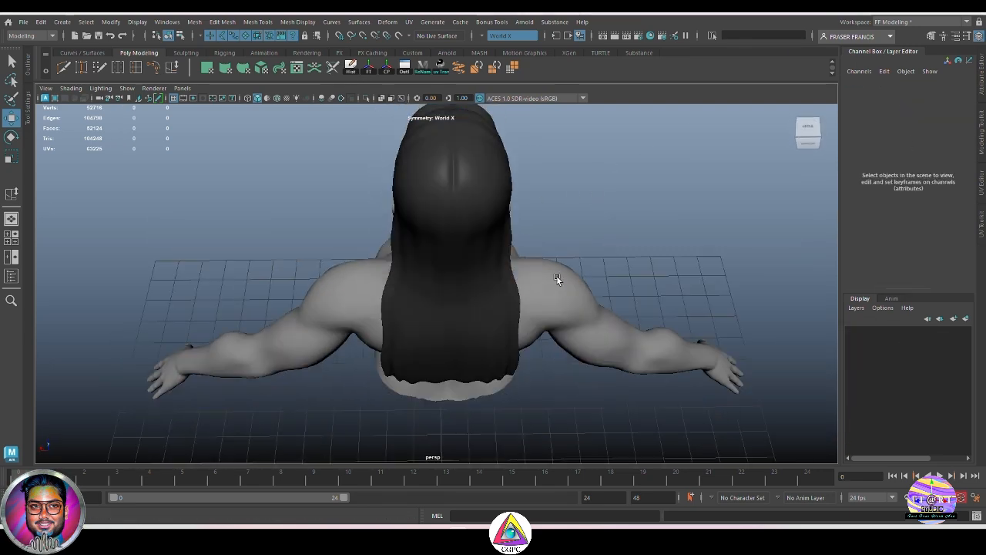